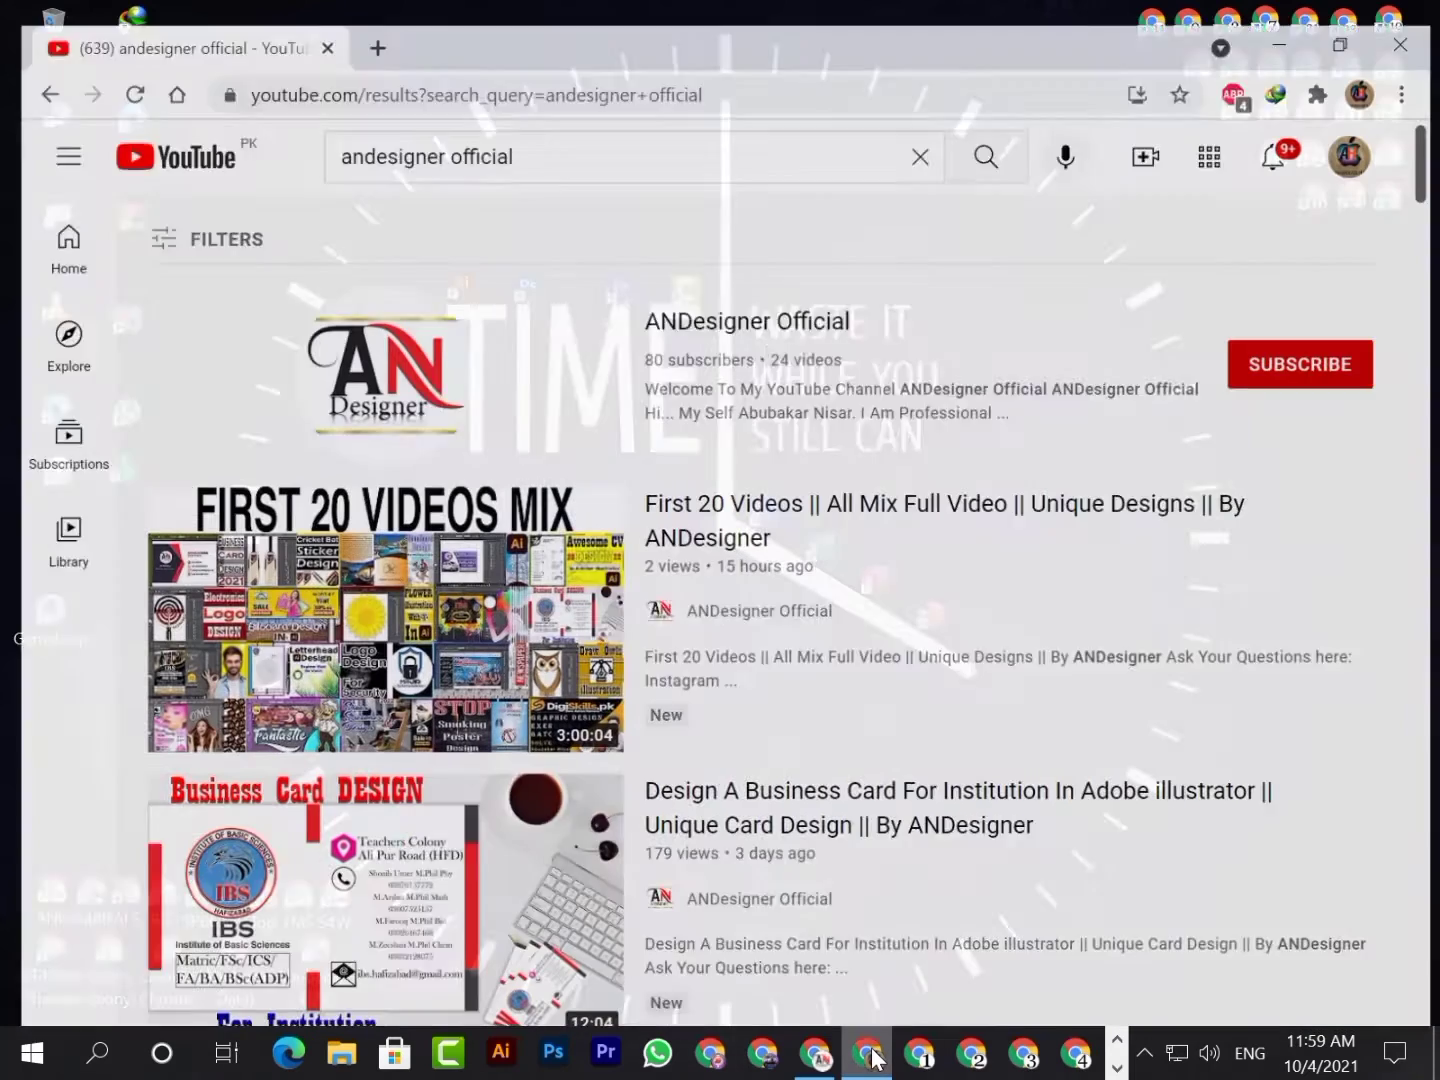
Subscribe to the ANDesigner Official YouTube channel with all notifications turned on
click(724, 312)
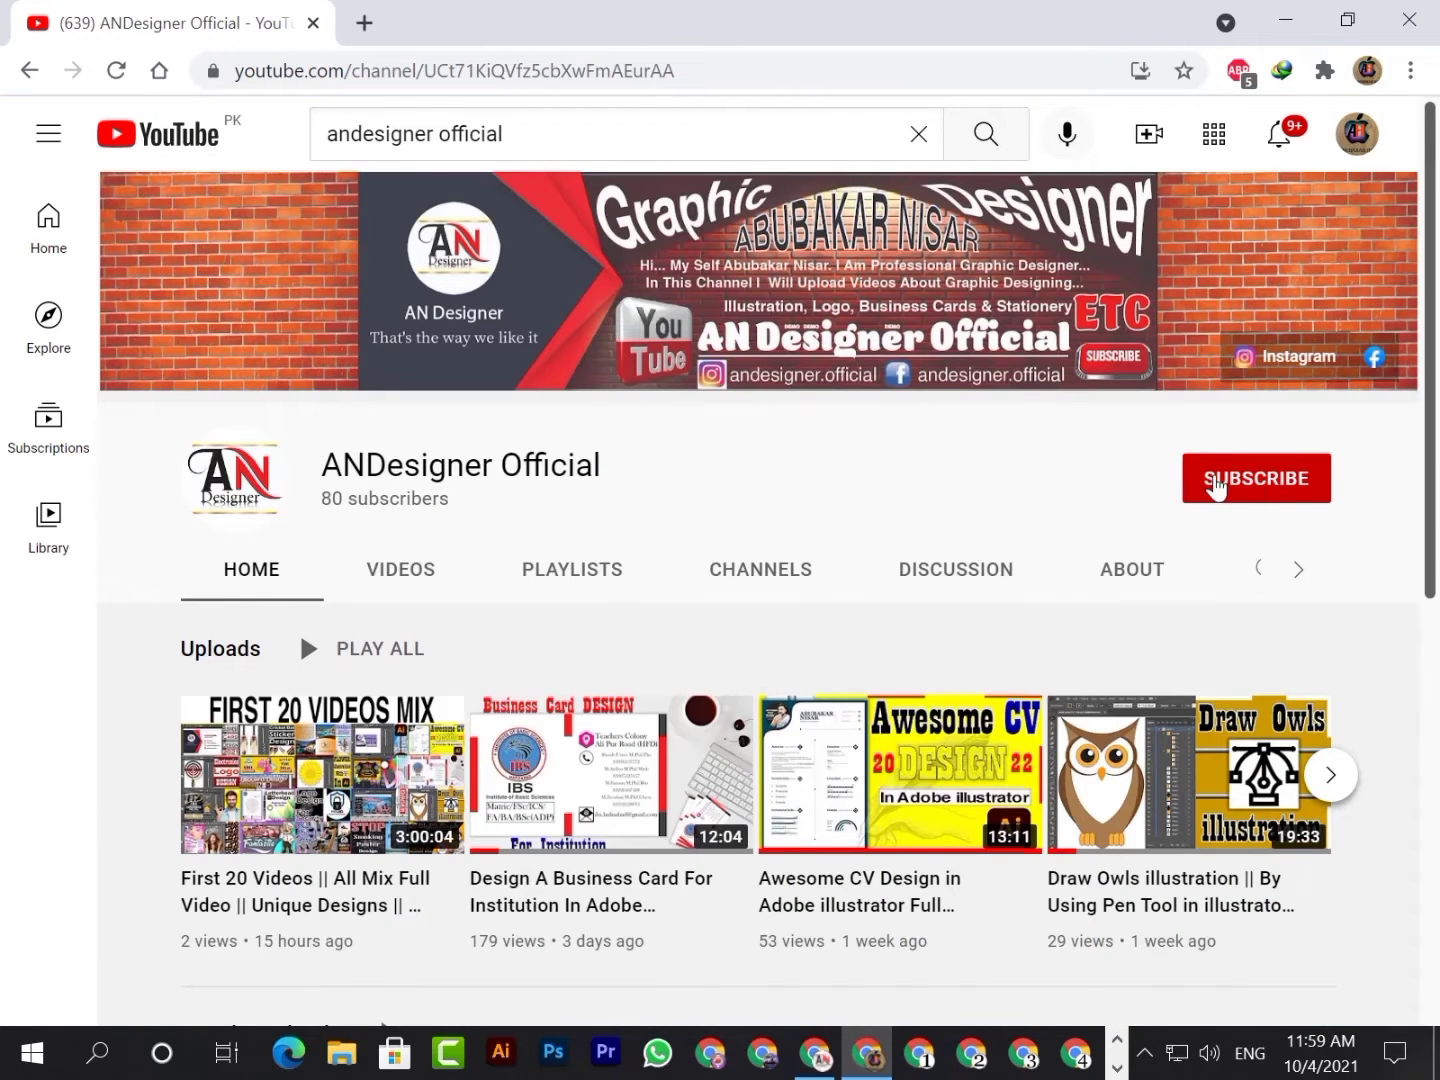
click(1252, 481)
click(1306, 482)
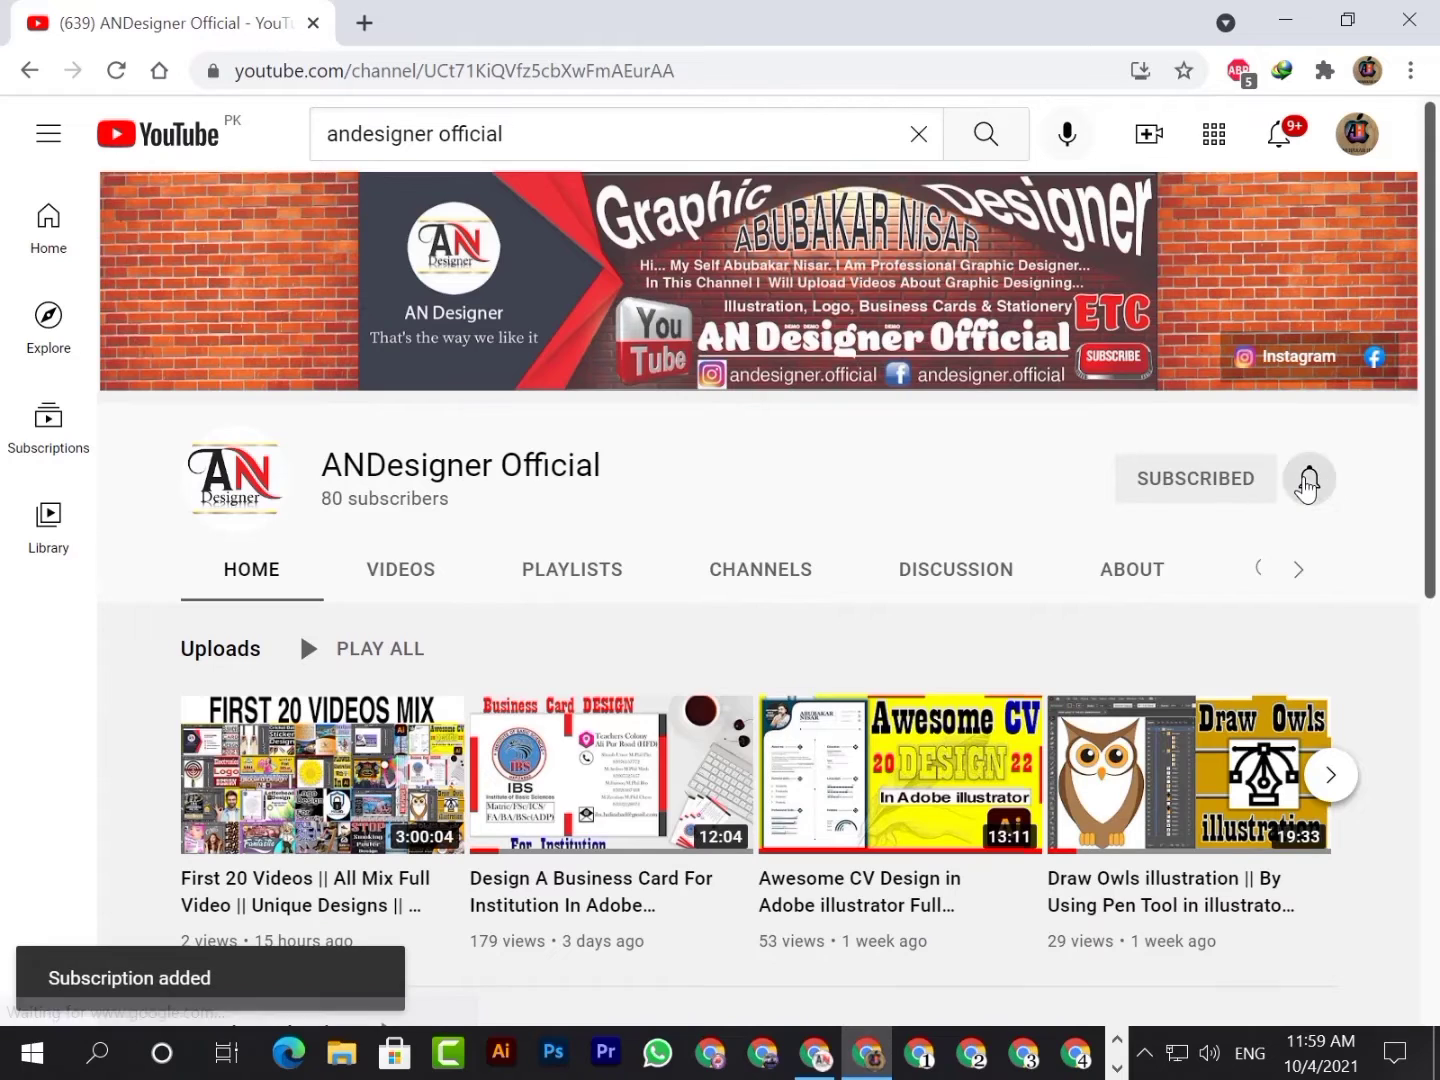
click(1215, 539)
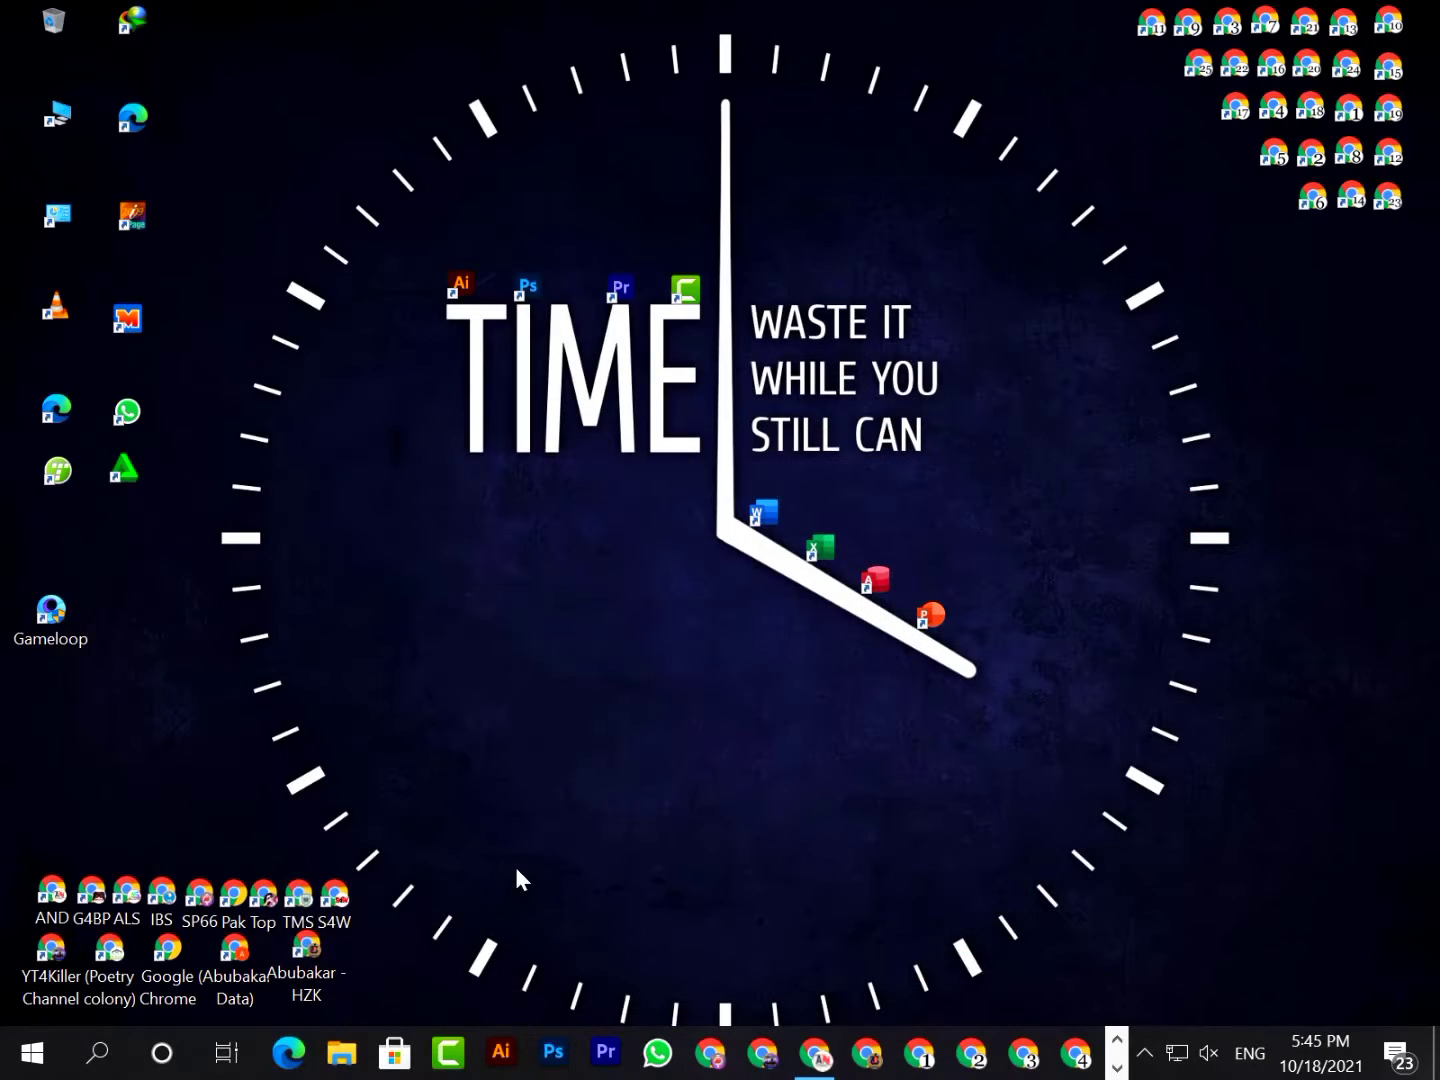
Switch to Illustrator and create a new landscape Letter document, 11 x 8.5 in, in RGB colour at 300 ppi
click(501, 1050)
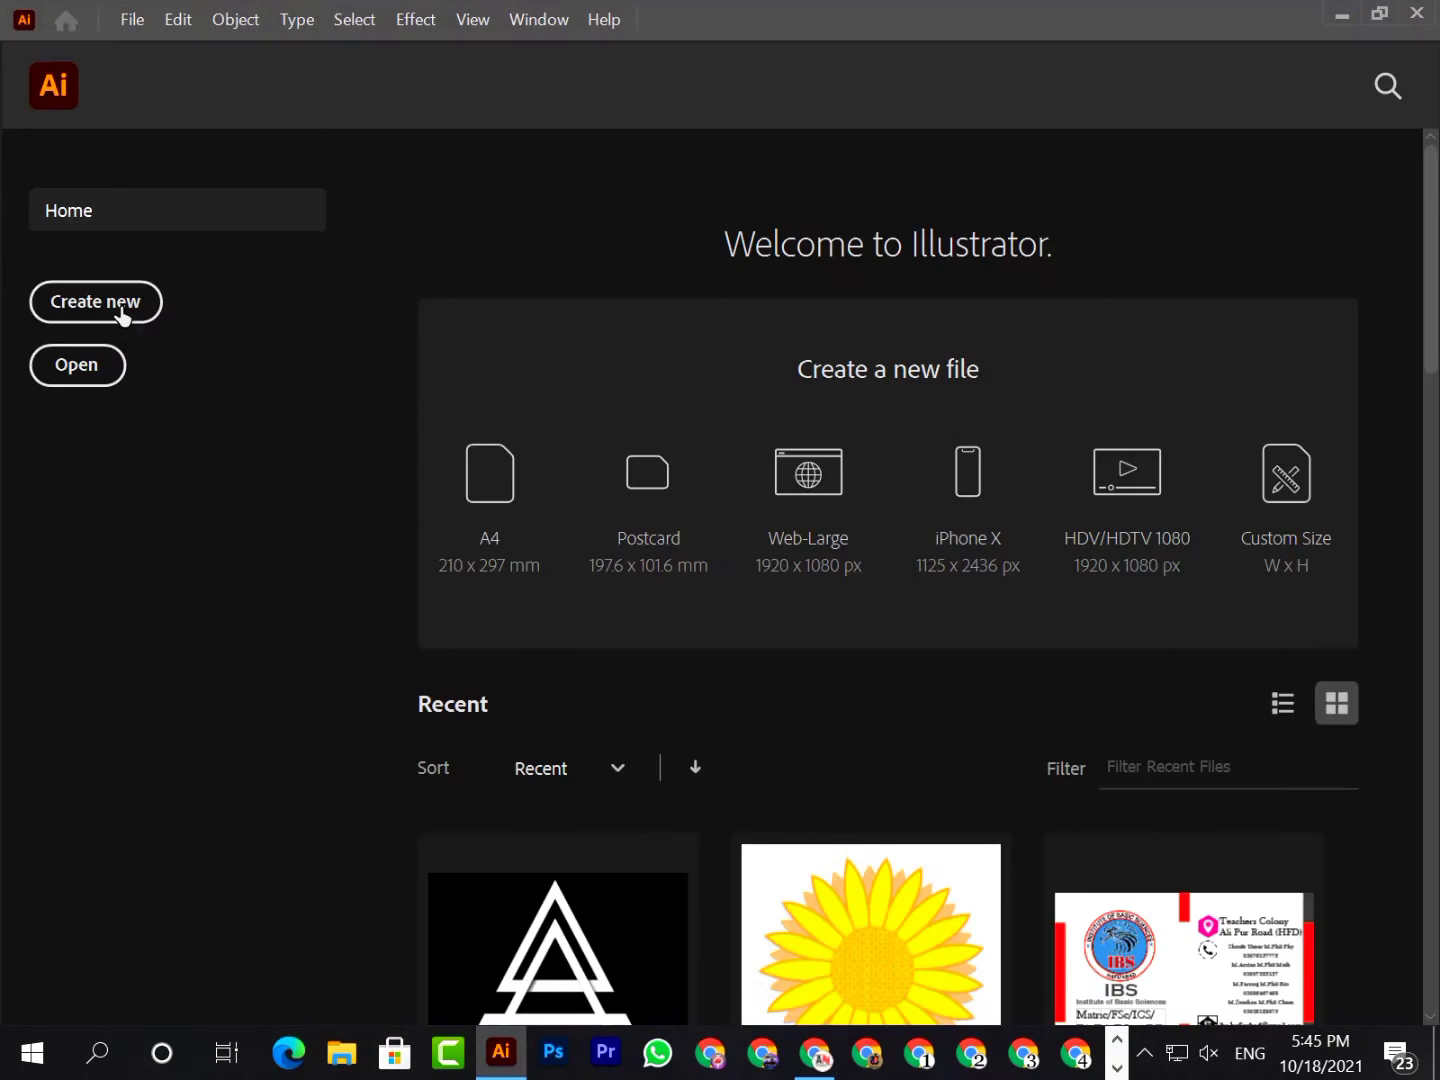
click(121, 311)
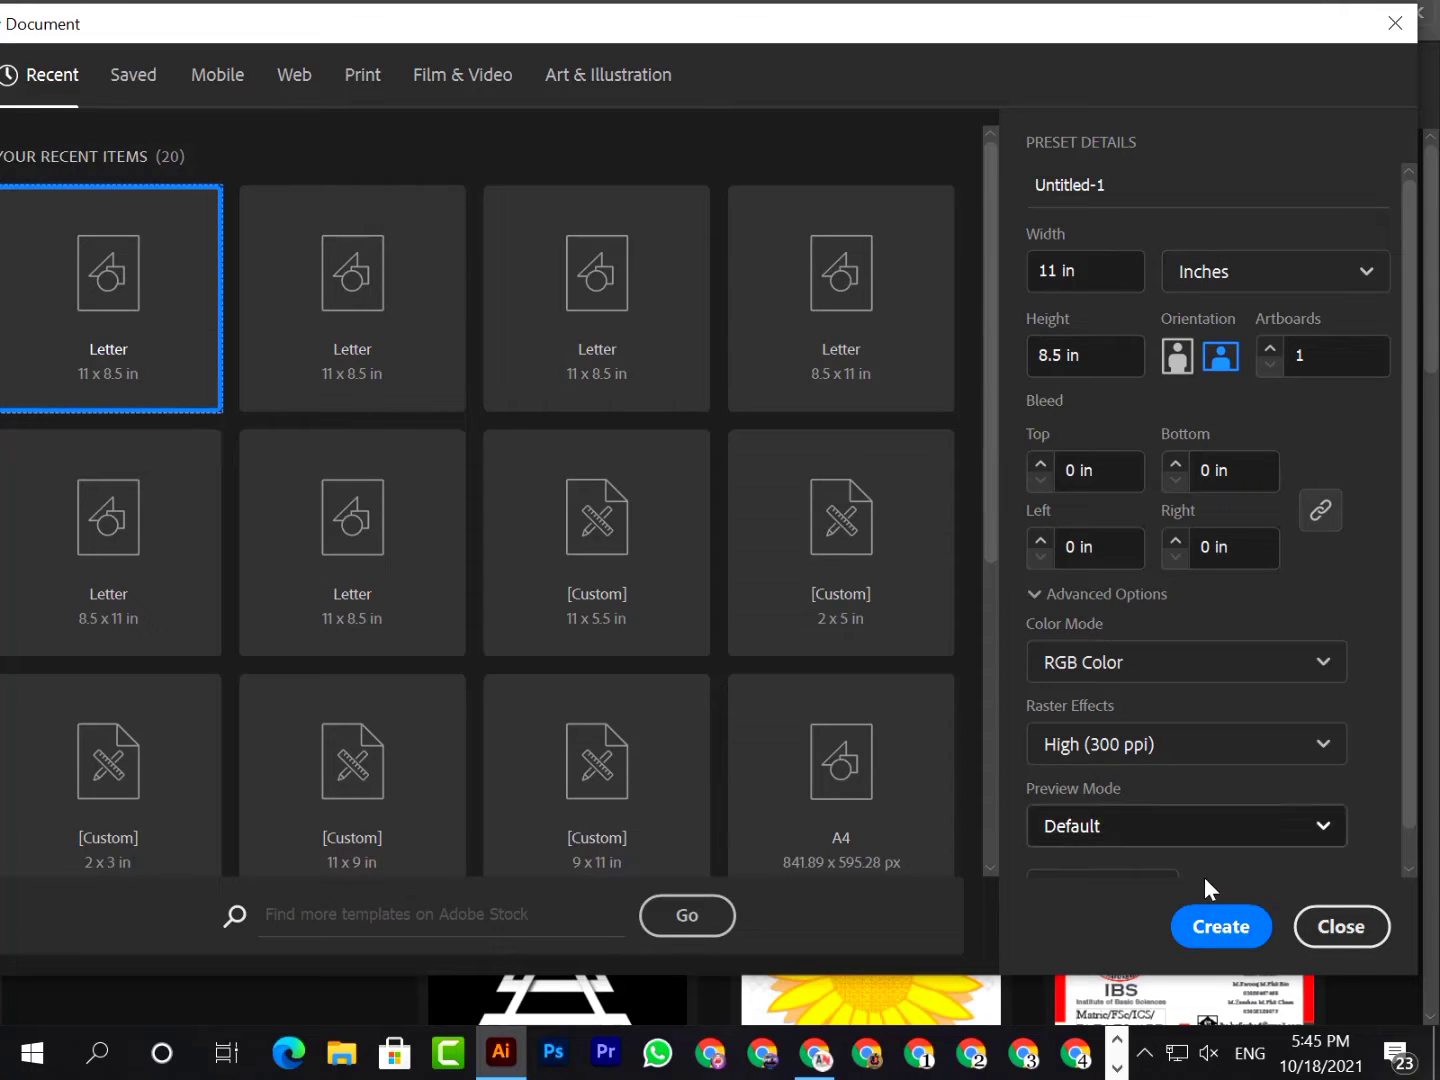
click(1229, 928)
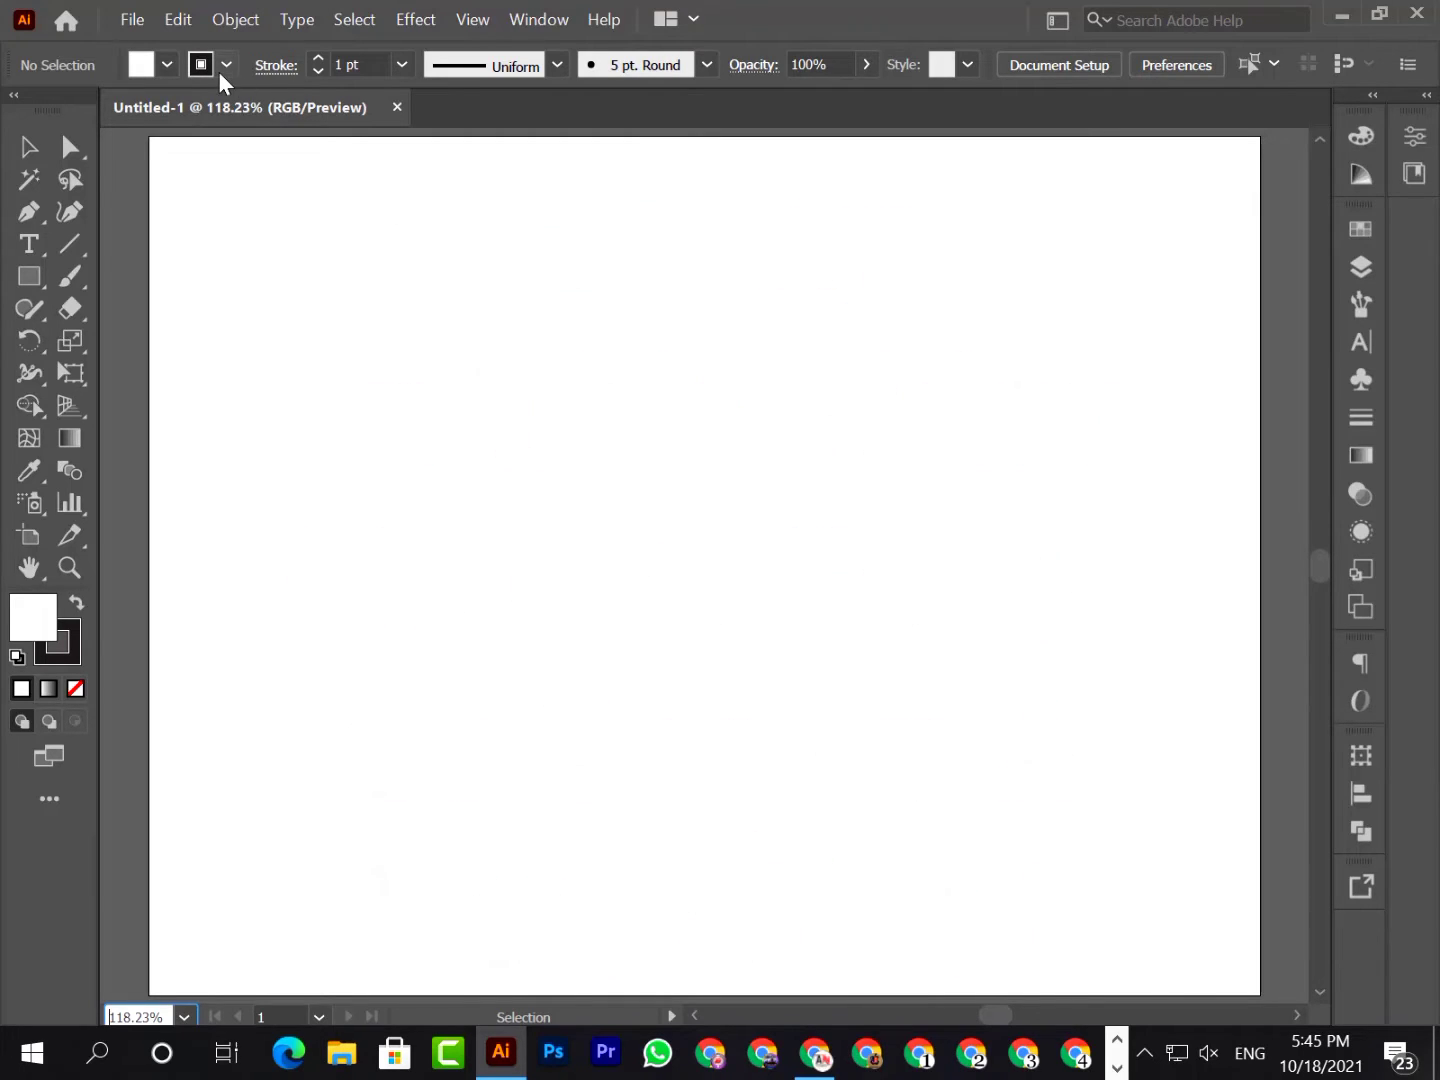
Set the default stroke to none and the default fill to a light grey swatch
click(224, 65)
click(19, 110)
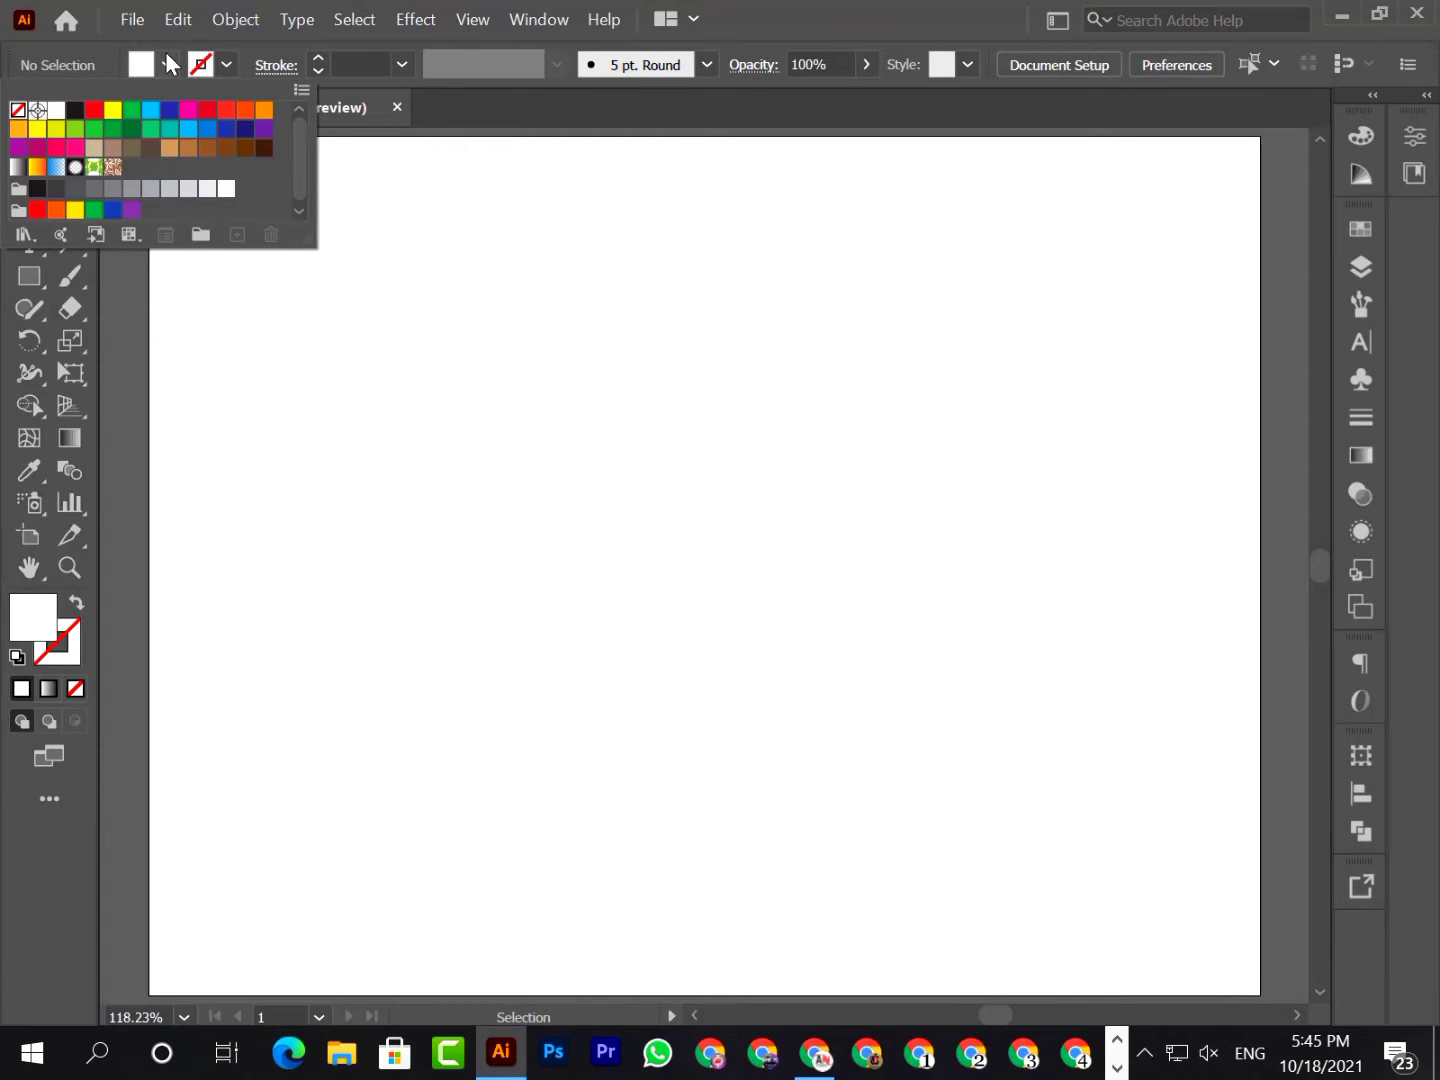
click(166, 59)
click(167, 58)
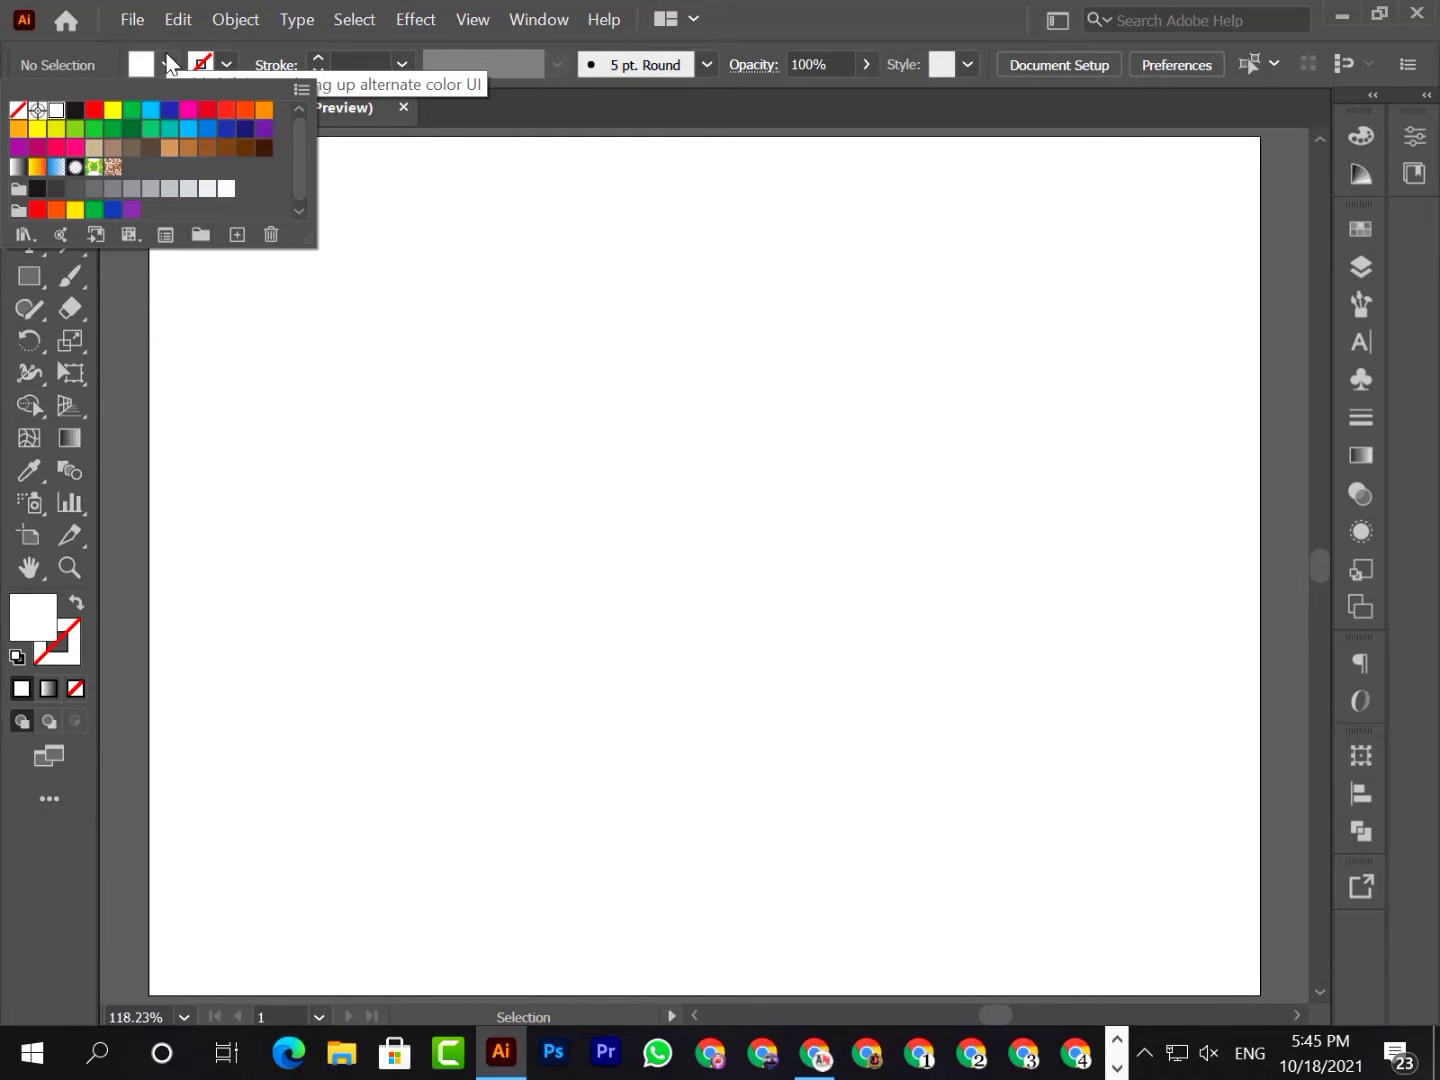
click(170, 201)
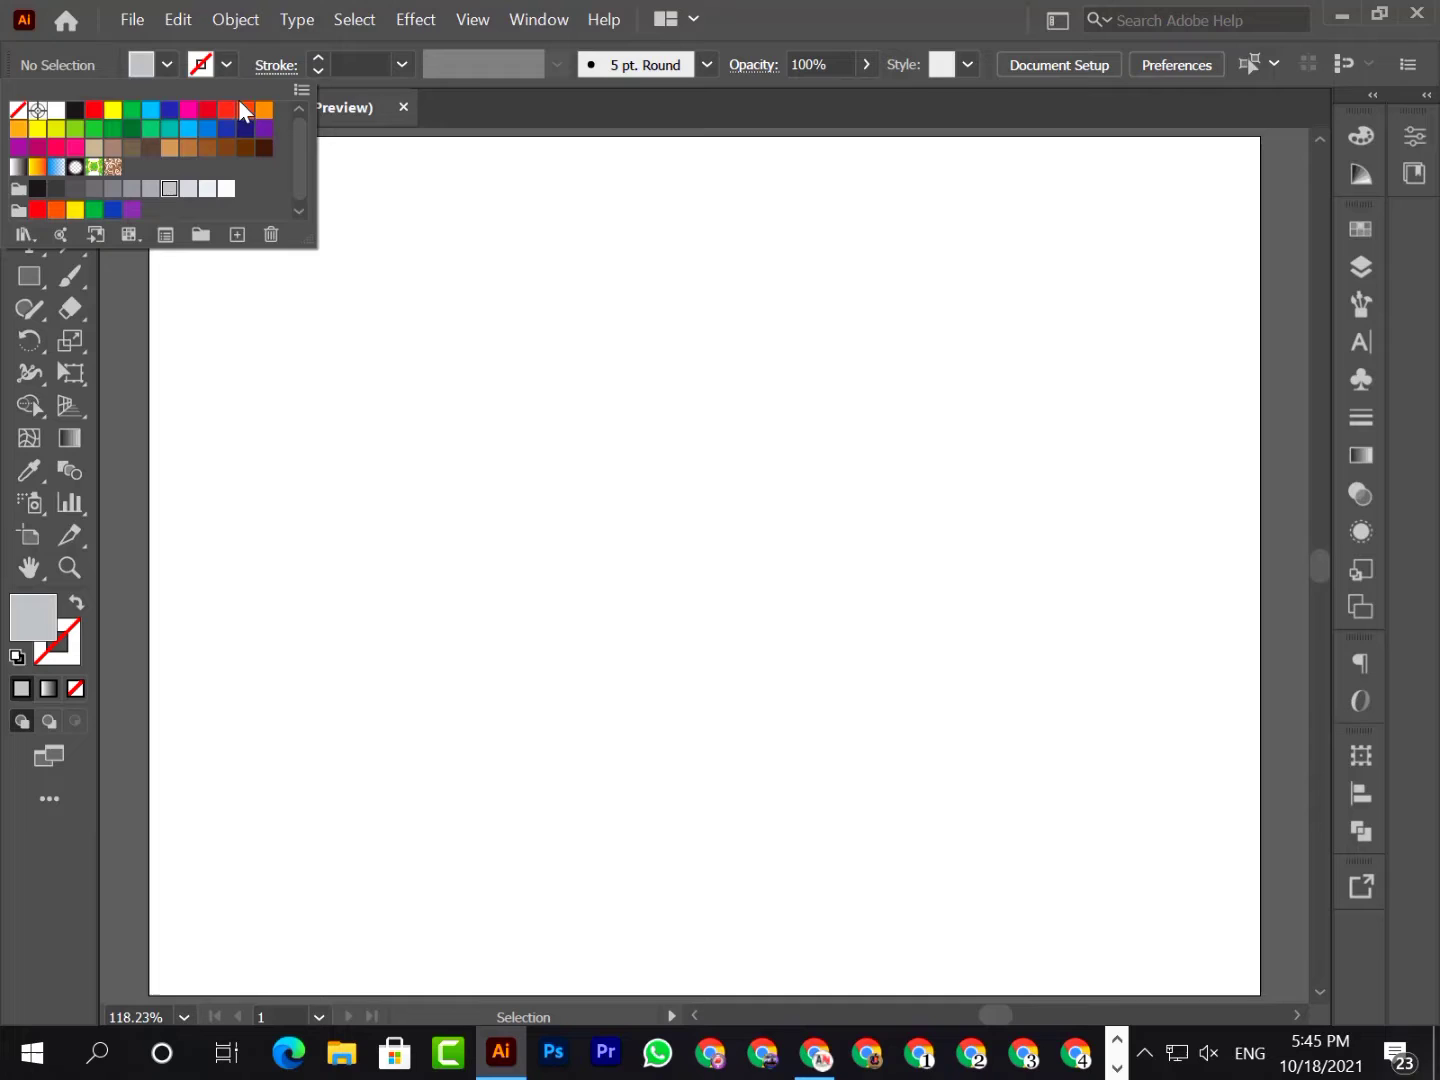
click(160, 64)
Draw a tall, narrow grey rectangle on the left half of the artboard and shift it slightly downward
click(40, 282)
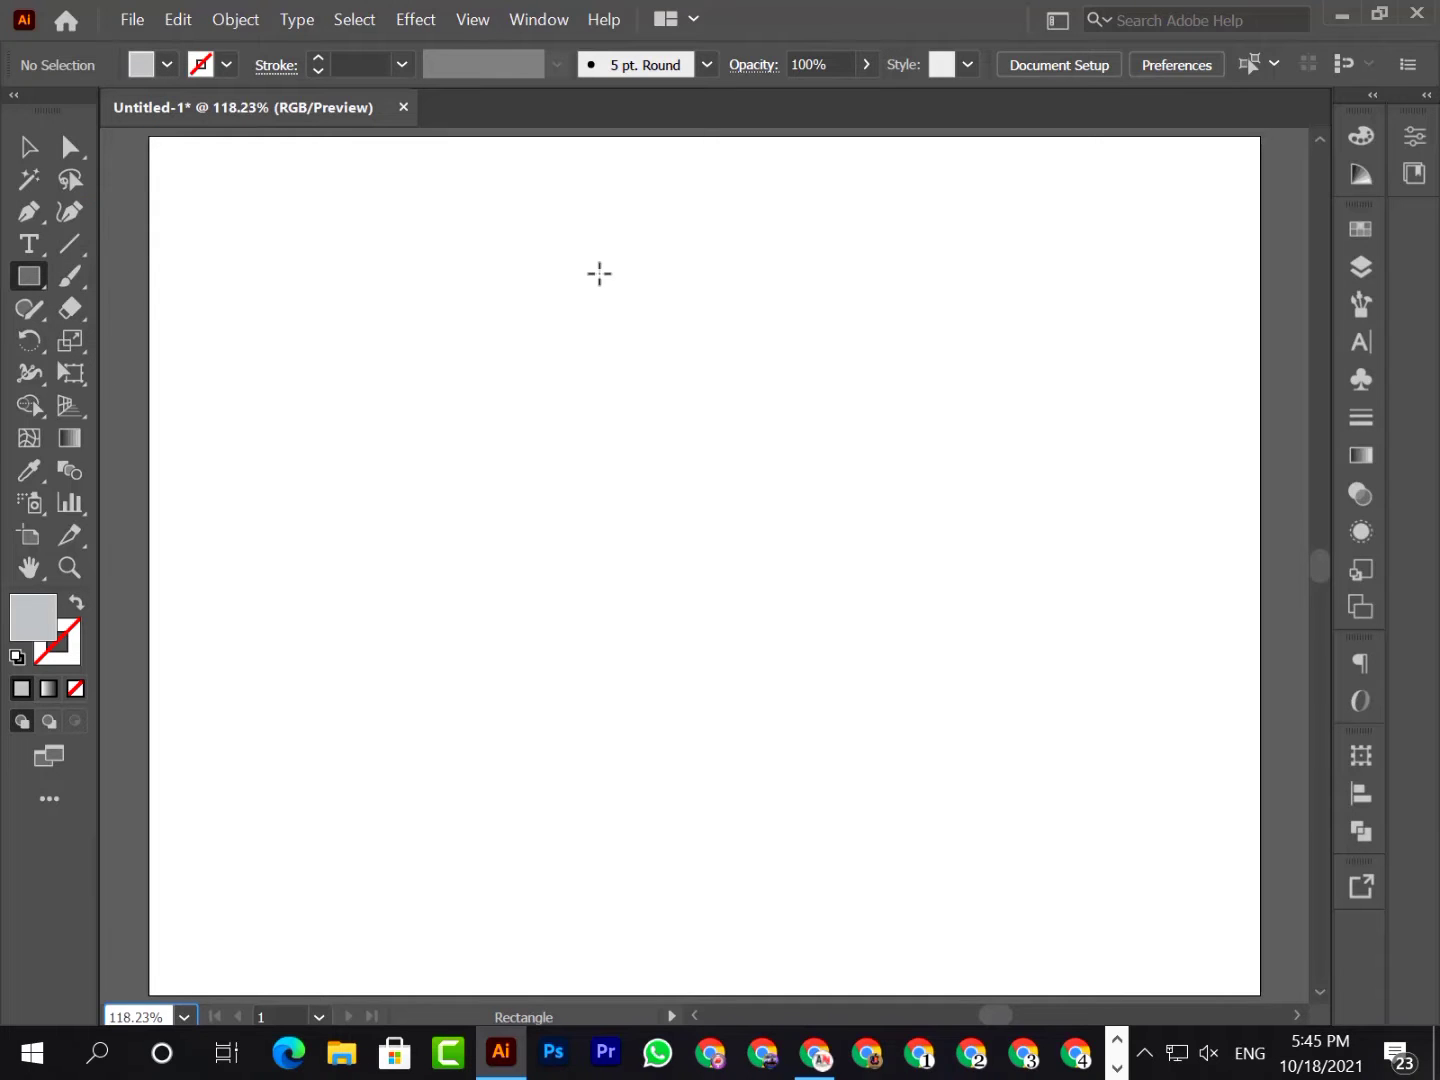
drag(427, 312, 502, 794)
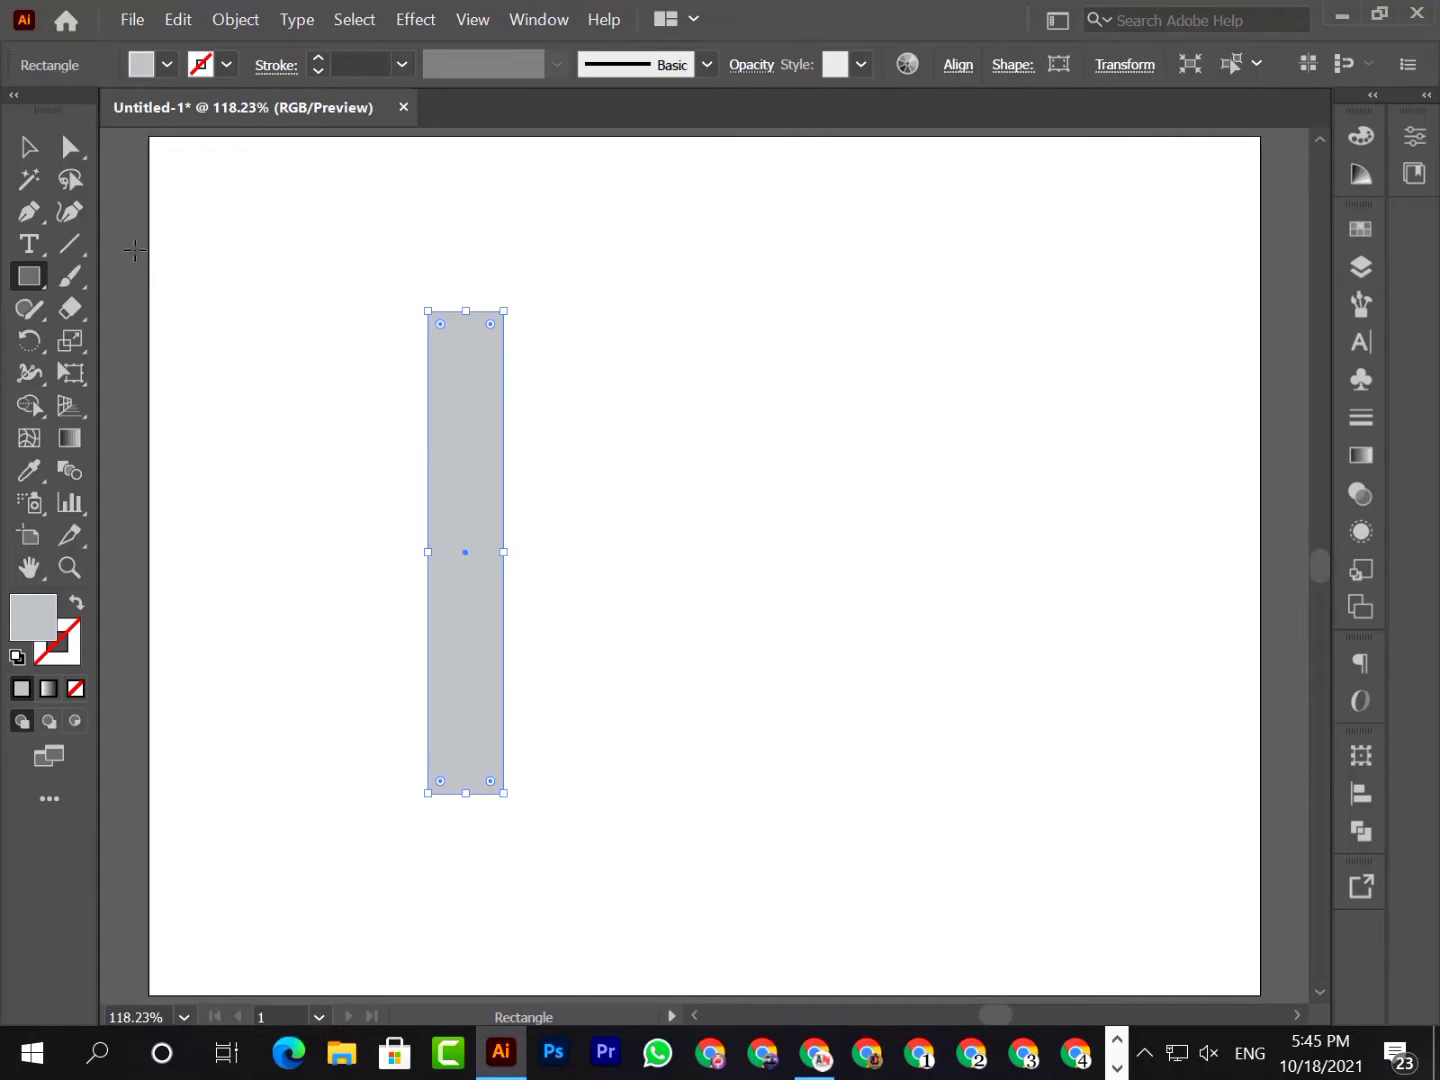
click(28, 146)
drag(461, 592, 458, 608)
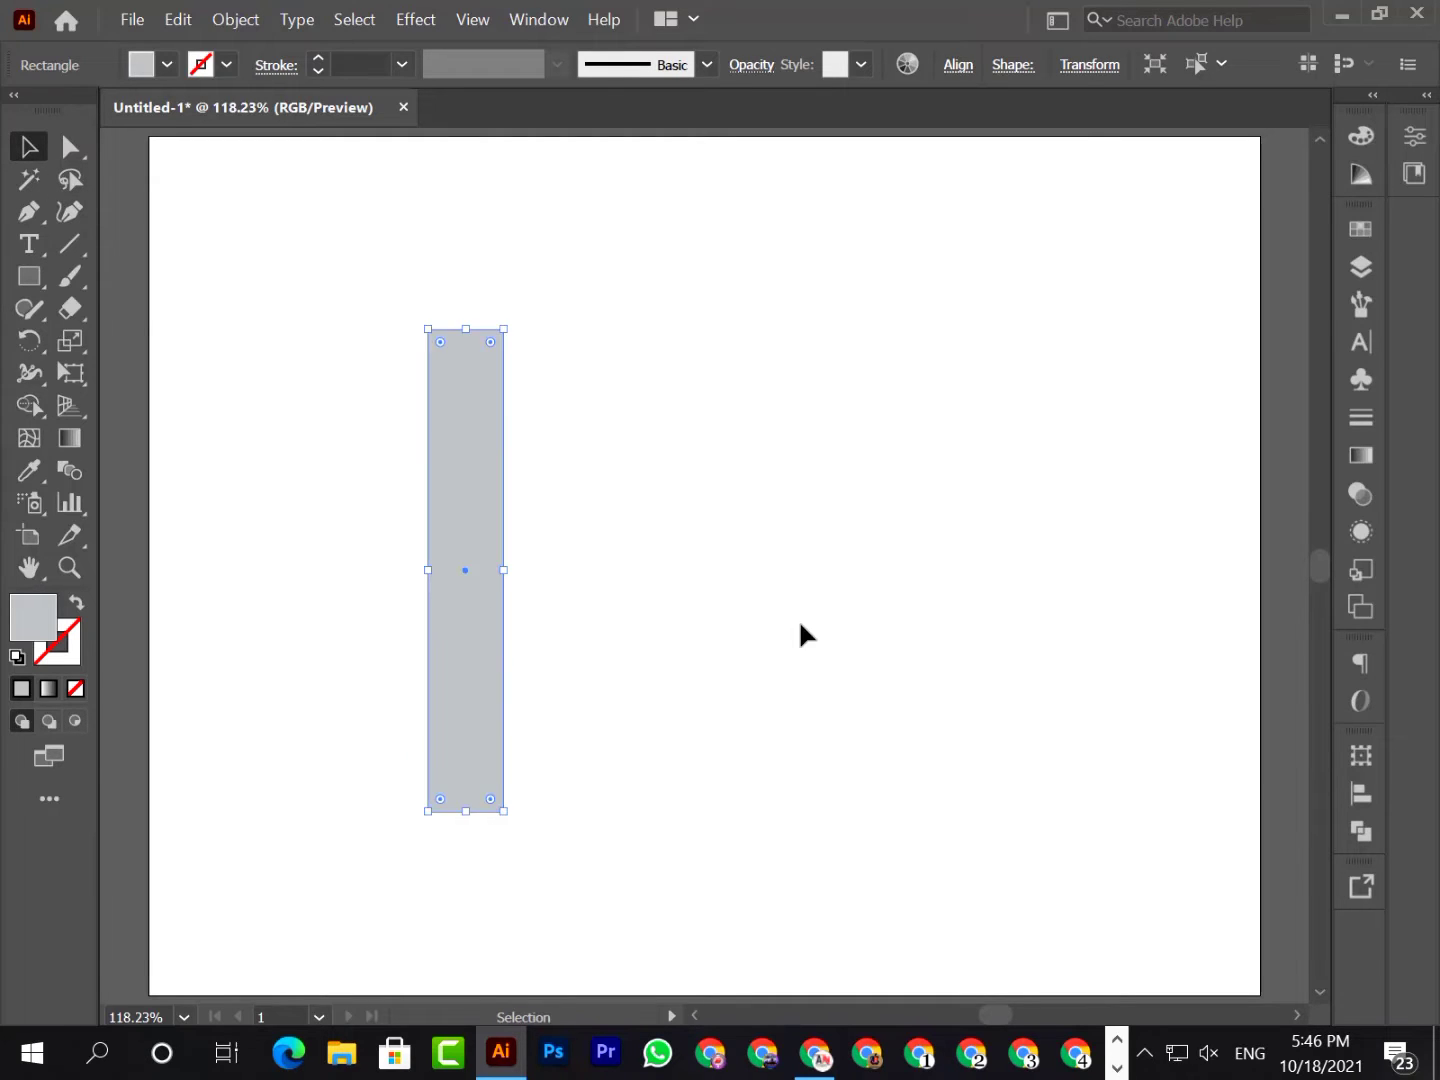
click(762, 582)
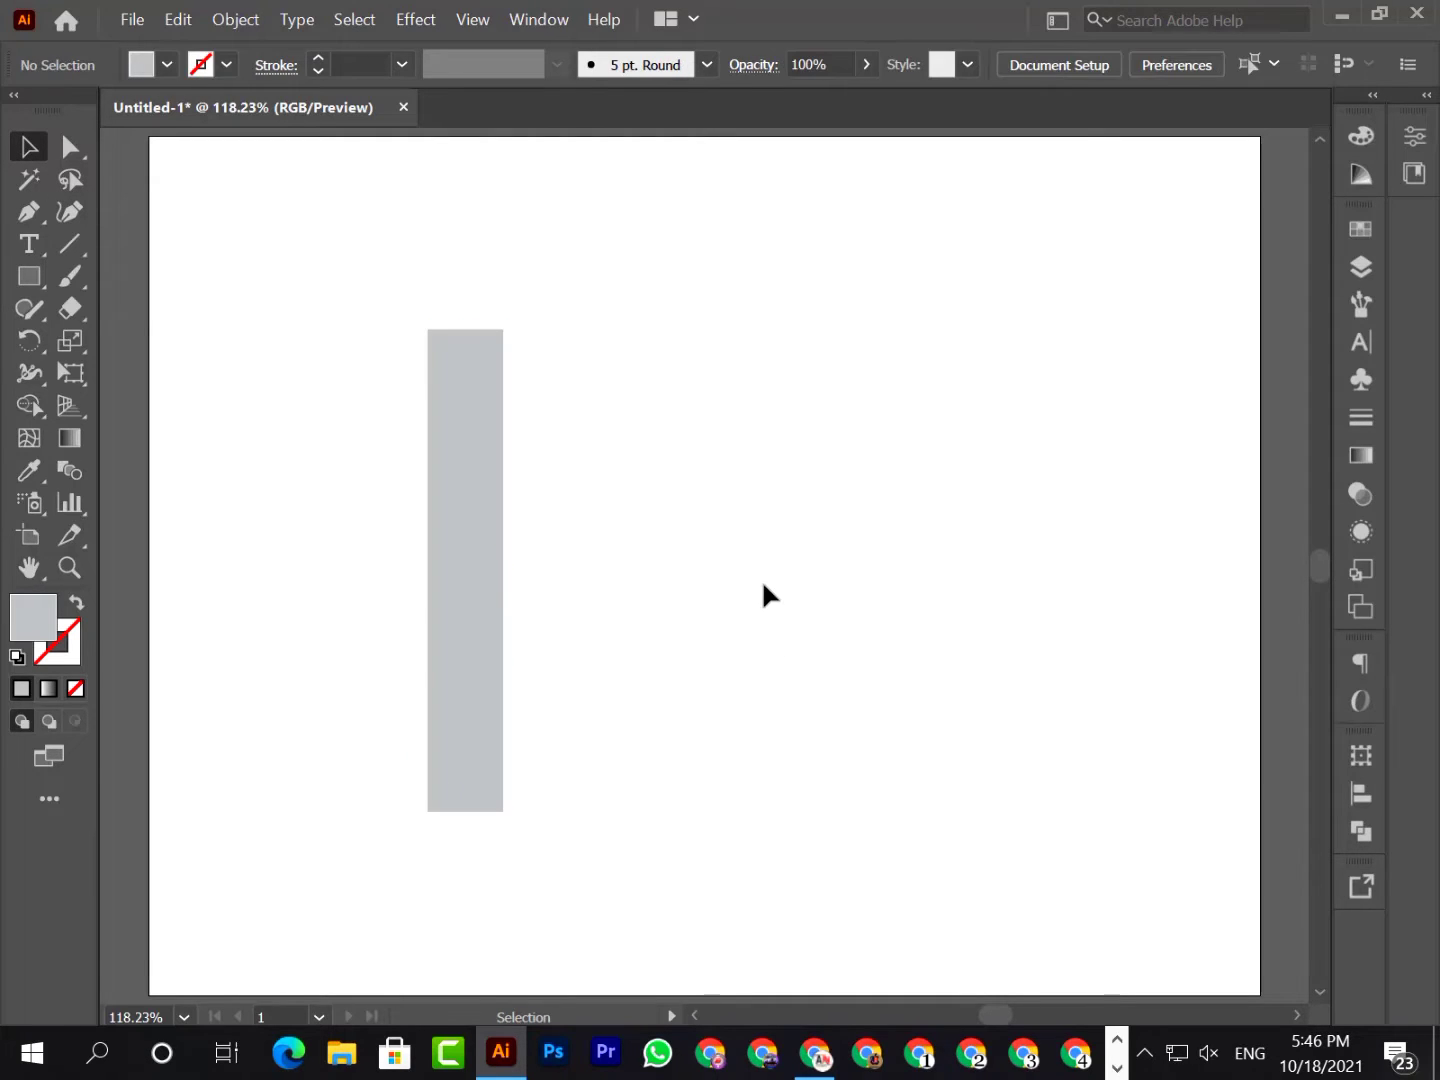
Lock the tall grey rectangle in place
click(492, 602)
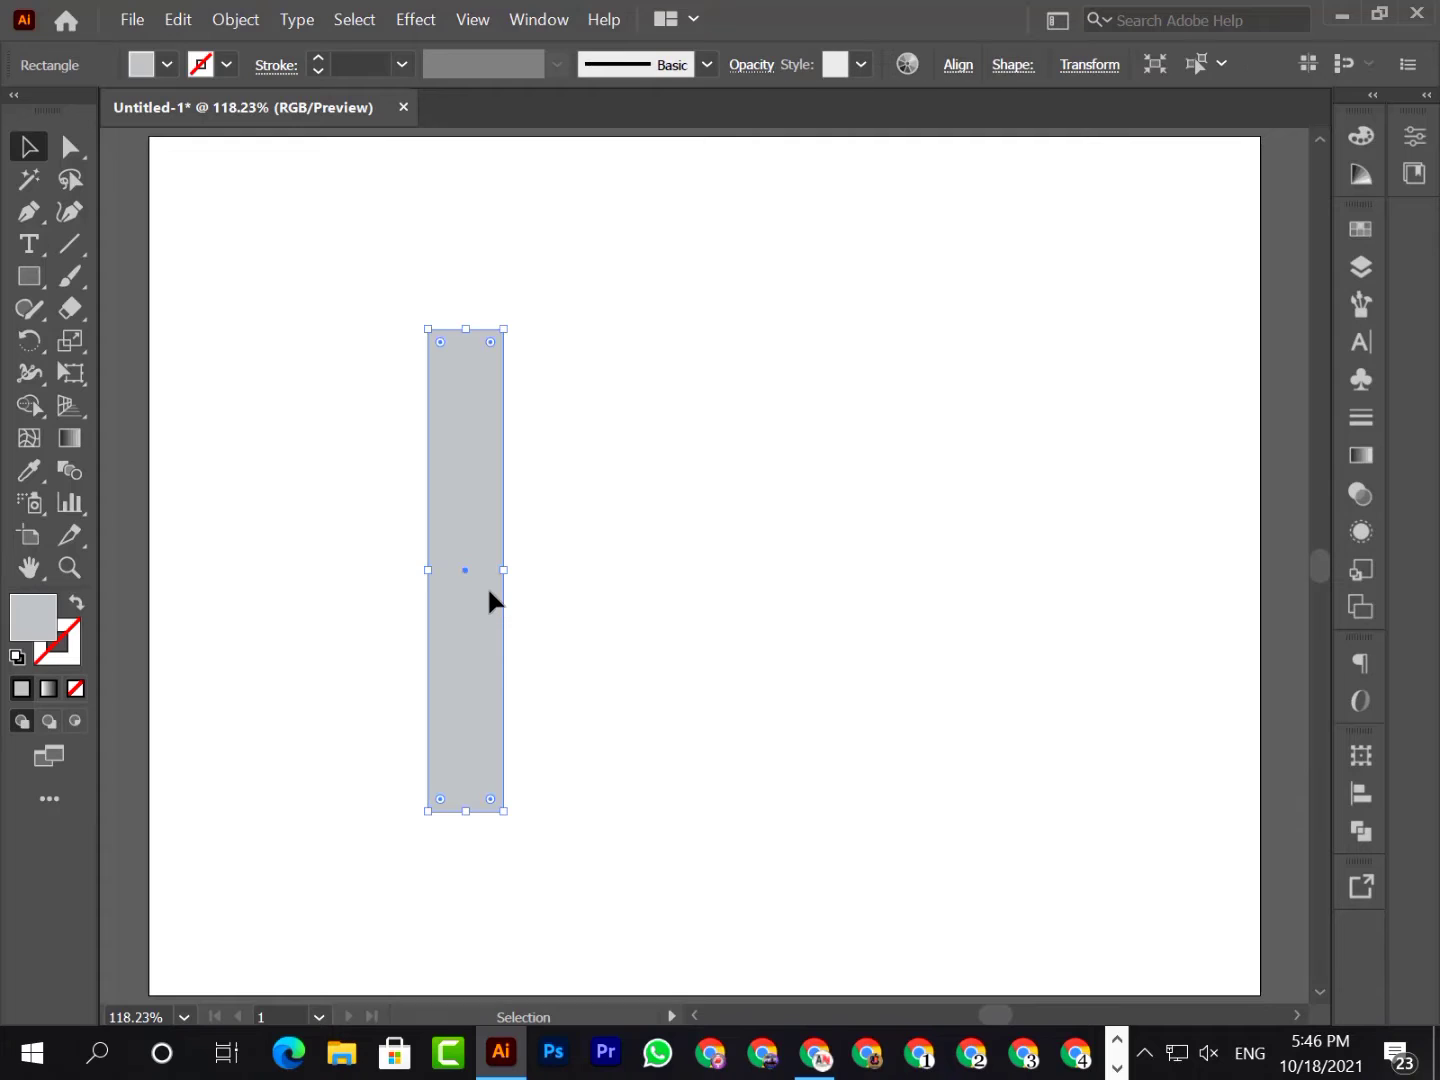
click(236, 20)
mouse_move(430, 193)
click(610, 192)
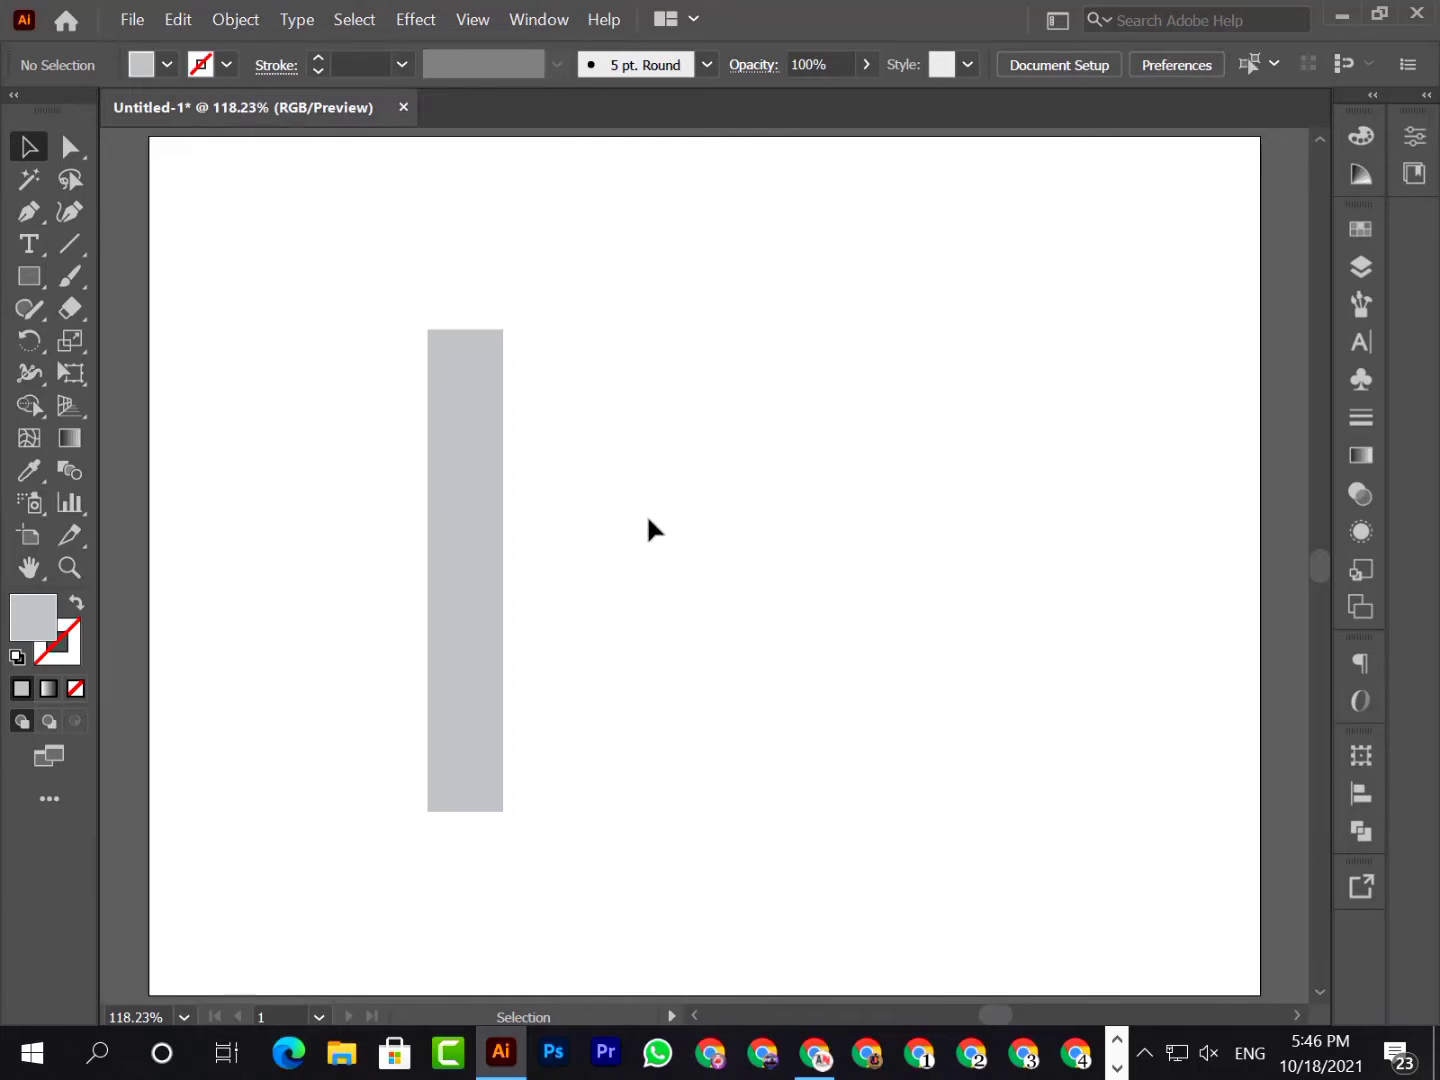
Draw a wide rectangle about 3.94 x 2.2 in, starting inside the bar's lower half and extending to its right
click(31, 278)
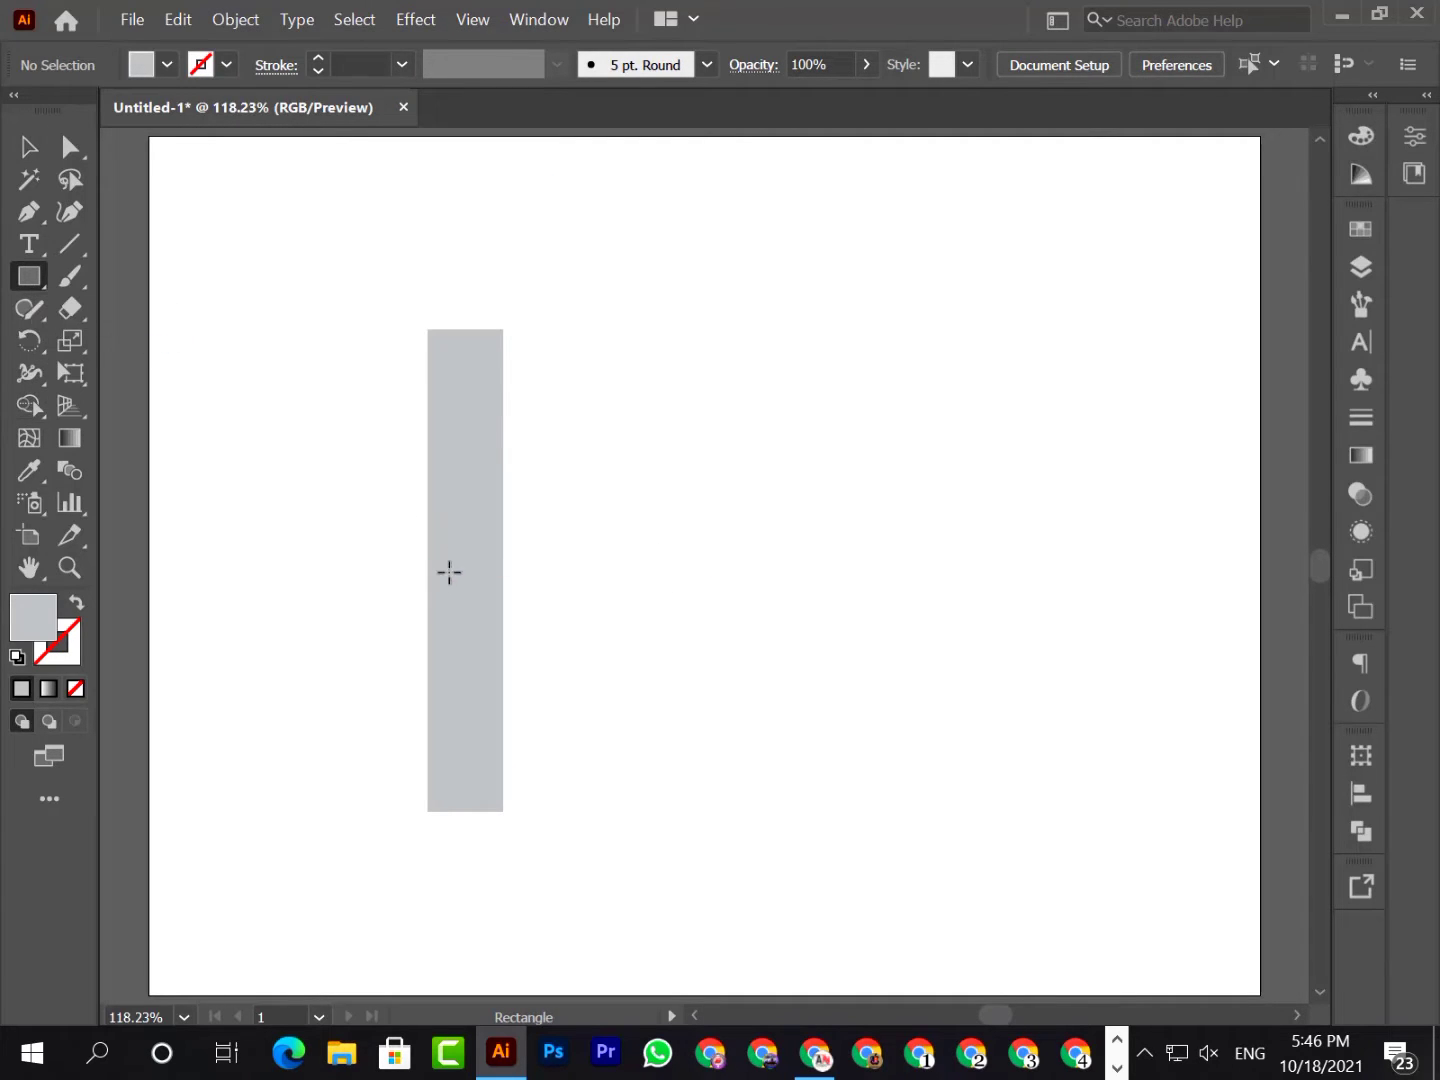
mouse_move(453, 566)
mouse_down()
mouse_move(655, 720)
mouse_move(824, 804)
mouse_move(851, 788)
mouse_up()
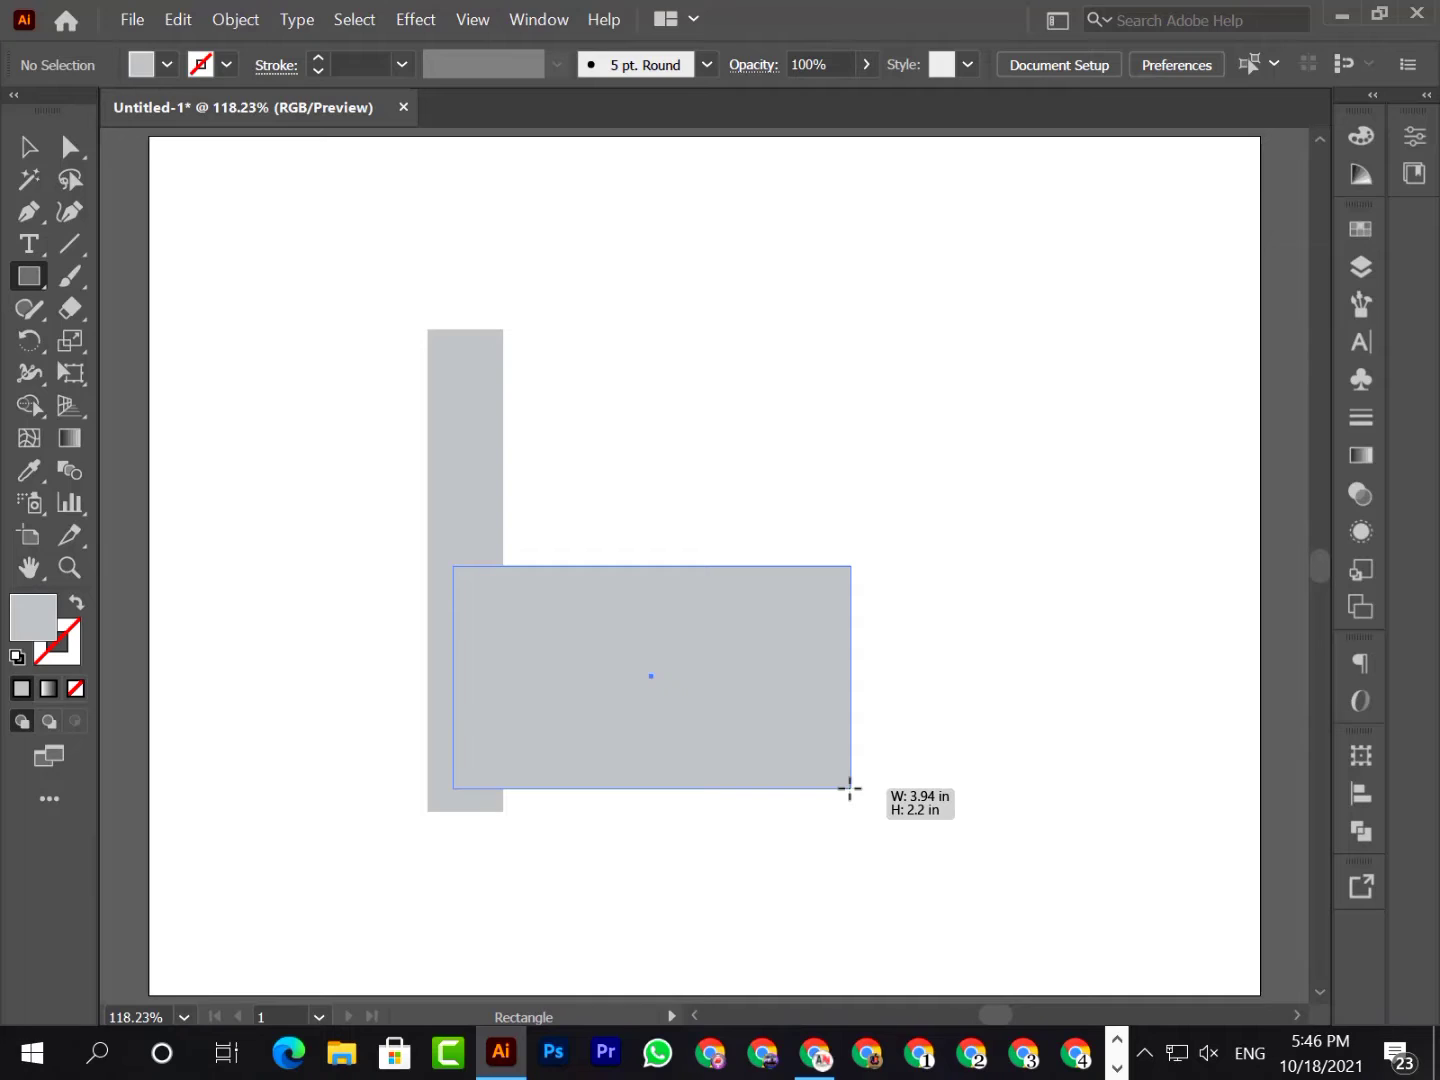
drag(850, 789, 851, 789)
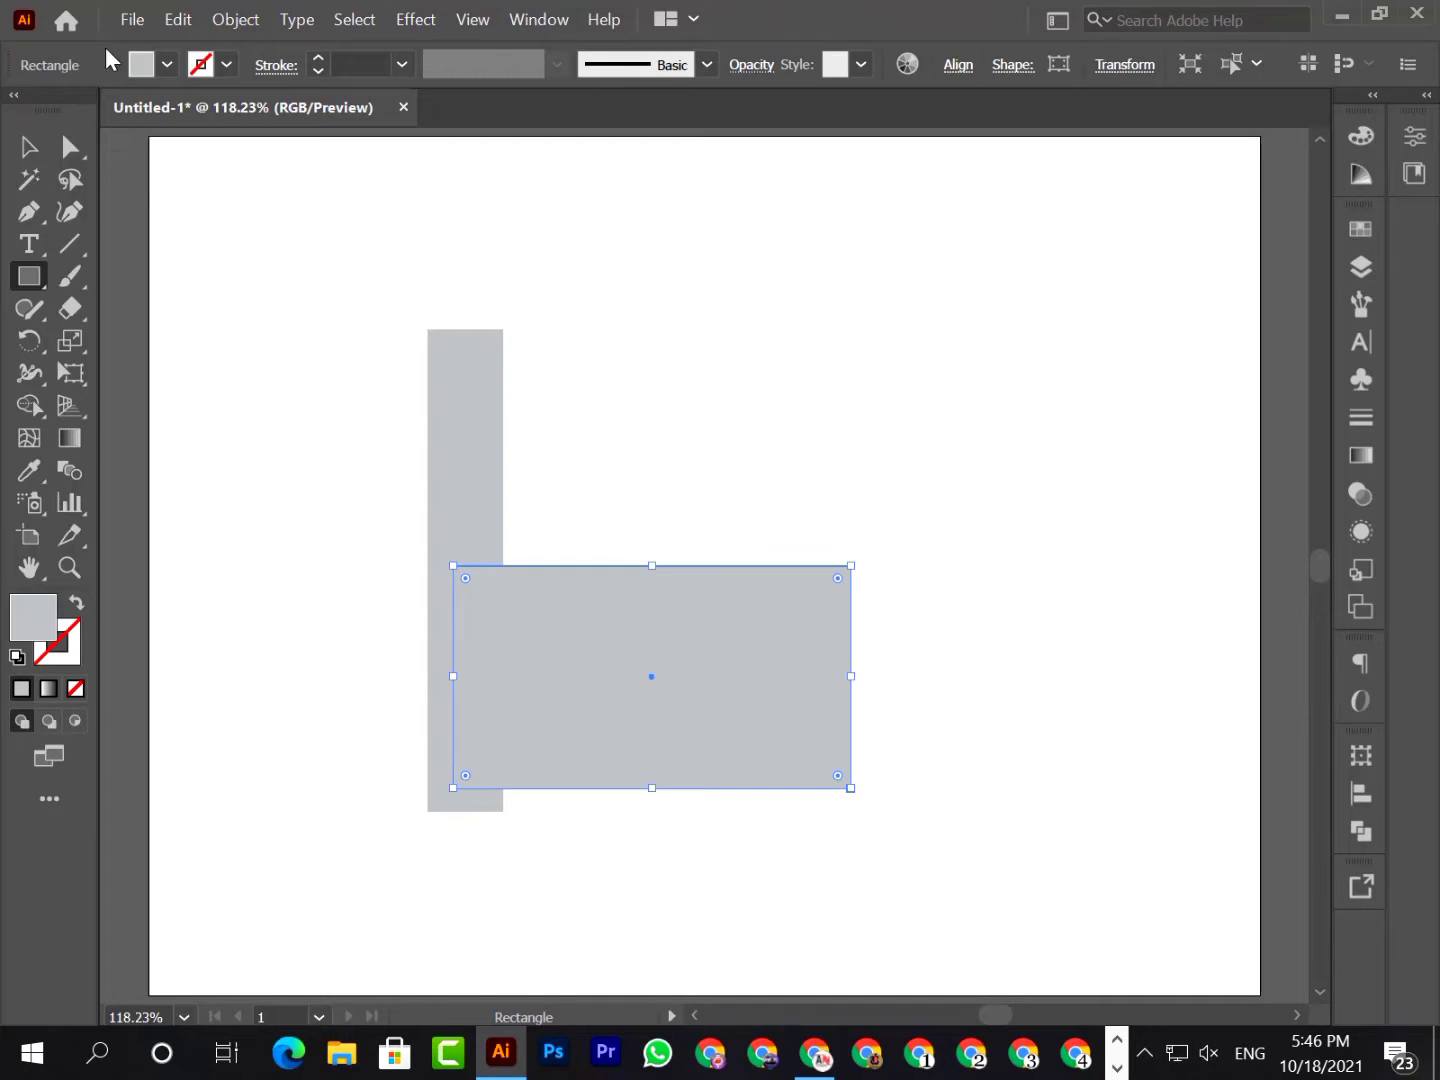
Remove the wide rectangle's fill and give it a medium grey stroke of 21 pt
click(155, 76)
click(18, 109)
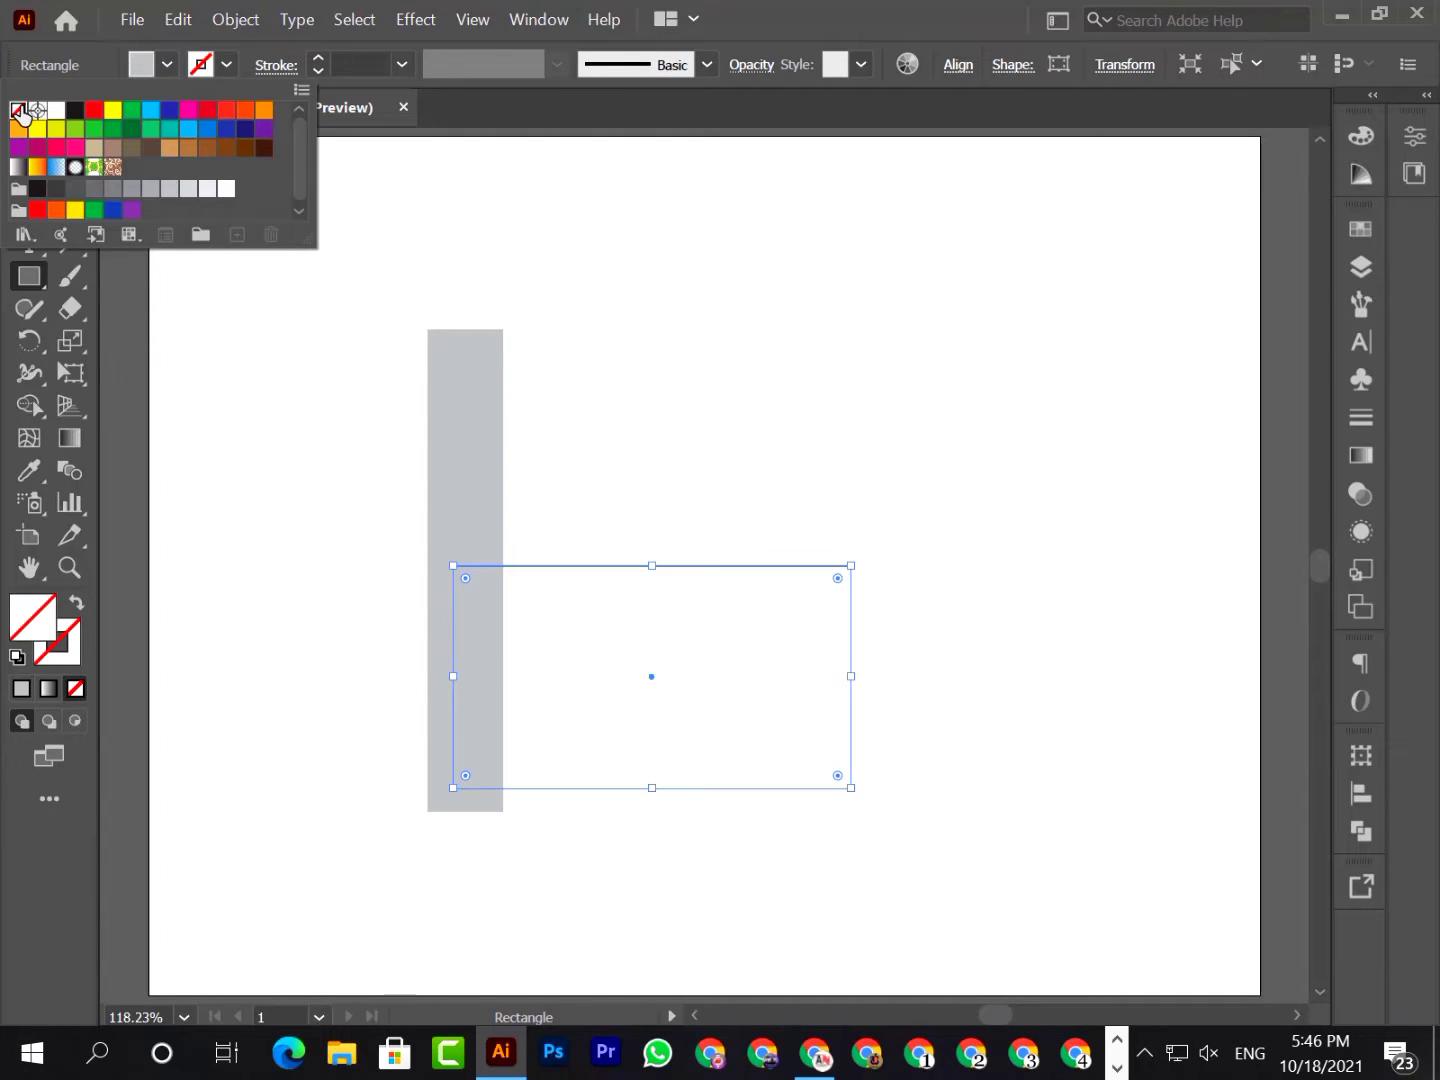
click(229, 68)
click(112, 190)
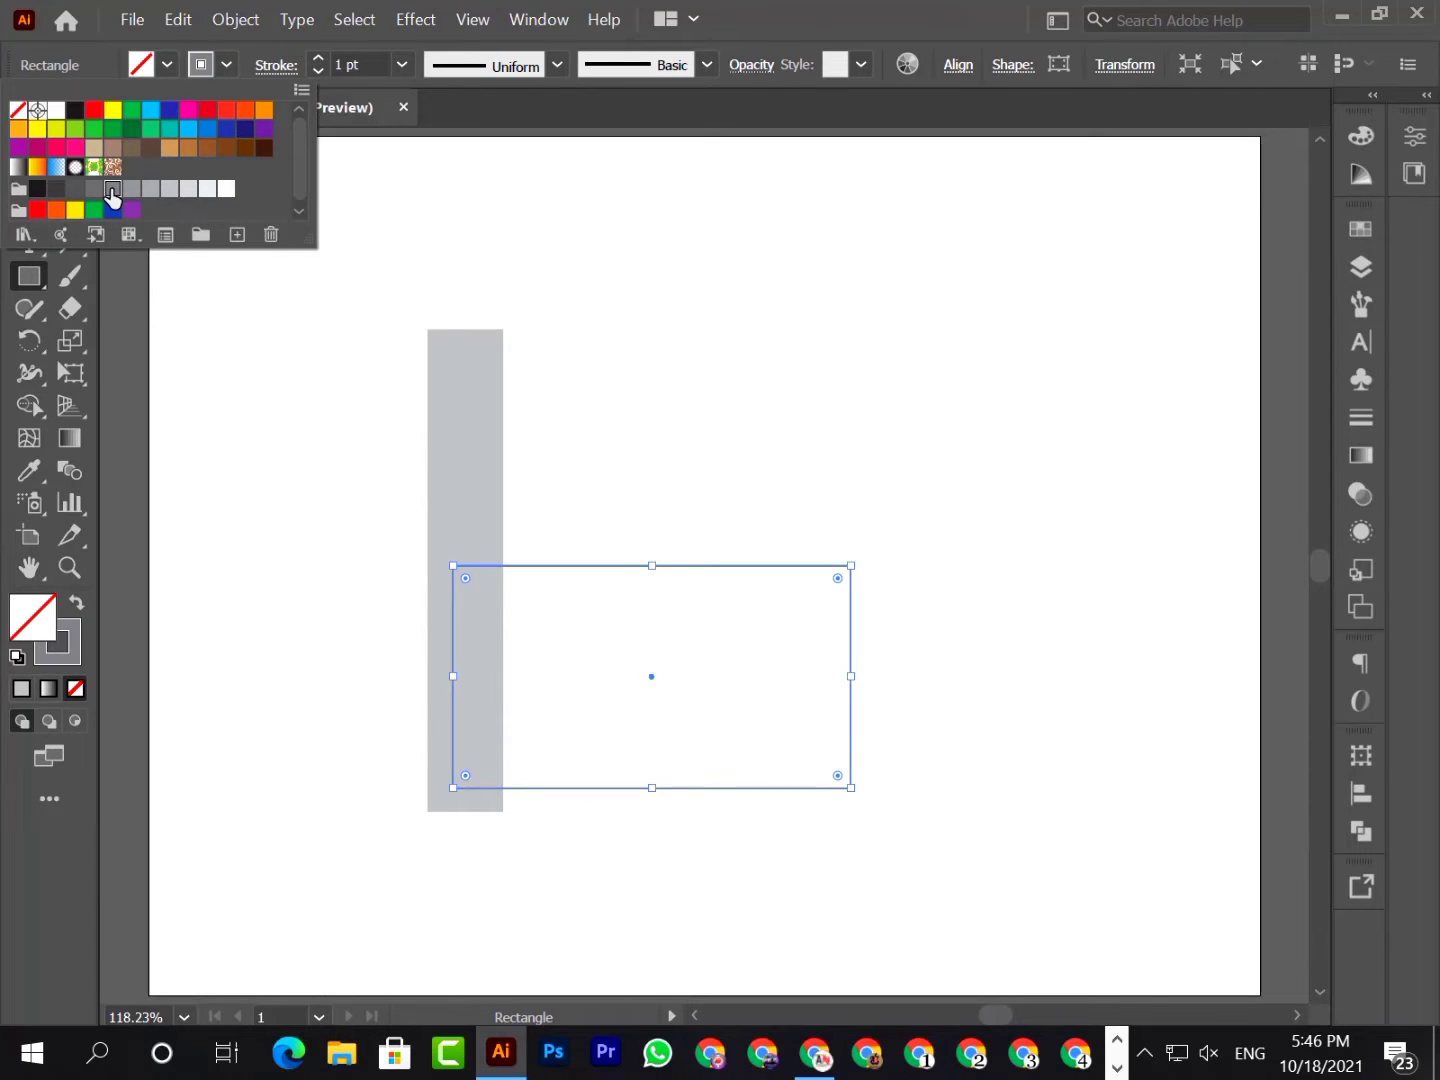
click(612, 329)
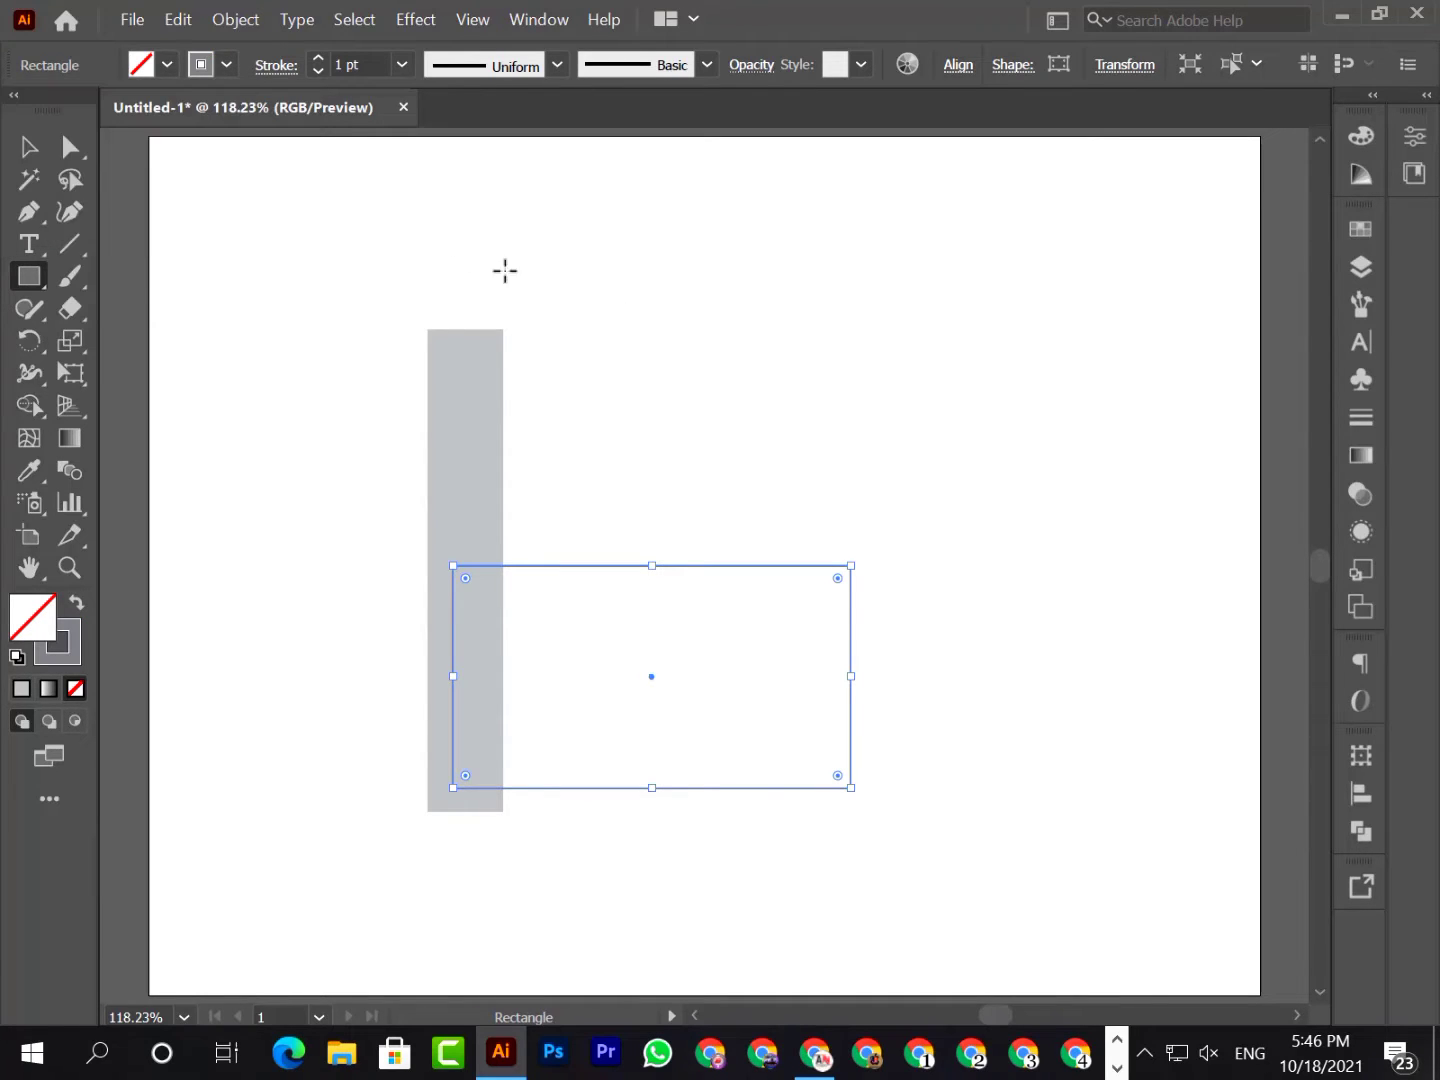
click(319, 60)
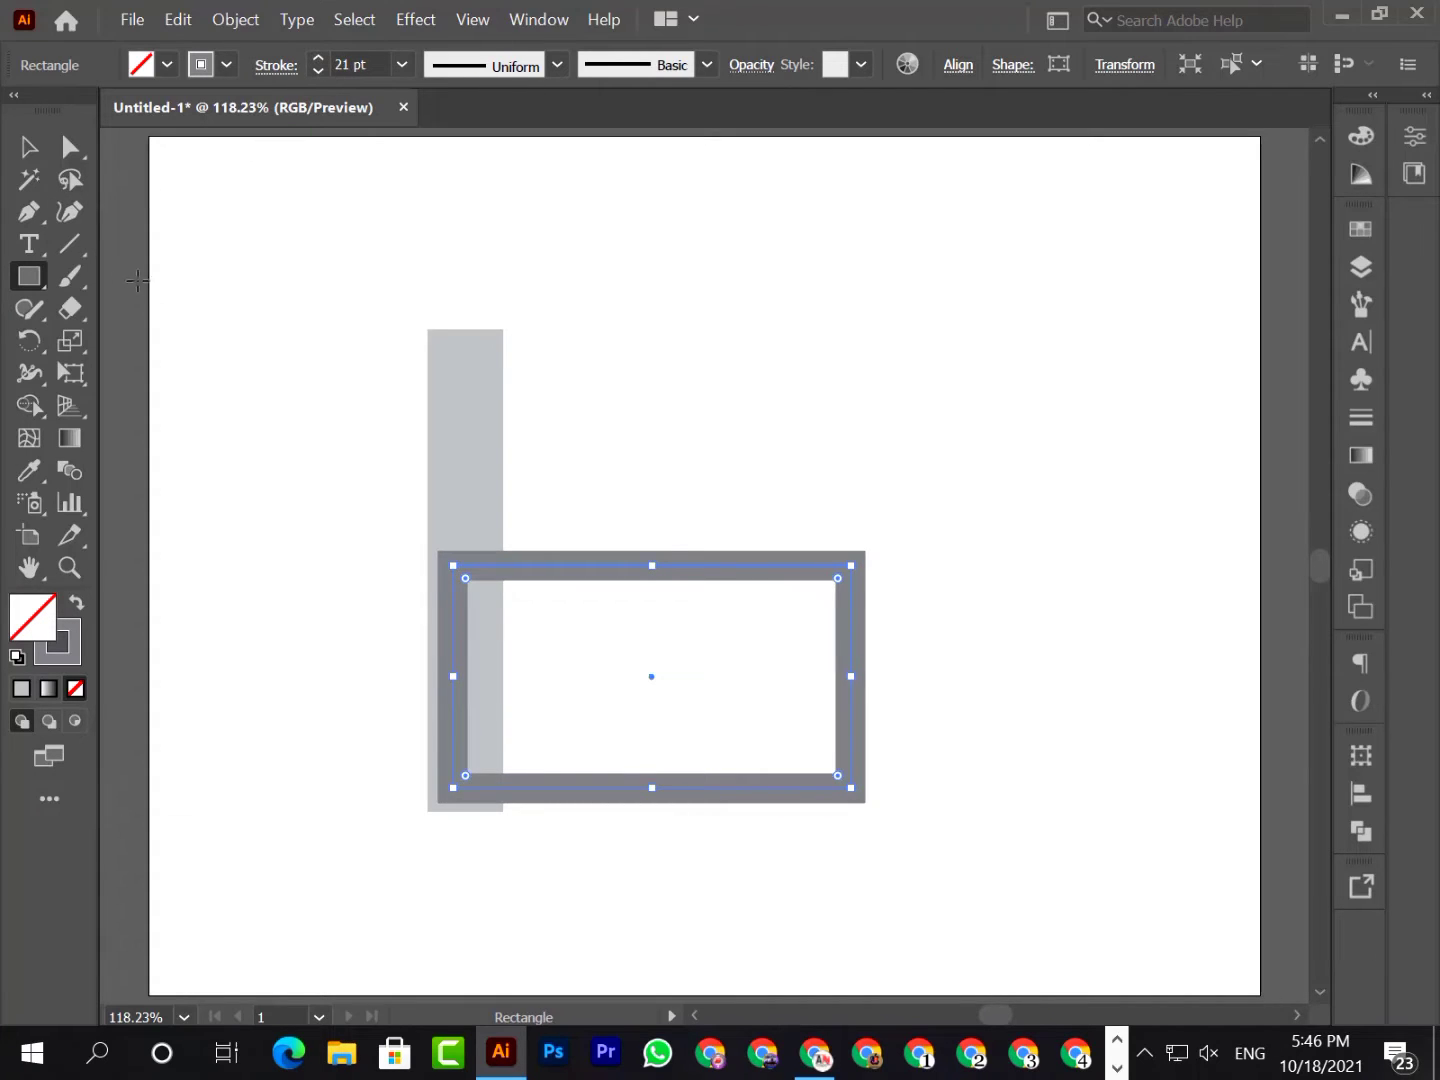
Round the wide rectangle's corners fully into a pill shape and thicken its stroke to 53 pt
click(24, 148)
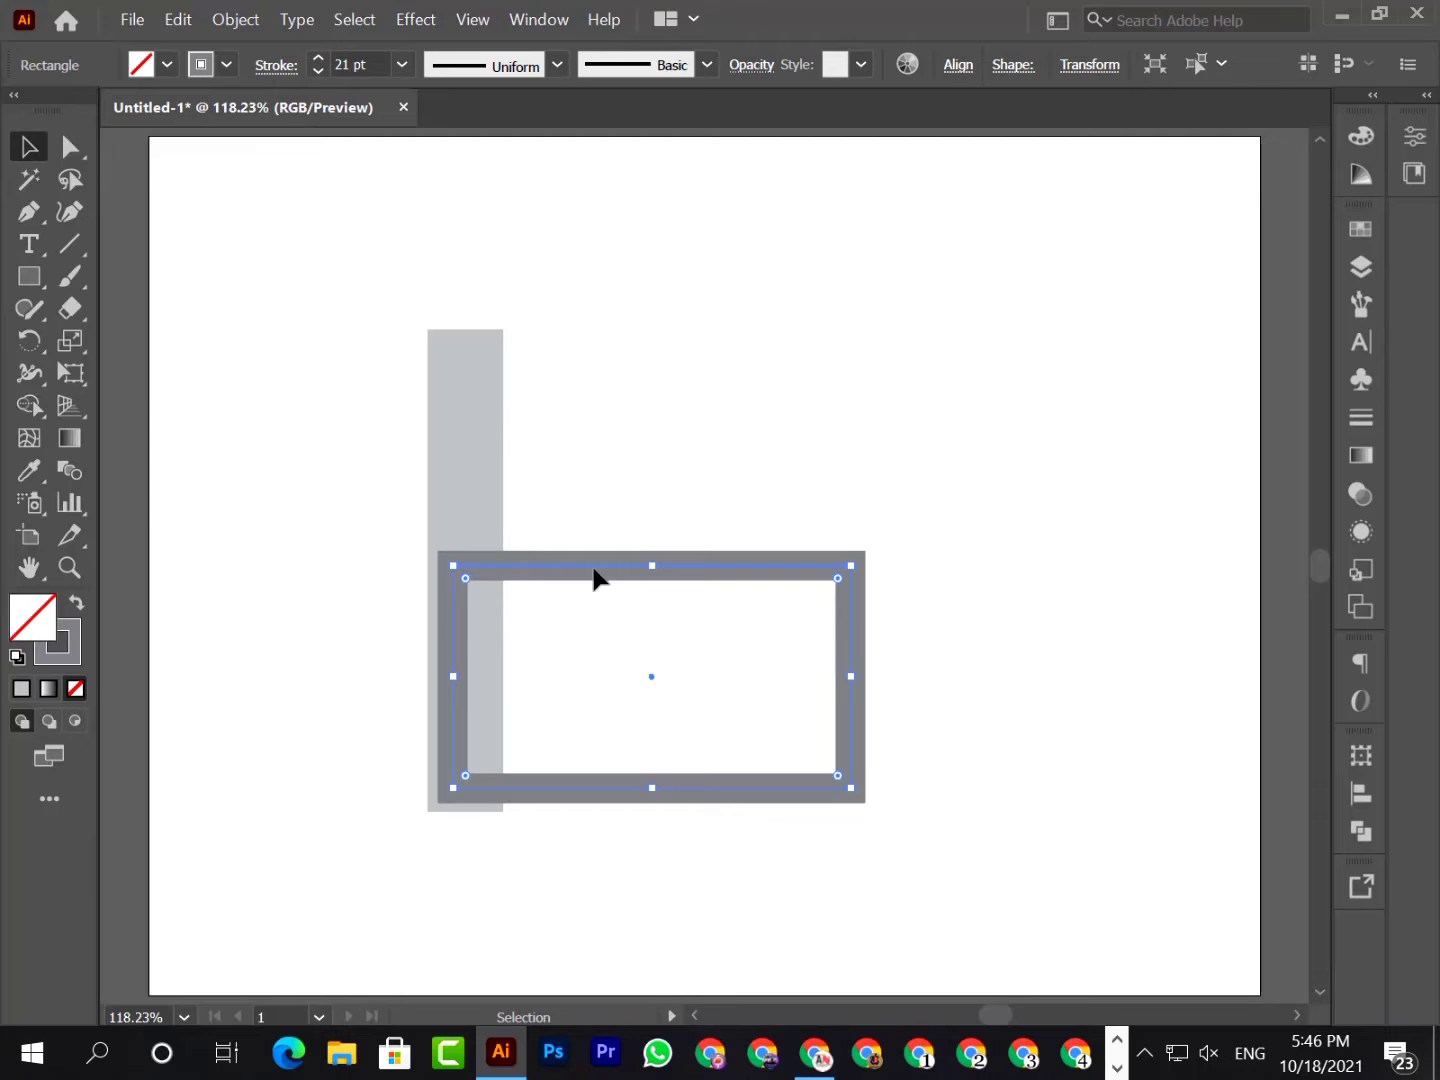
click(69, 147)
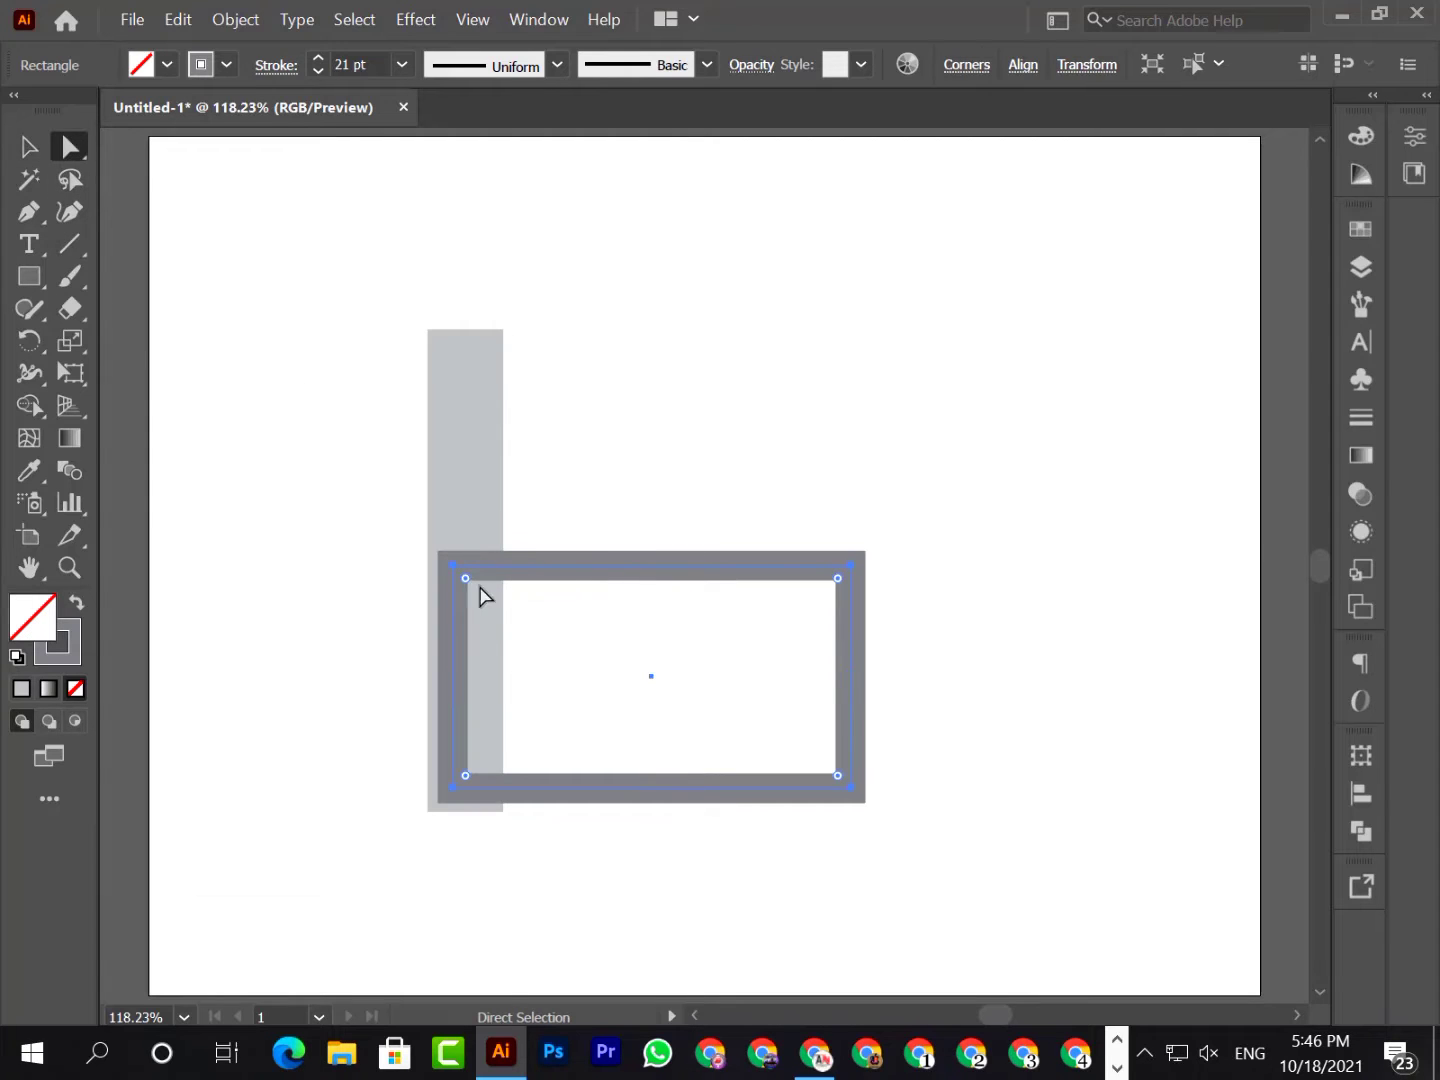
drag(465, 584, 662, 706)
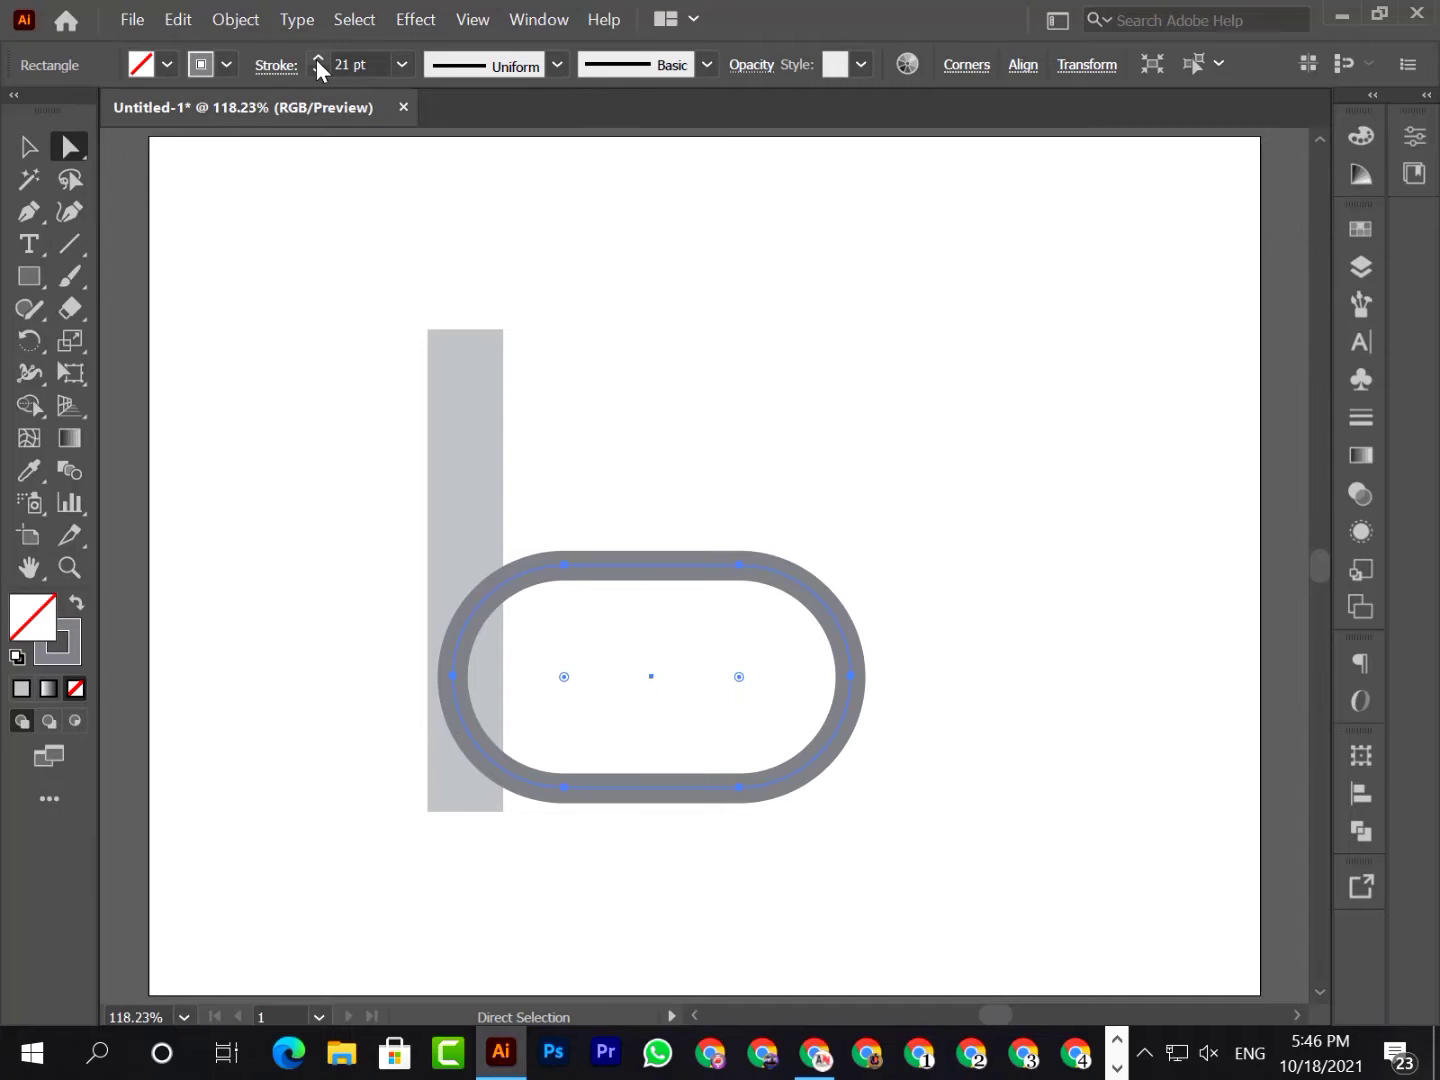
drag(316, 58, 315, 58)
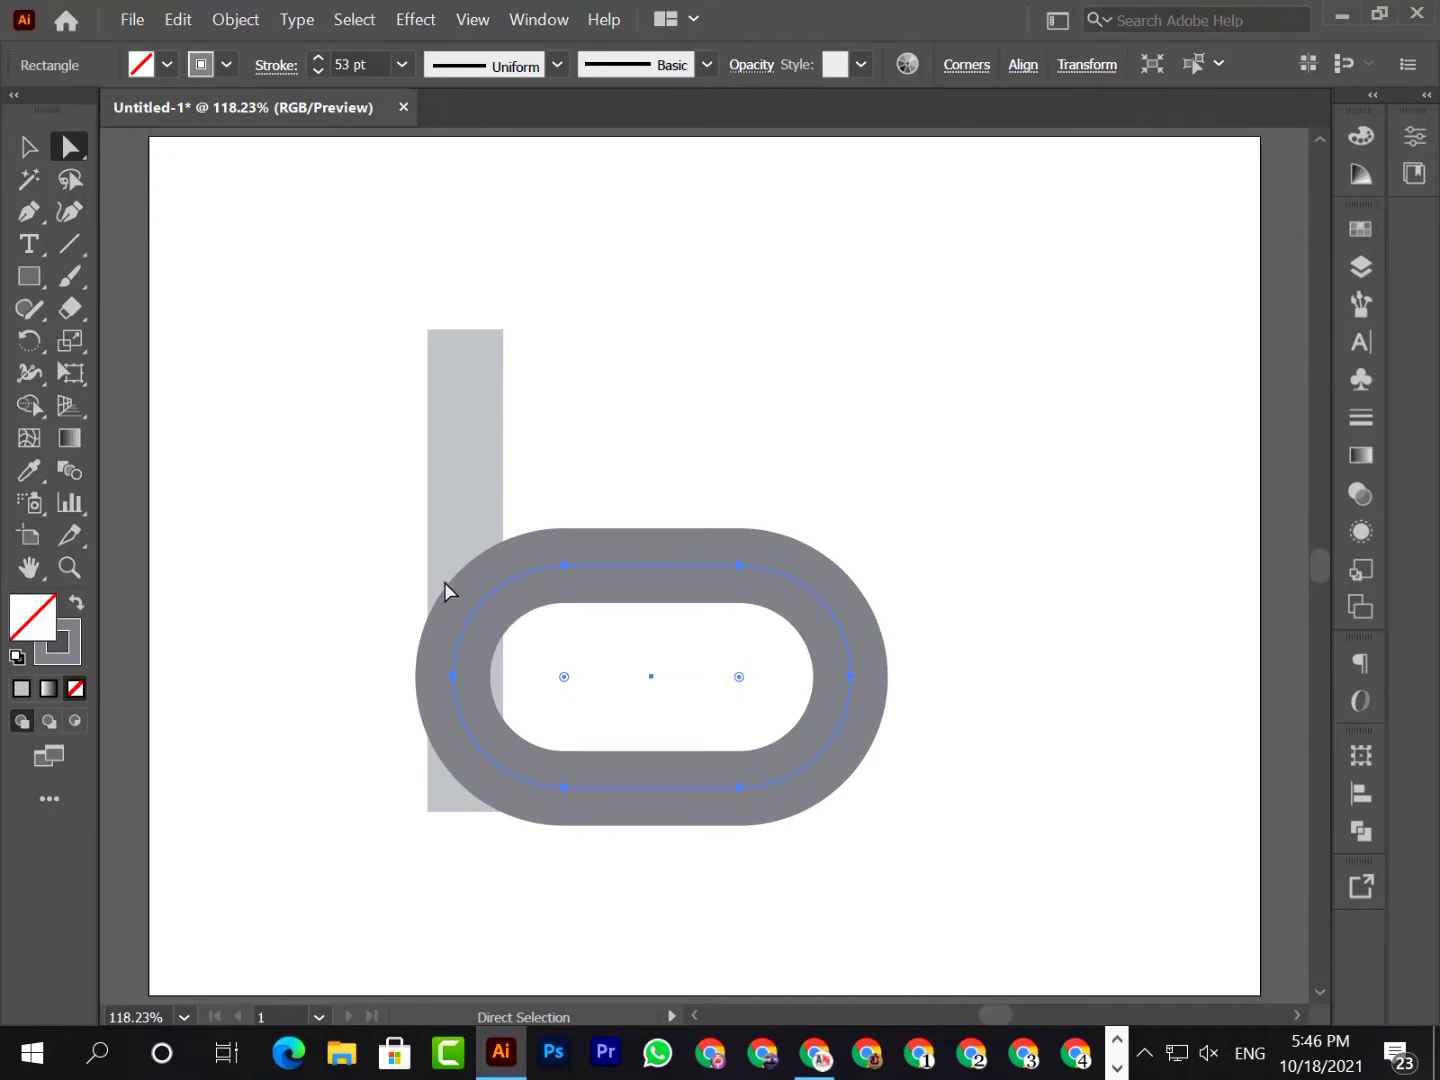
Move the pill outline right so its outer left edge lines up with the bar's left edge
key(v)
drag(530, 573, 539, 566)
double_click(539, 566)
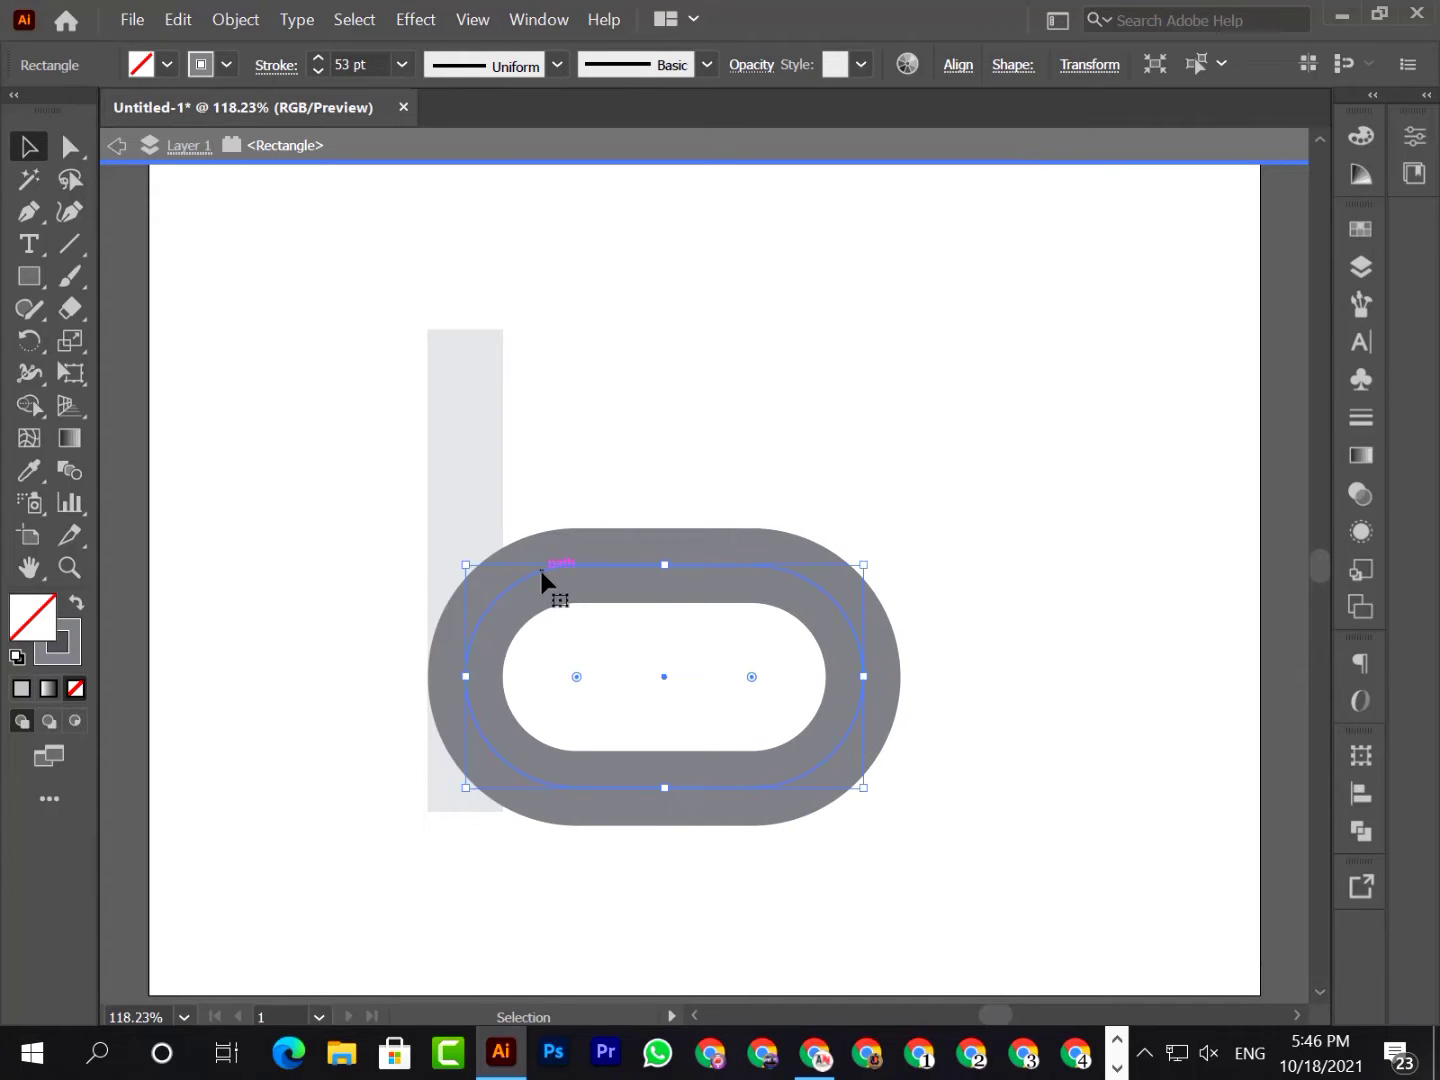
double_click(562, 421)
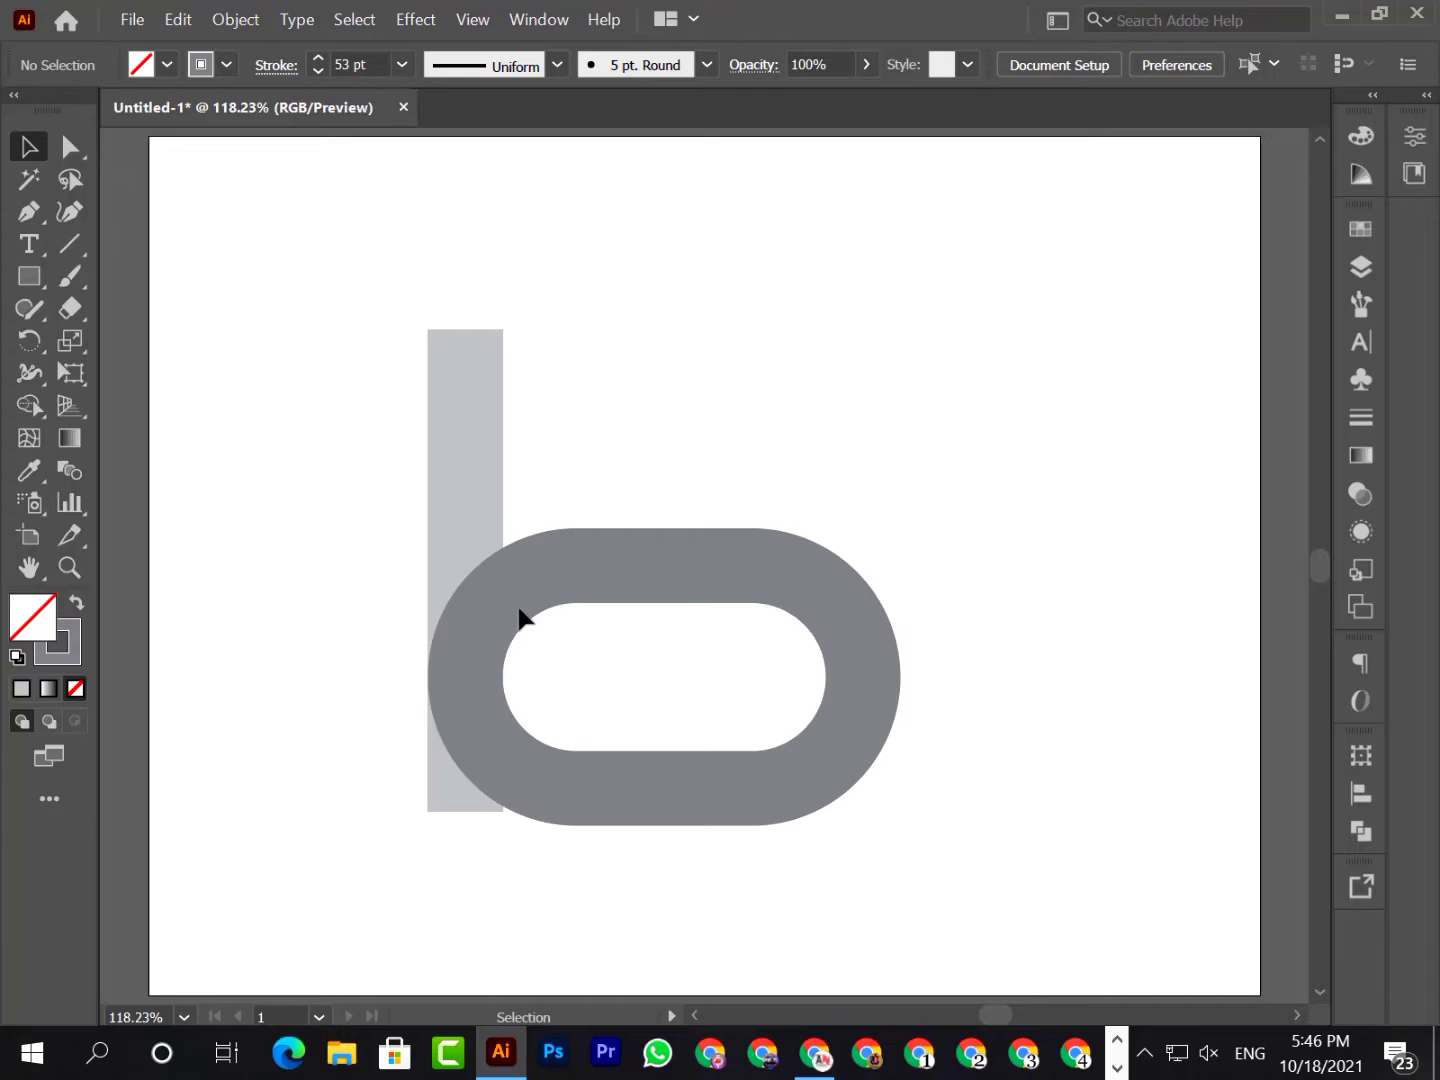
Expand the pill outline's fill and stroke into a filled shape
click(591, 562)
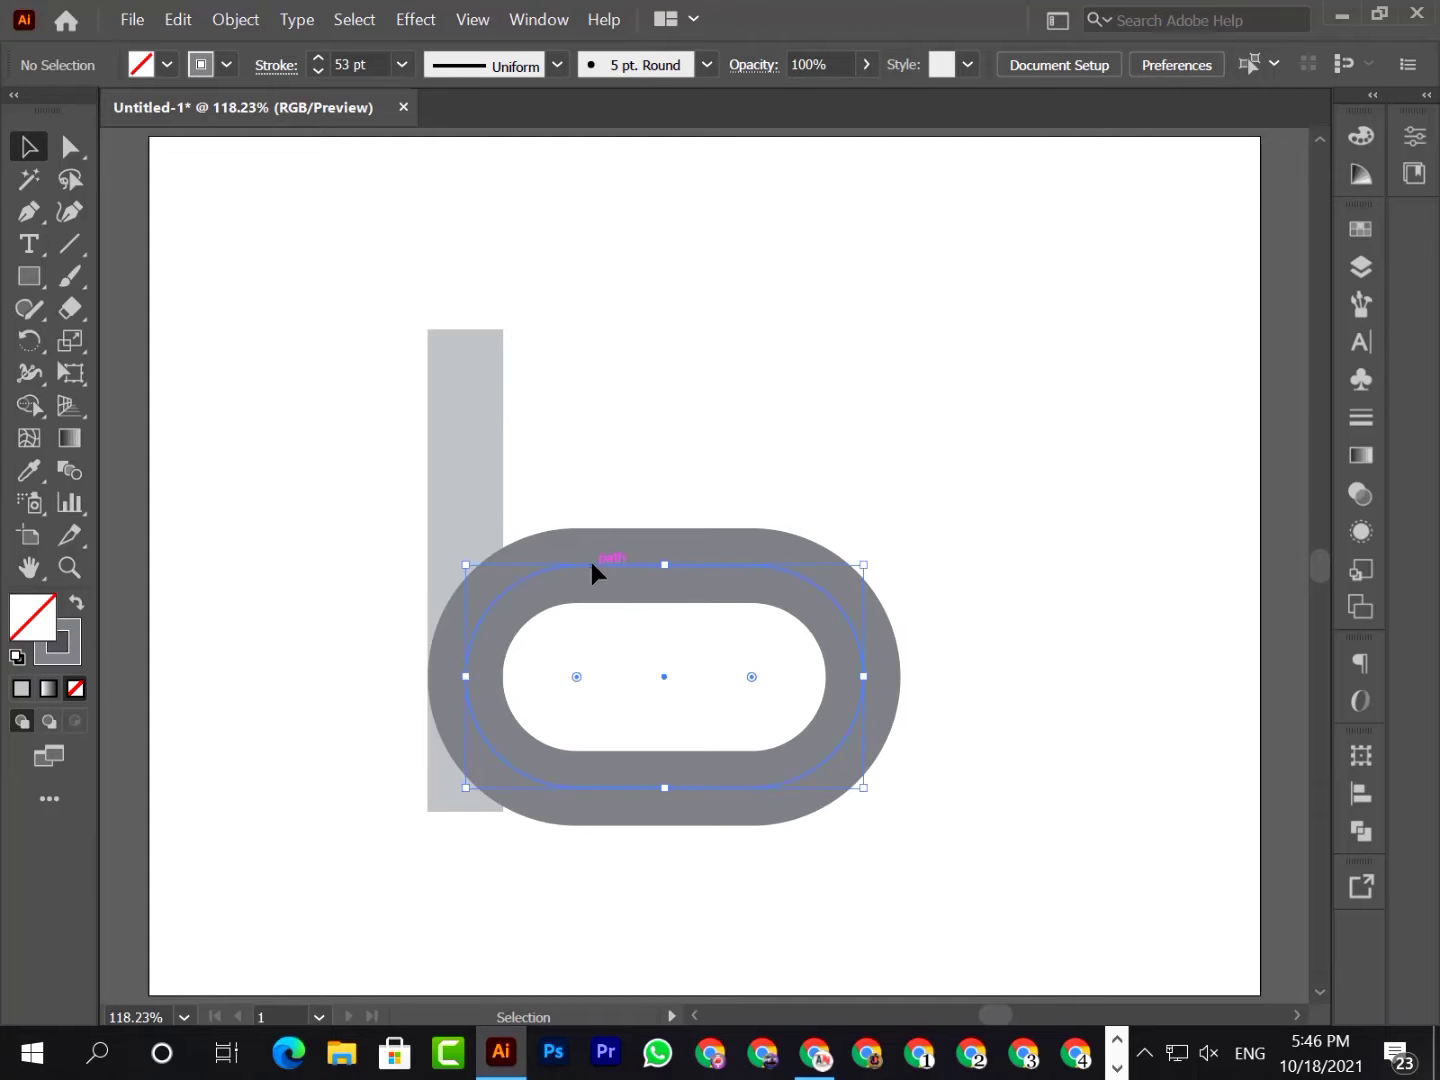
click(250, 18)
mouse_move(297, 19)
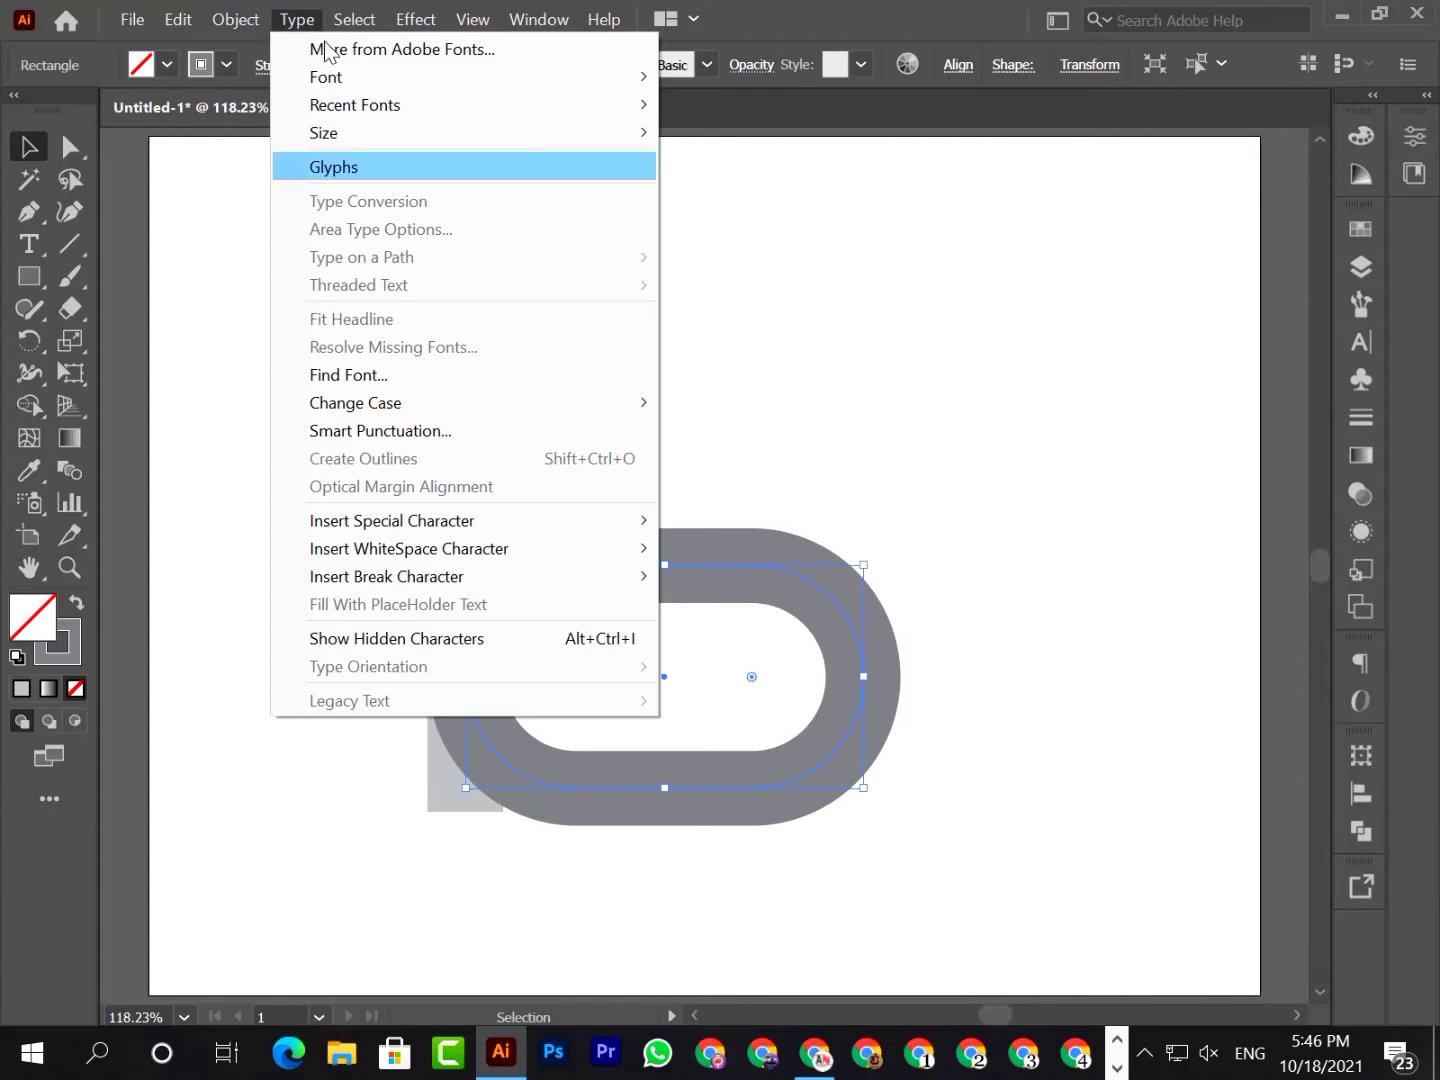
mouse_move(236, 19)
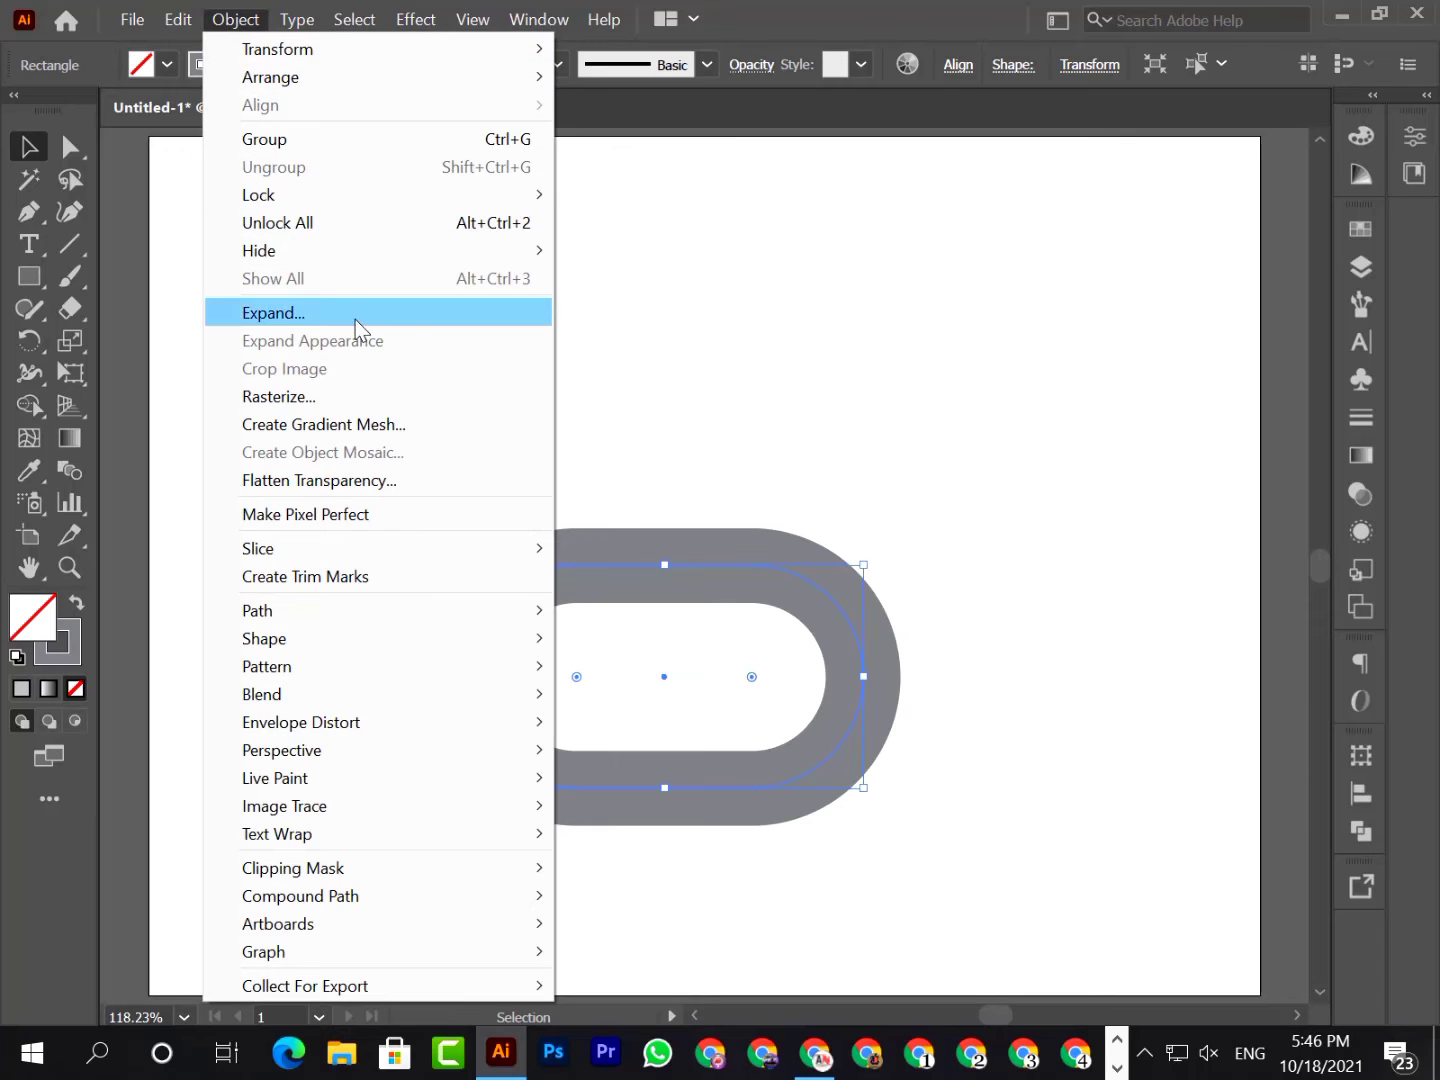
click(408, 318)
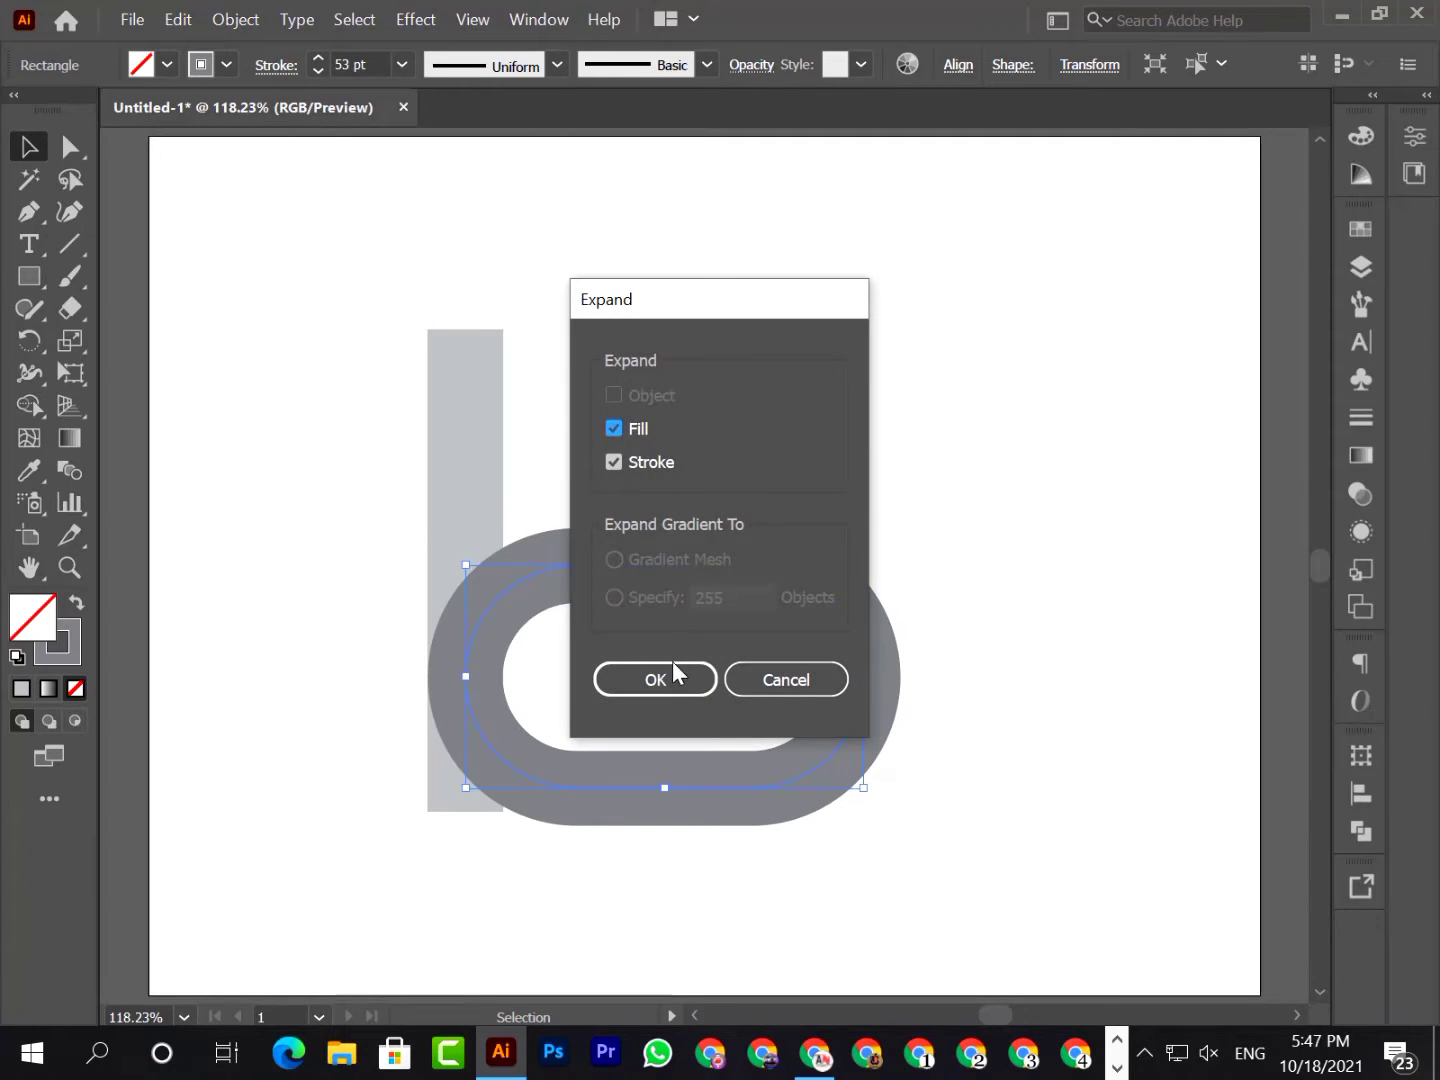
click(673, 678)
click(763, 416)
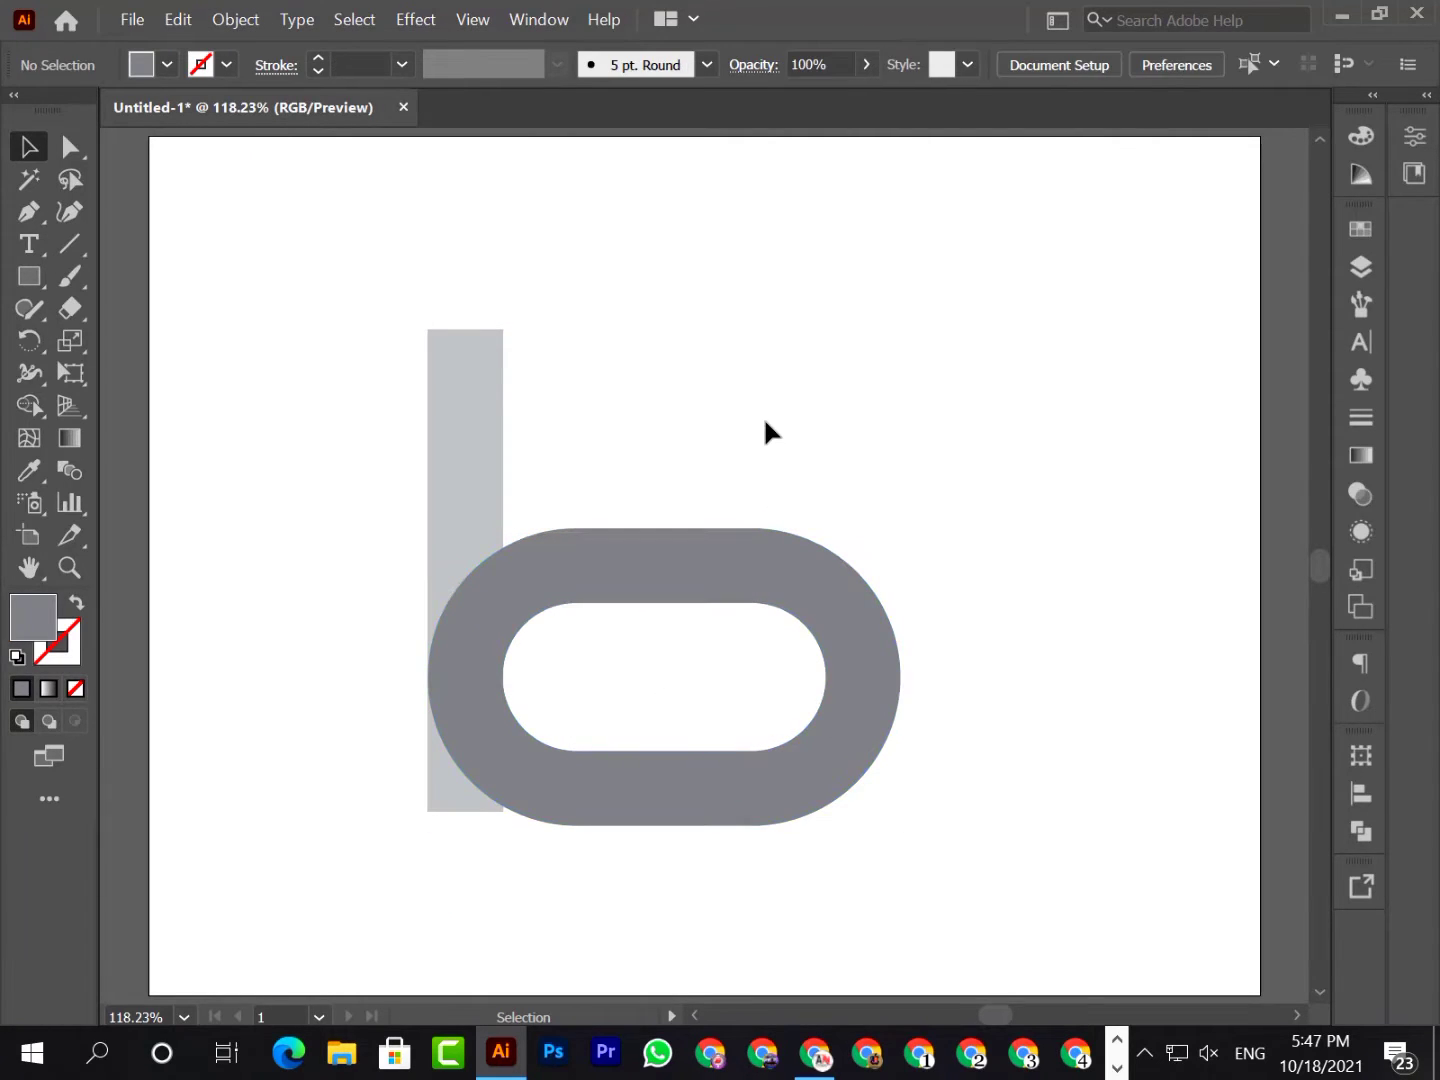
Set the expanded pill shape's opacity to 50% and deselect it
click(490, 706)
click(752, 65)
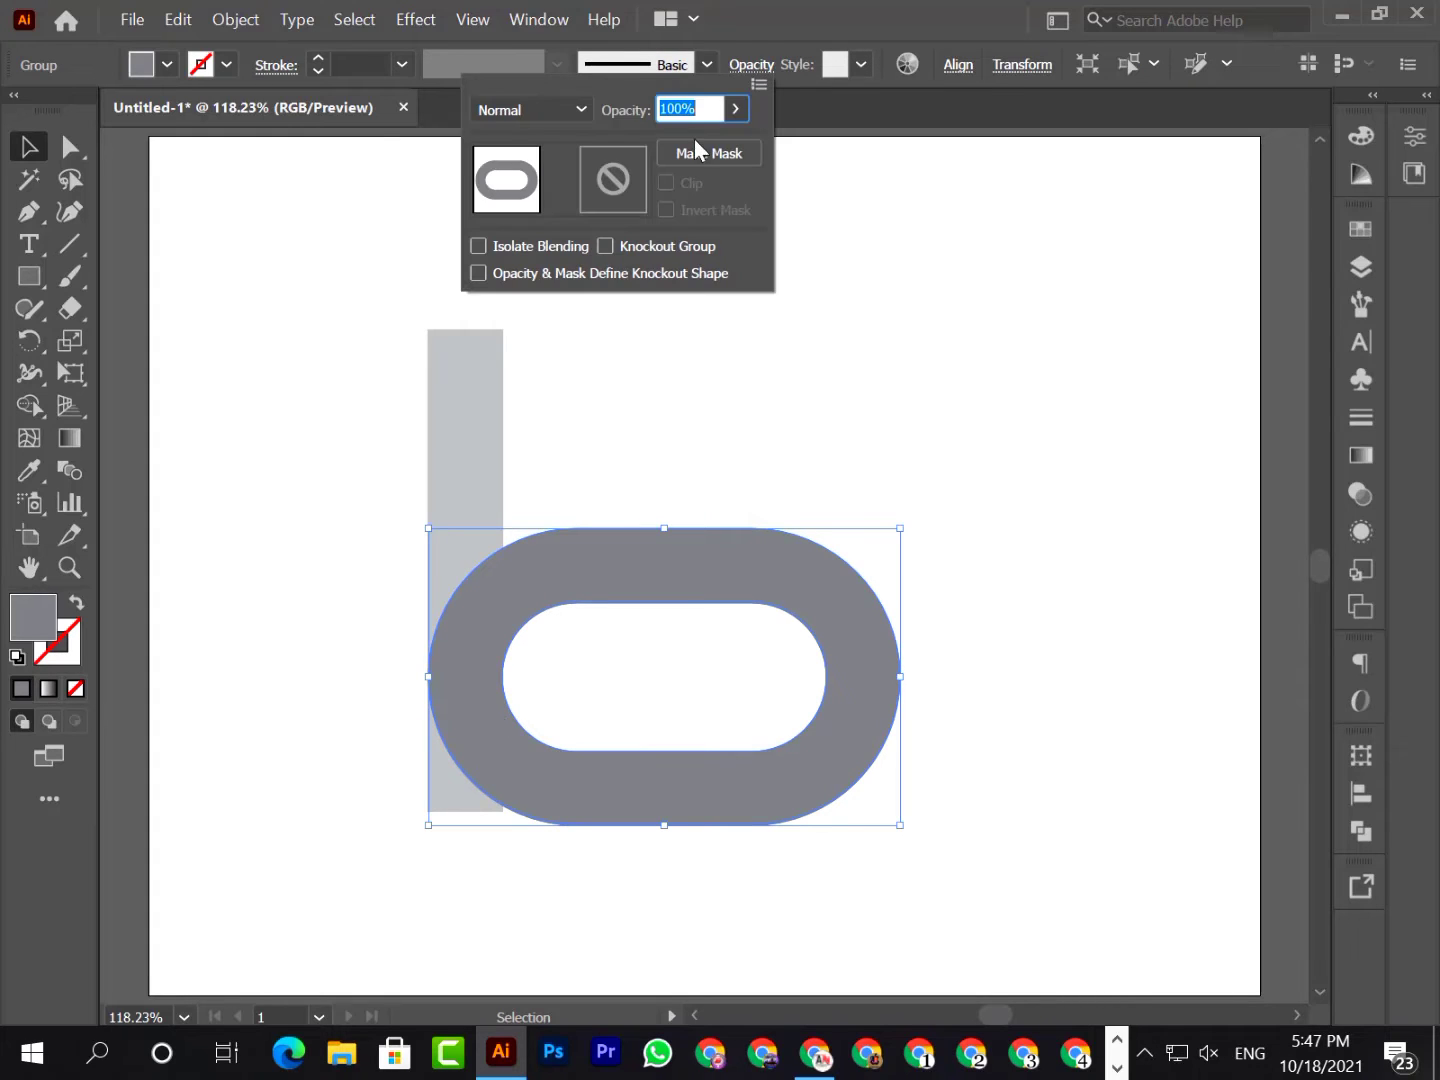
text(50)
key(Return)
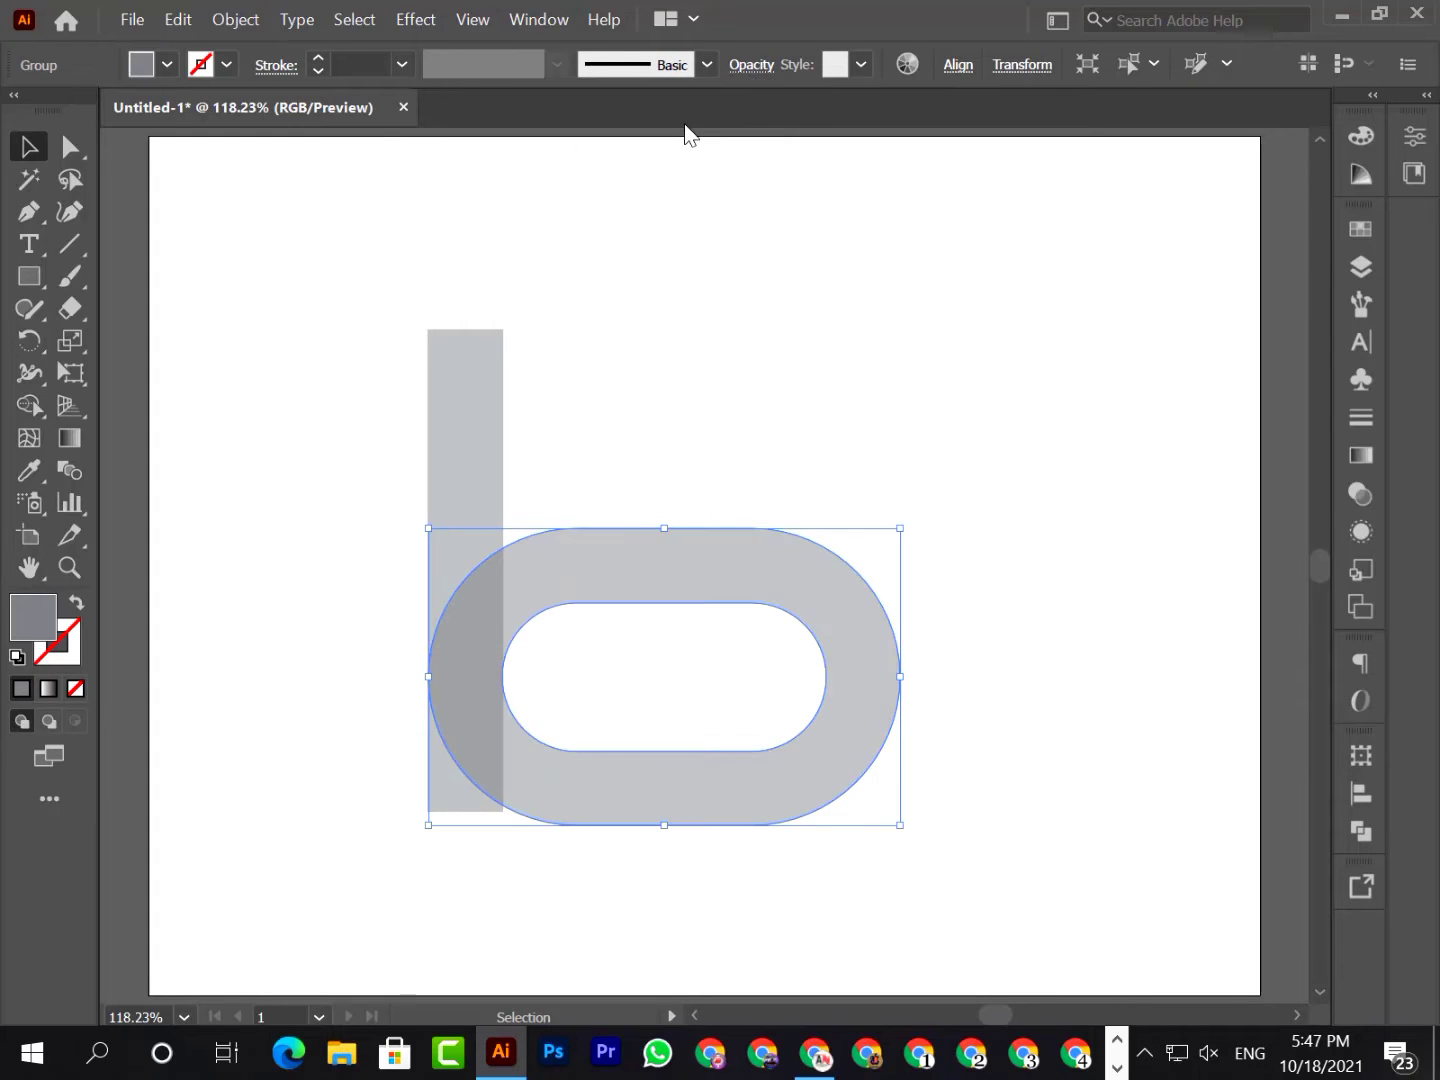
click(745, 412)
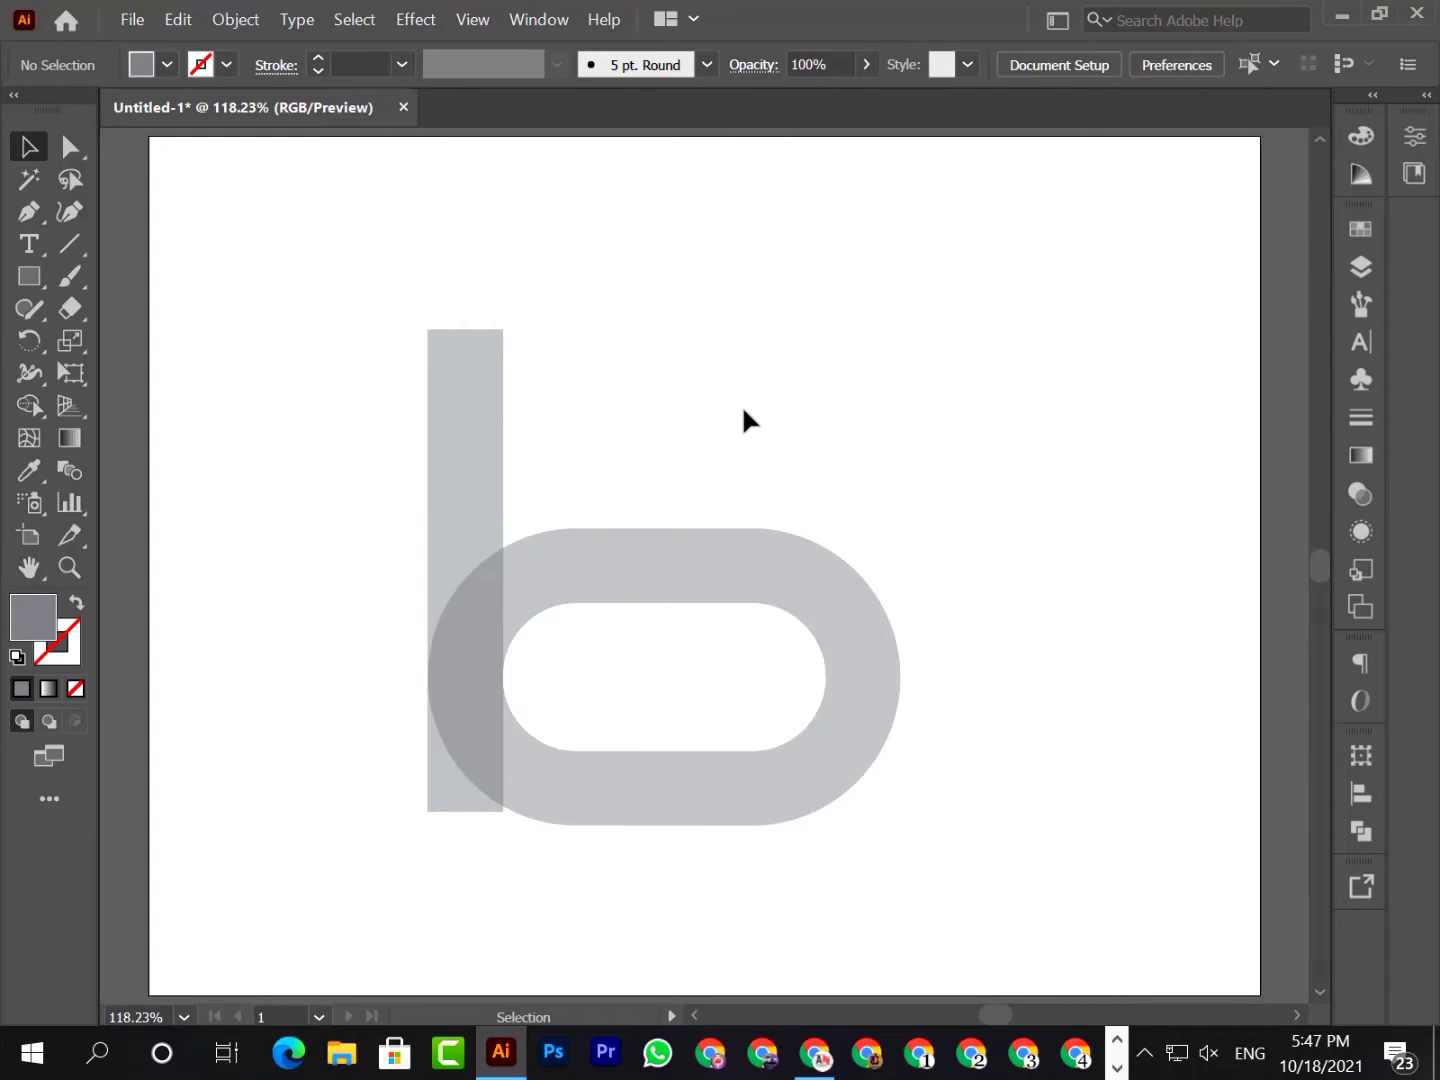
Refine the pill's alignment up close, enlarging it slightly so its outer and inner left edges meet the bar's two edges
key(z)
click(511, 691)
click(709, 475)
click(623, 560)
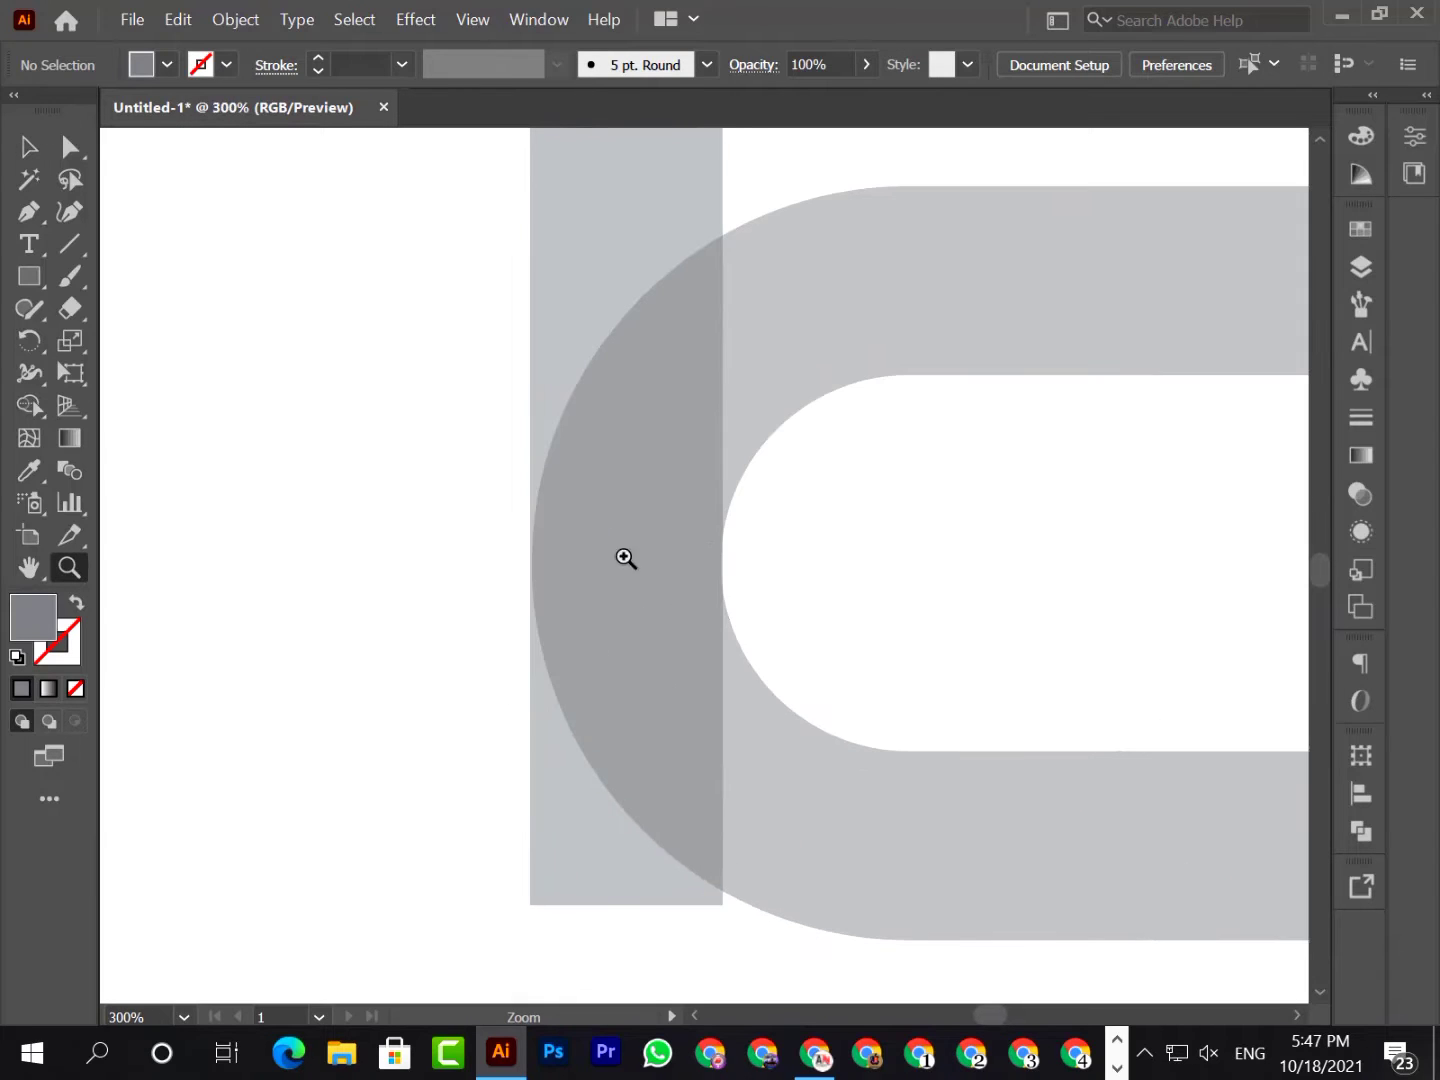
click(628, 496)
click(832, 609)
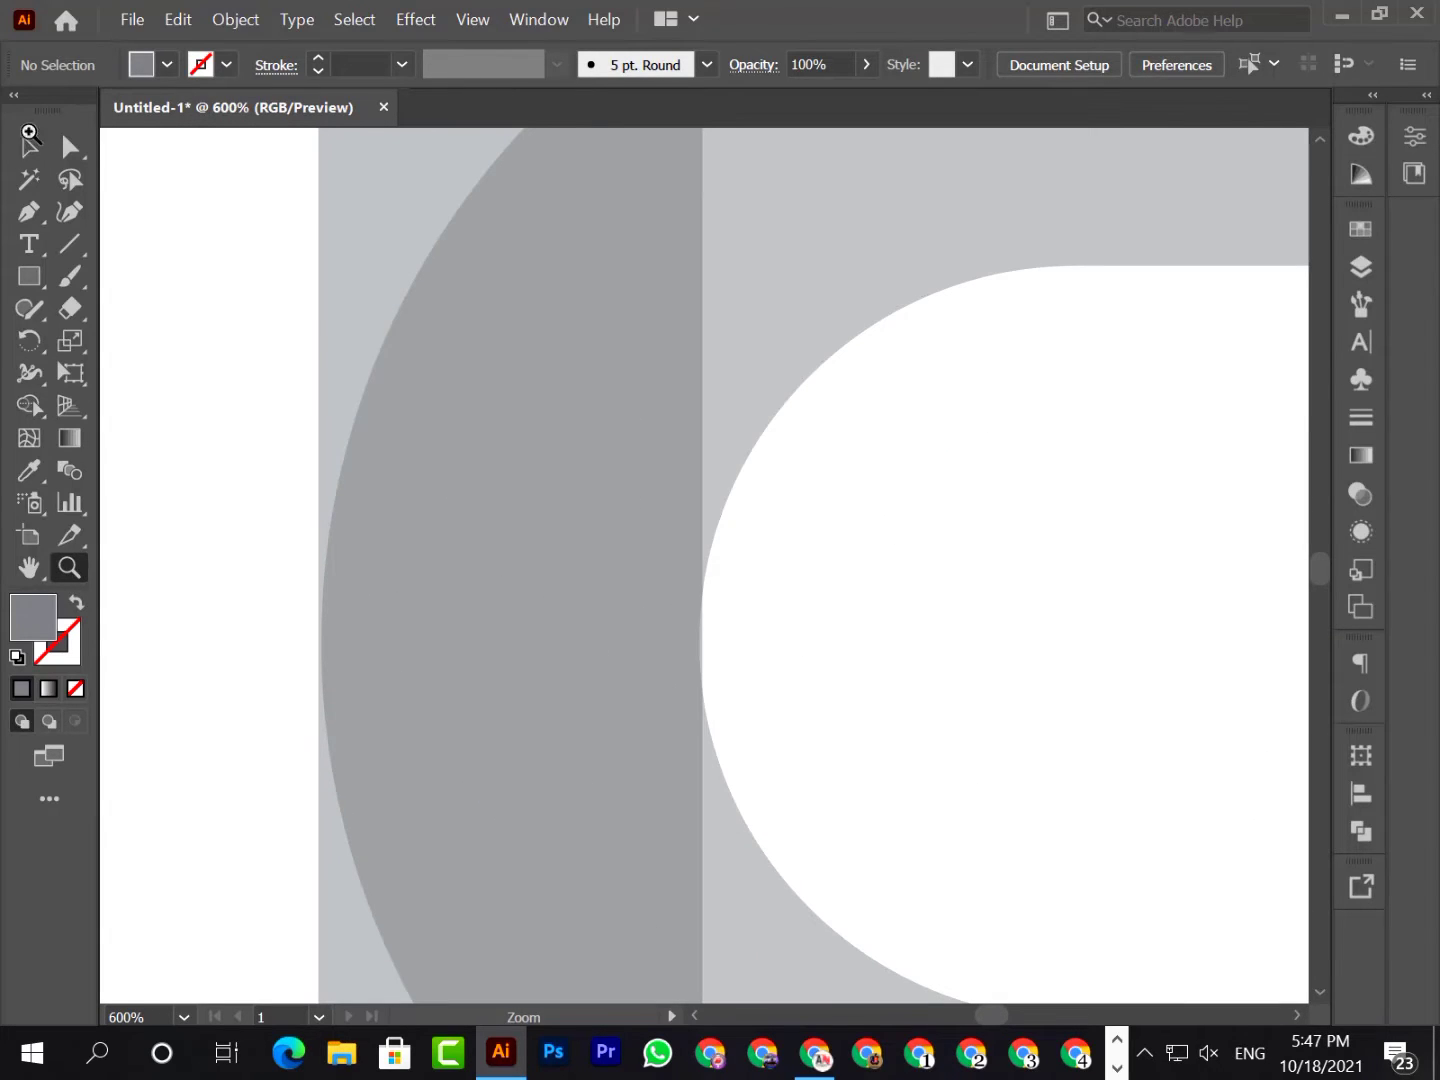
click(29, 147)
scroll(572, 659, down, 3)
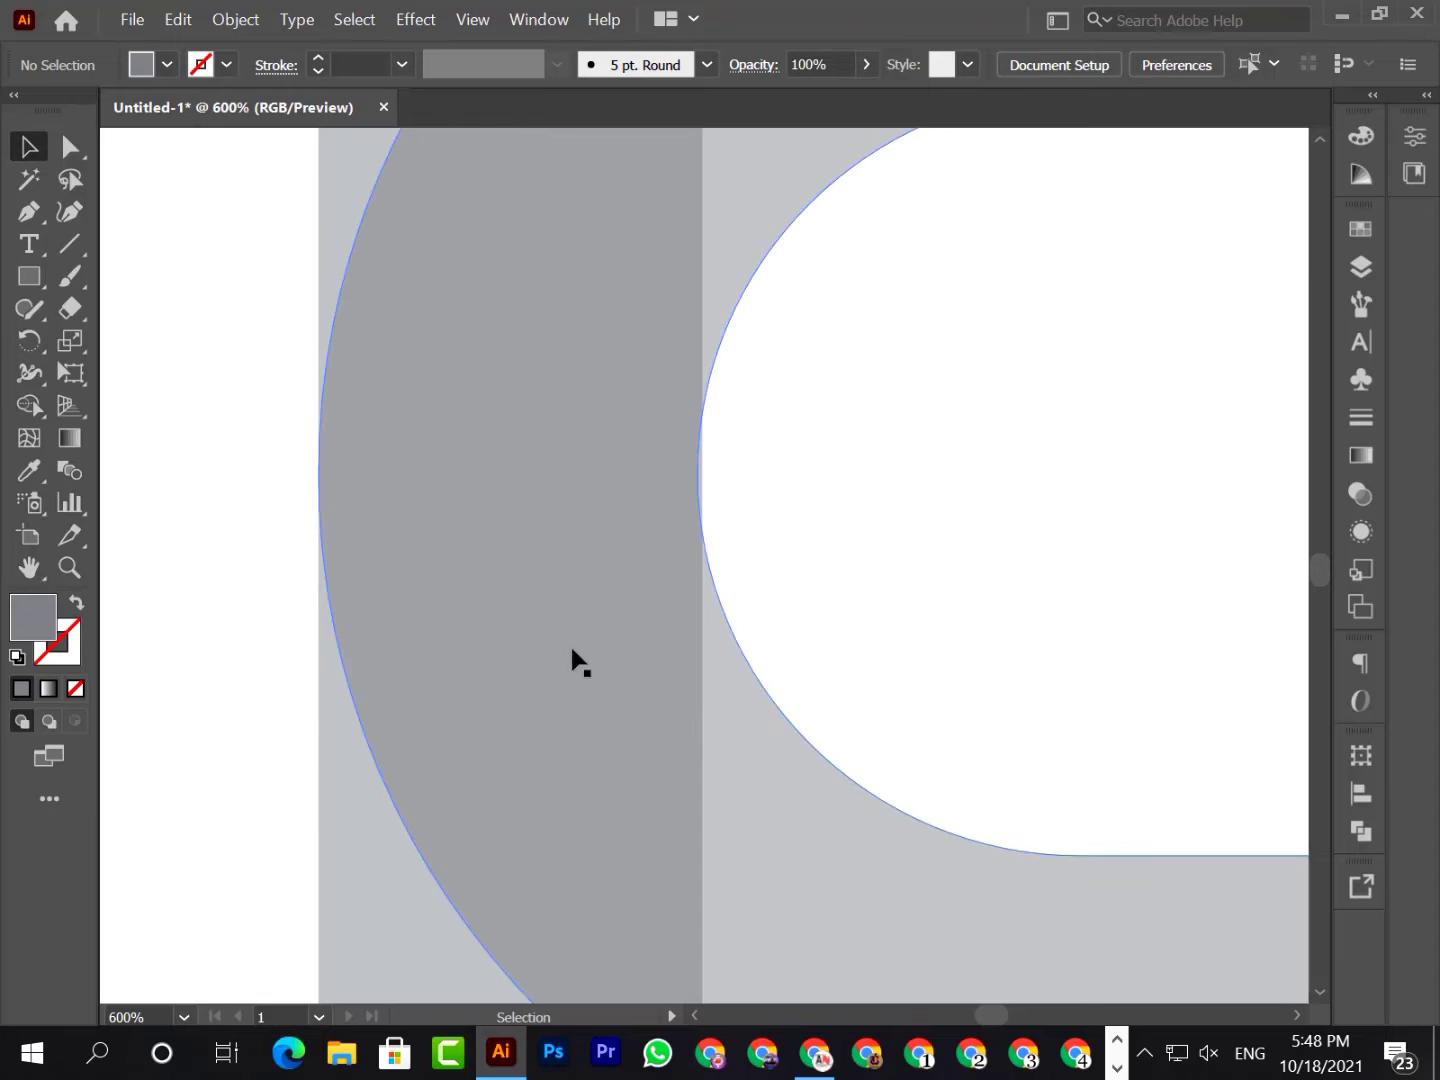
click(184, 1017)
click(270, 991)
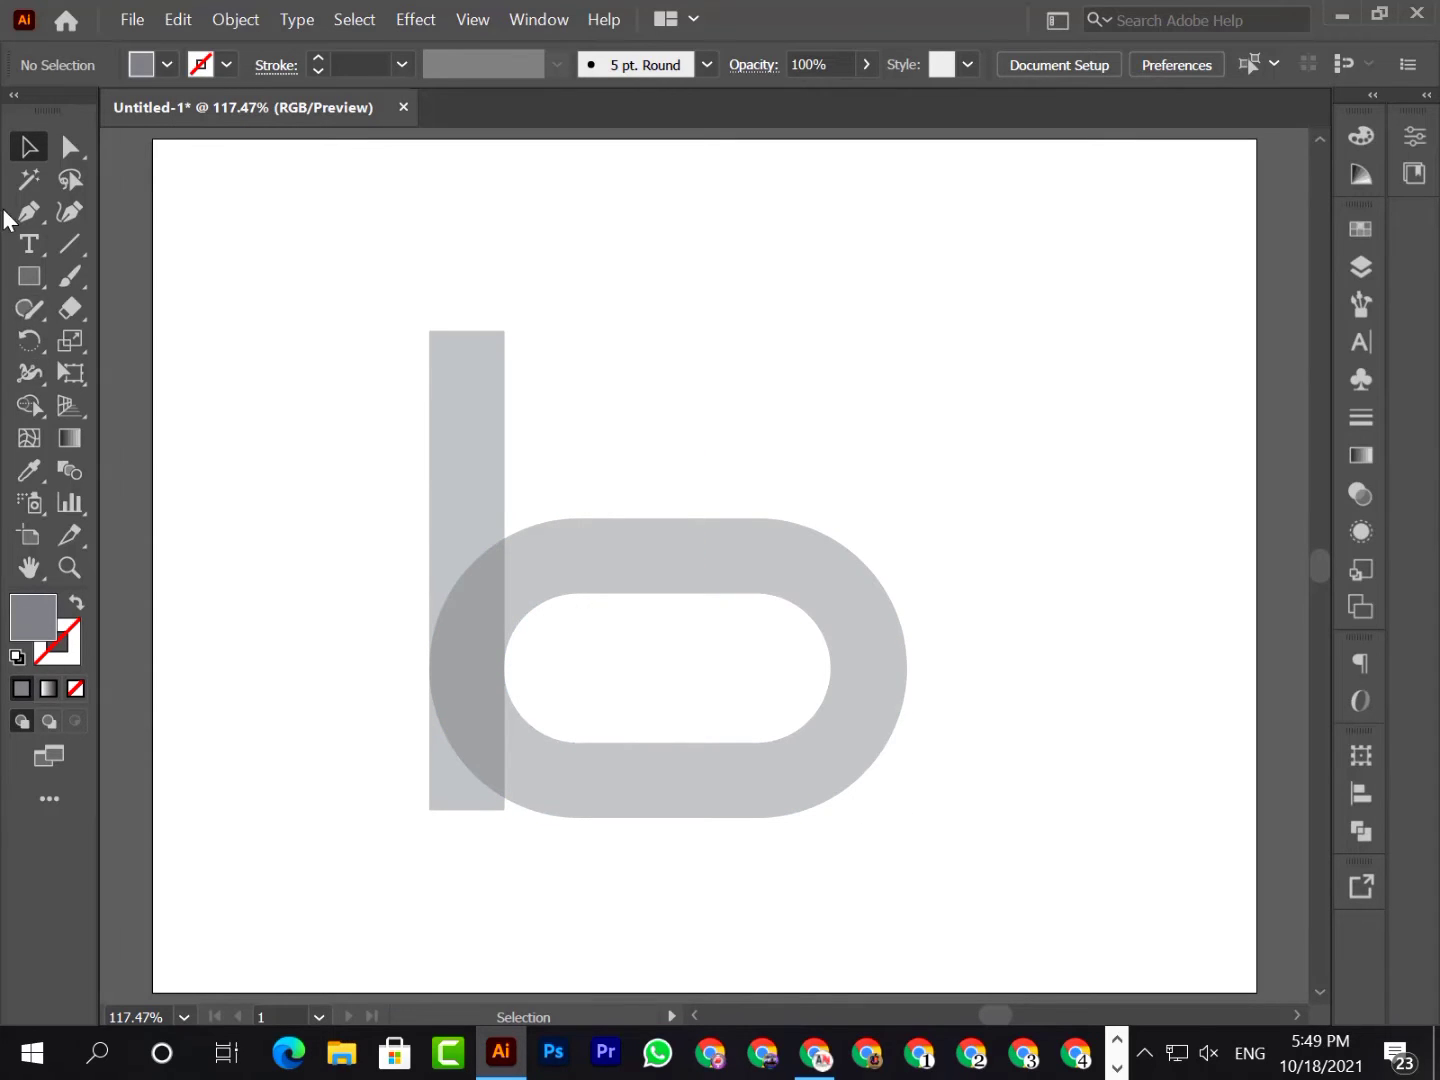
Draw a narrow rectangle across the pill's lower-left part beside the bar and use Shape Builder to cut that gap out
click(23, 275)
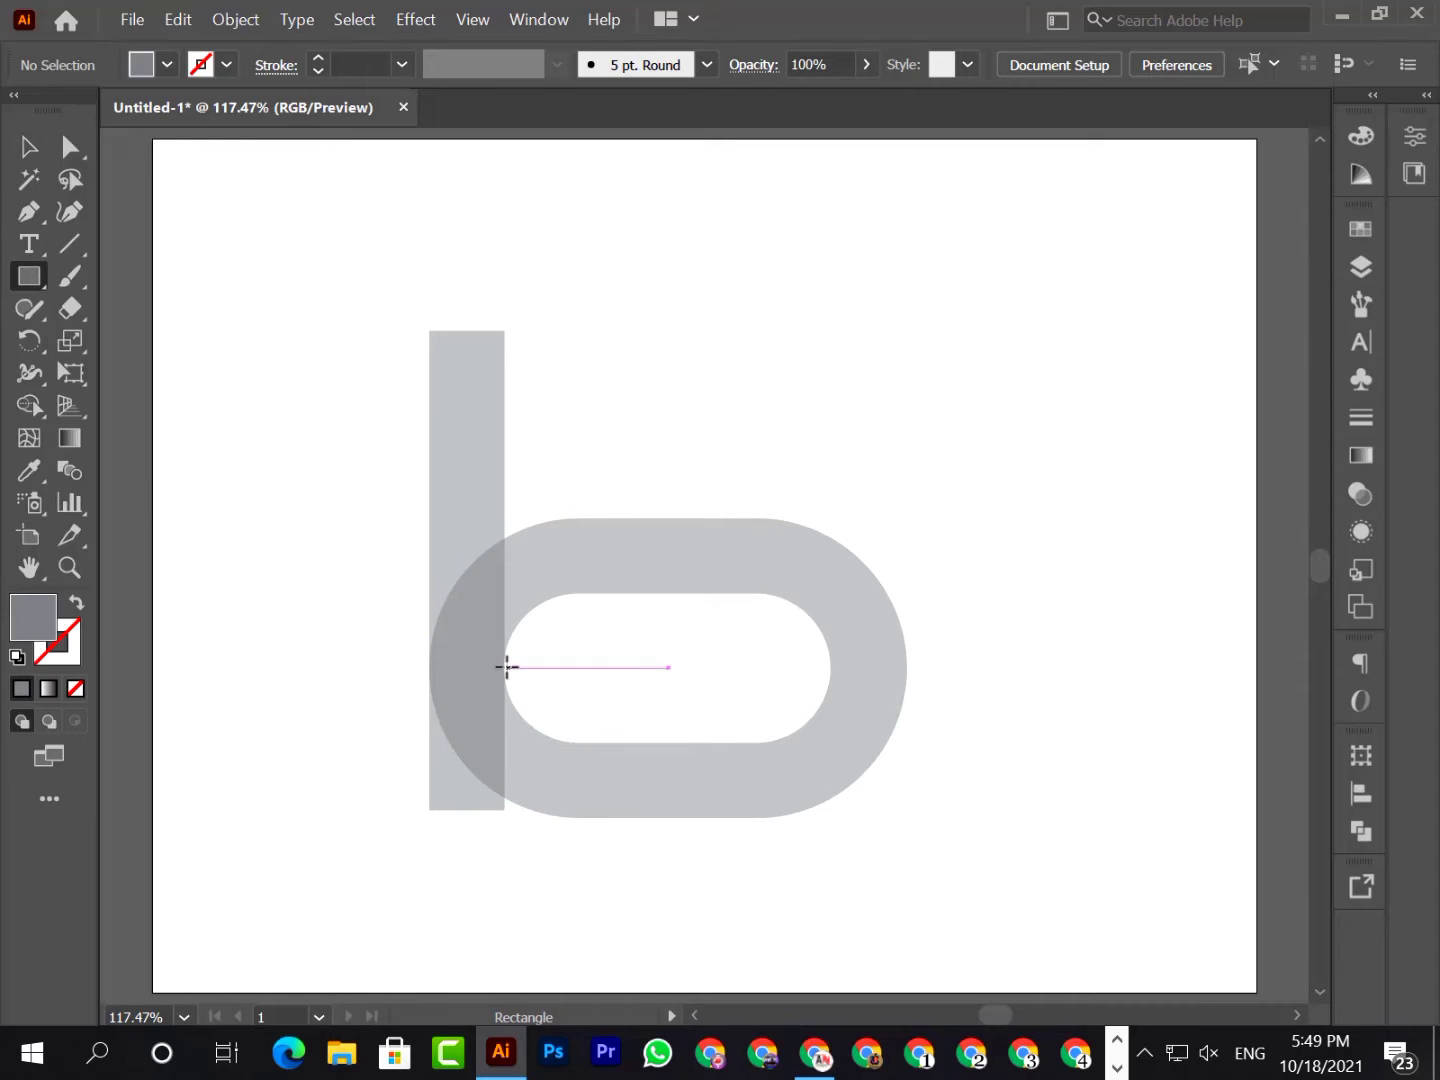
drag(505, 669, 564, 876)
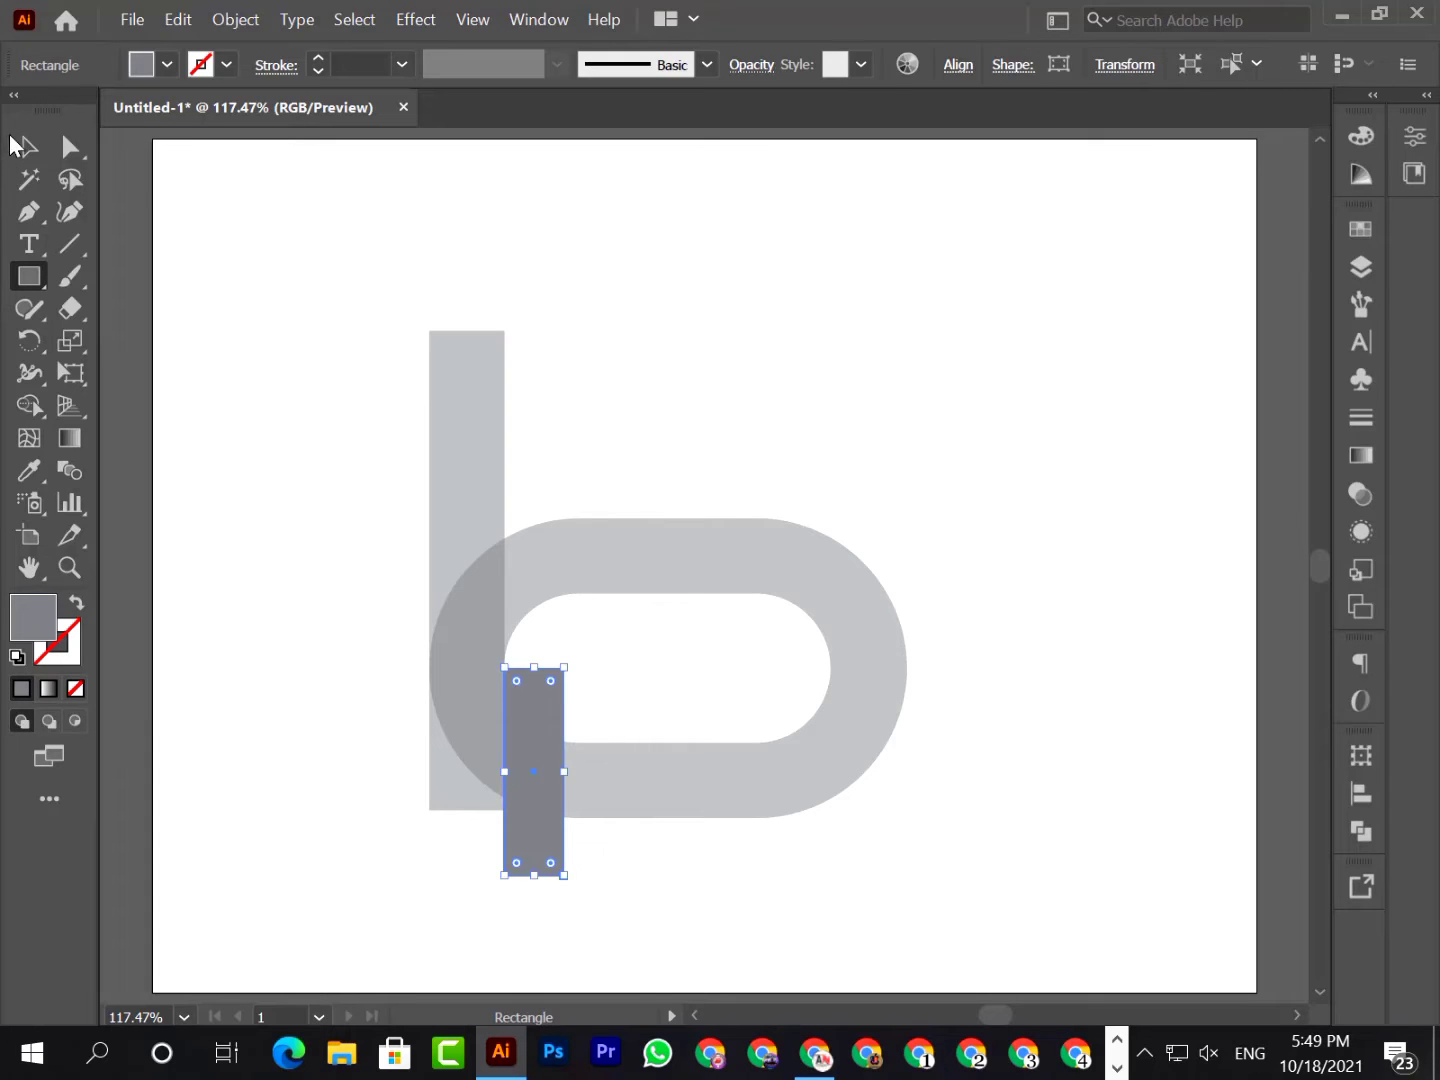
click(28, 149)
shift+click(571, 772)
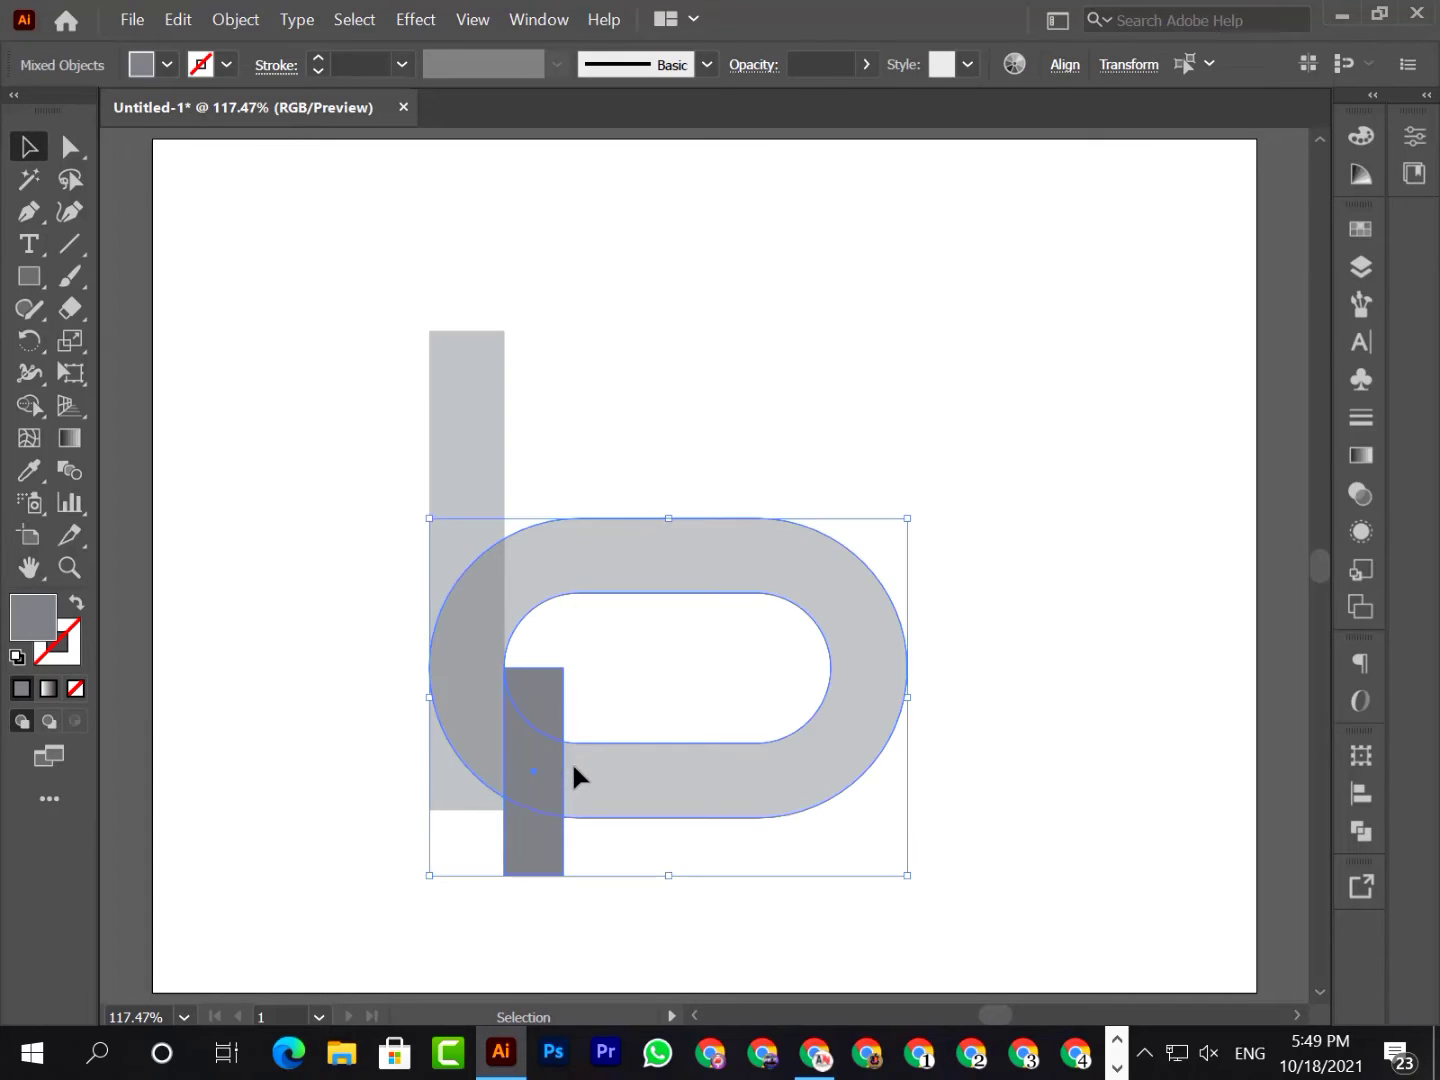
click(29, 406)
mouse_move(630, 662)
mouse_down()
mouse_move(563, 671)
mouse_move(539, 705)
mouse_move(534, 893)
mouse_up()
key(v)
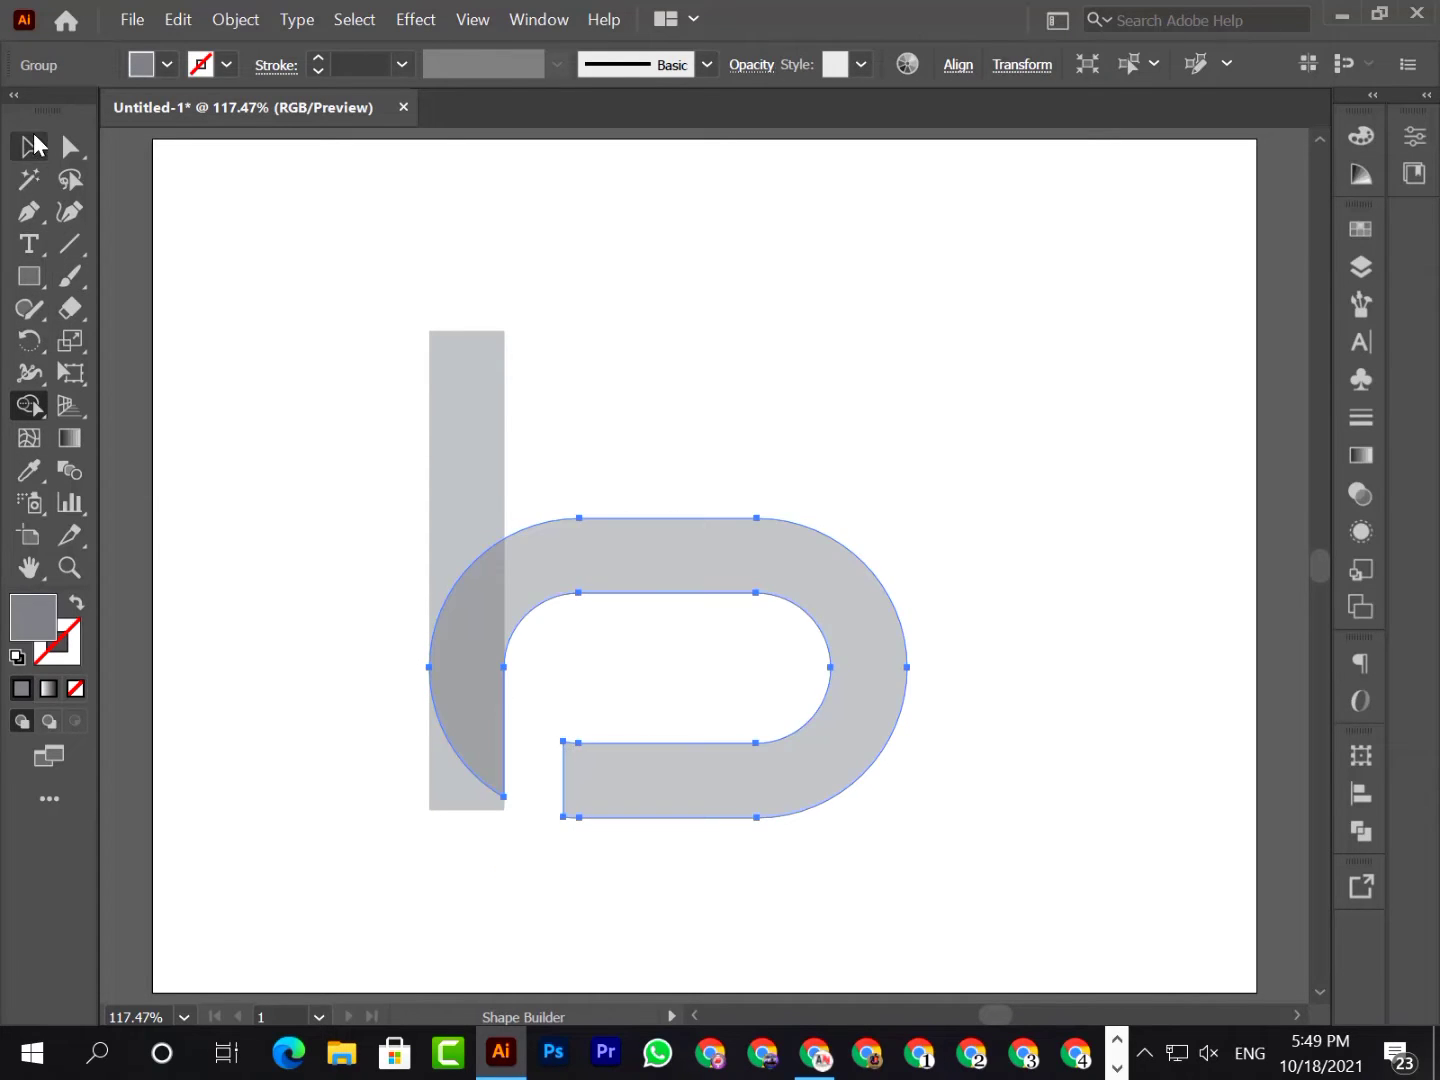
click(668, 890)
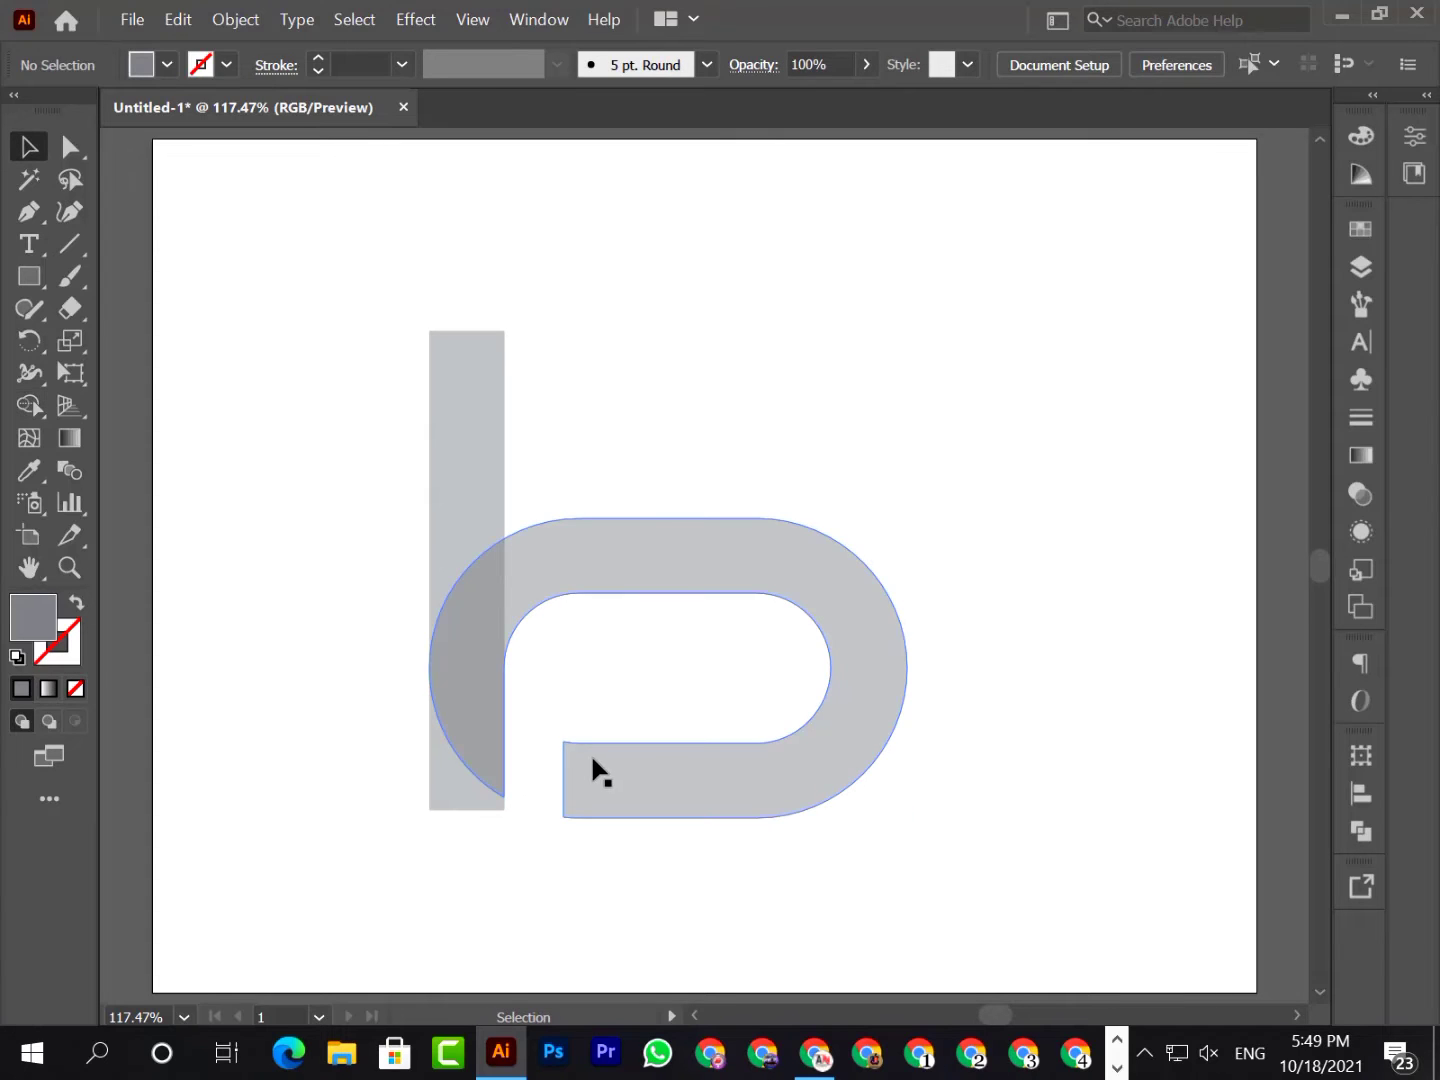
Delete the surplus anchor point beside the upper corner of the lower arm's cut end, then deselect the shape
click(591, 759)
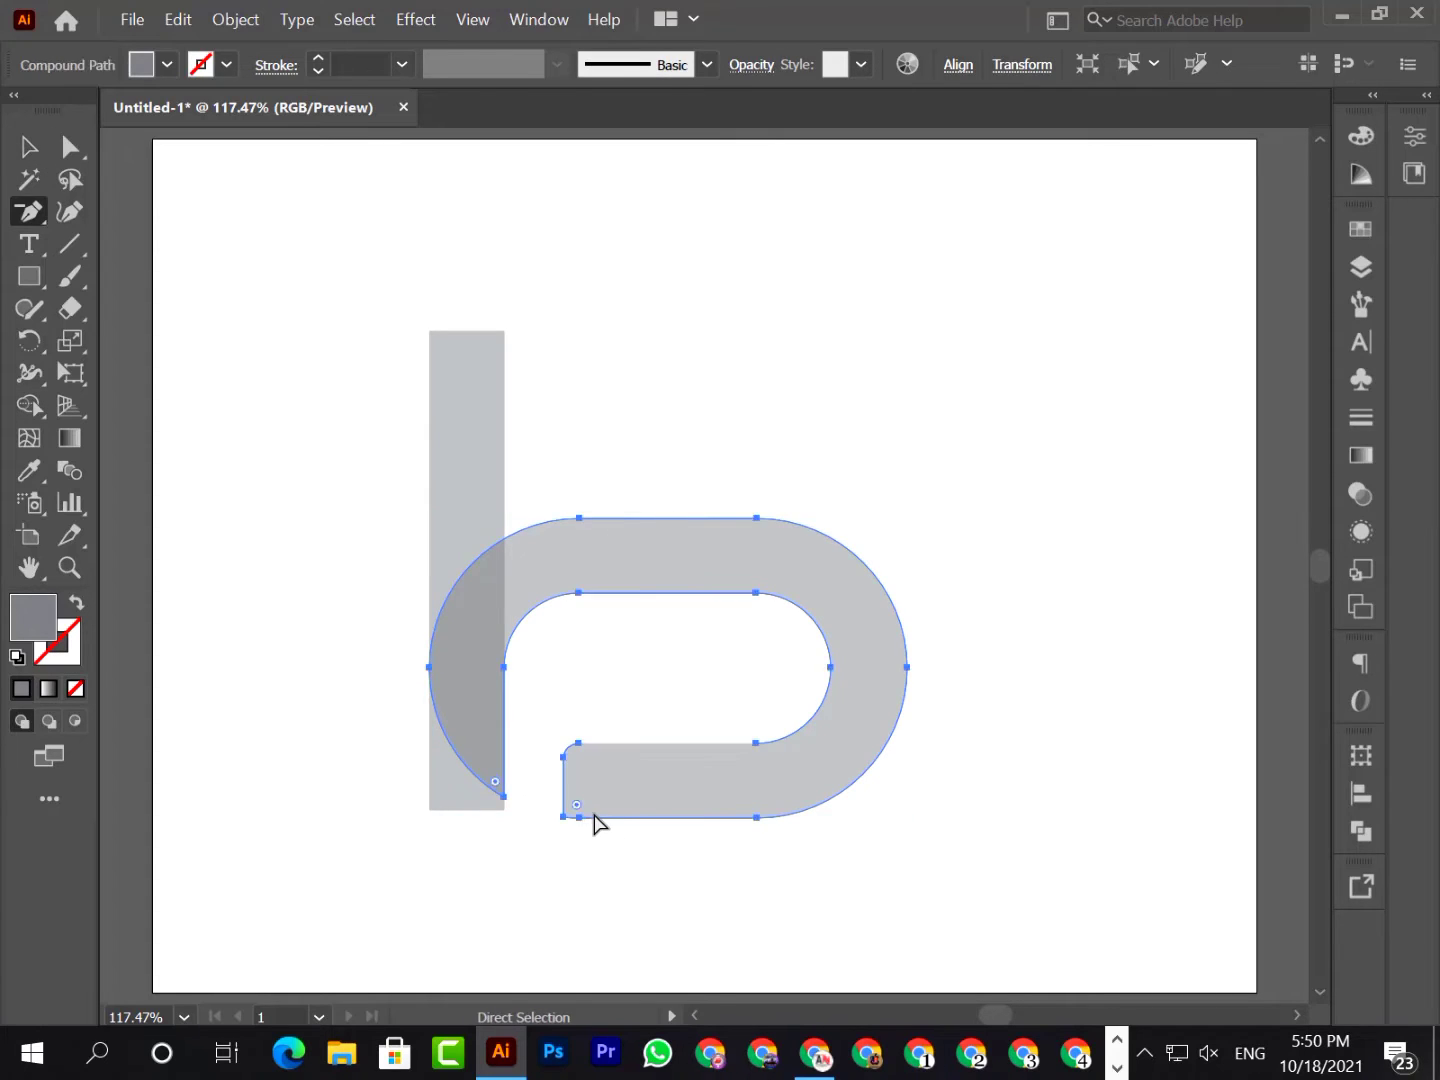
key(ctrl+z)
key(ctrl+z)
key(ctrl+z)
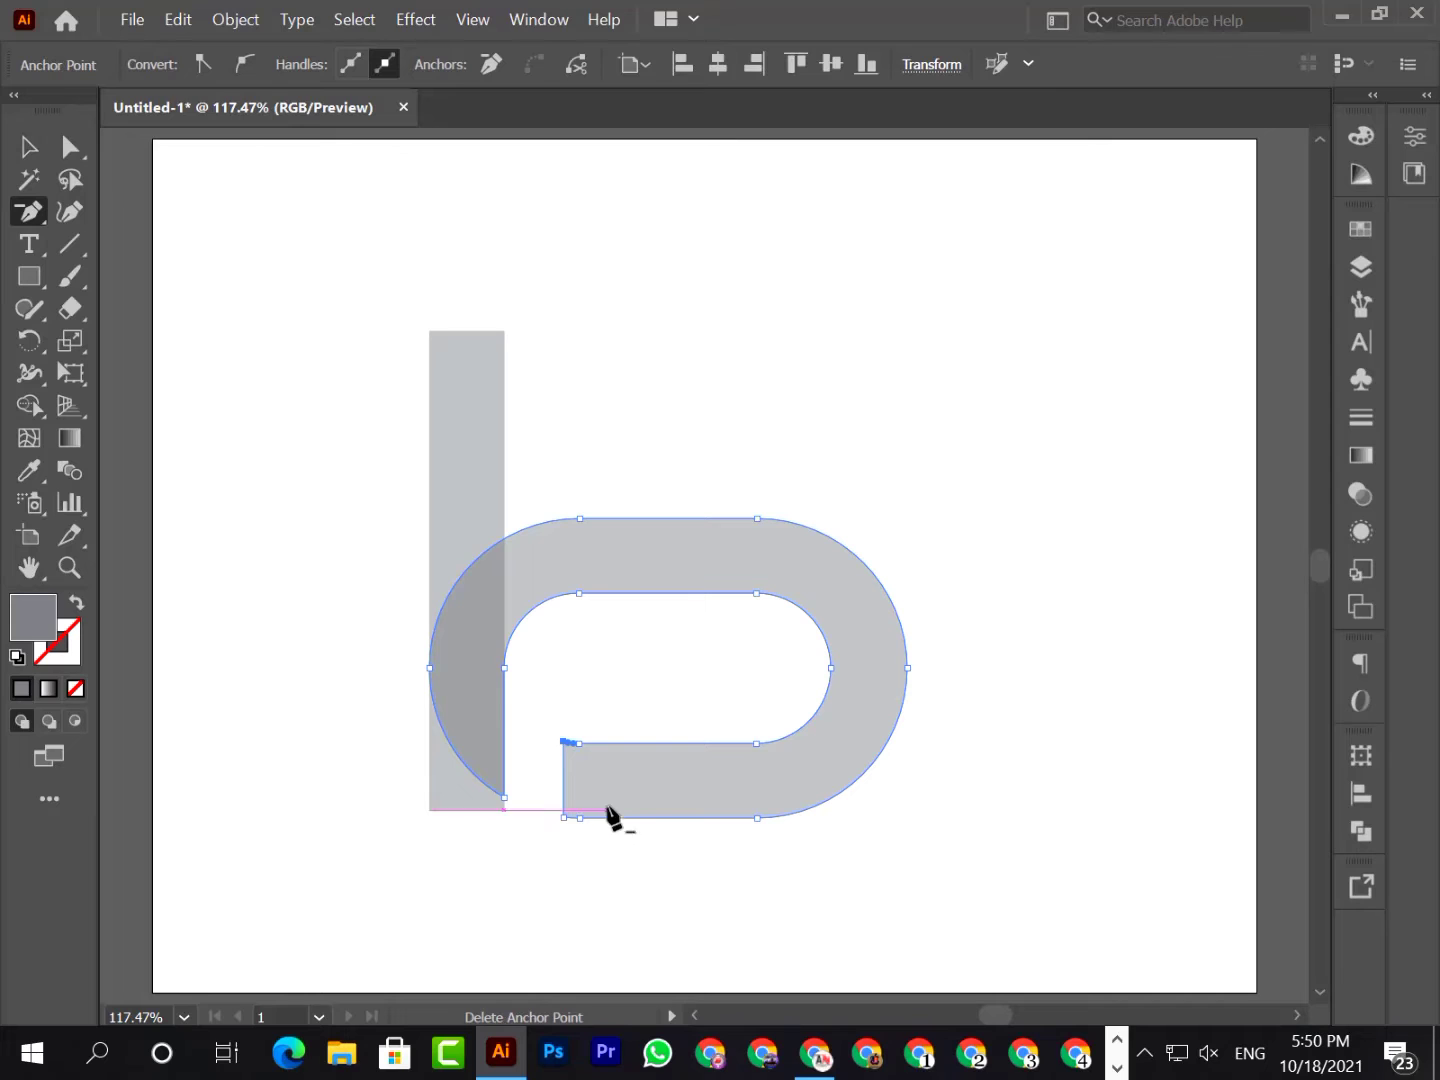
click(574, 745)
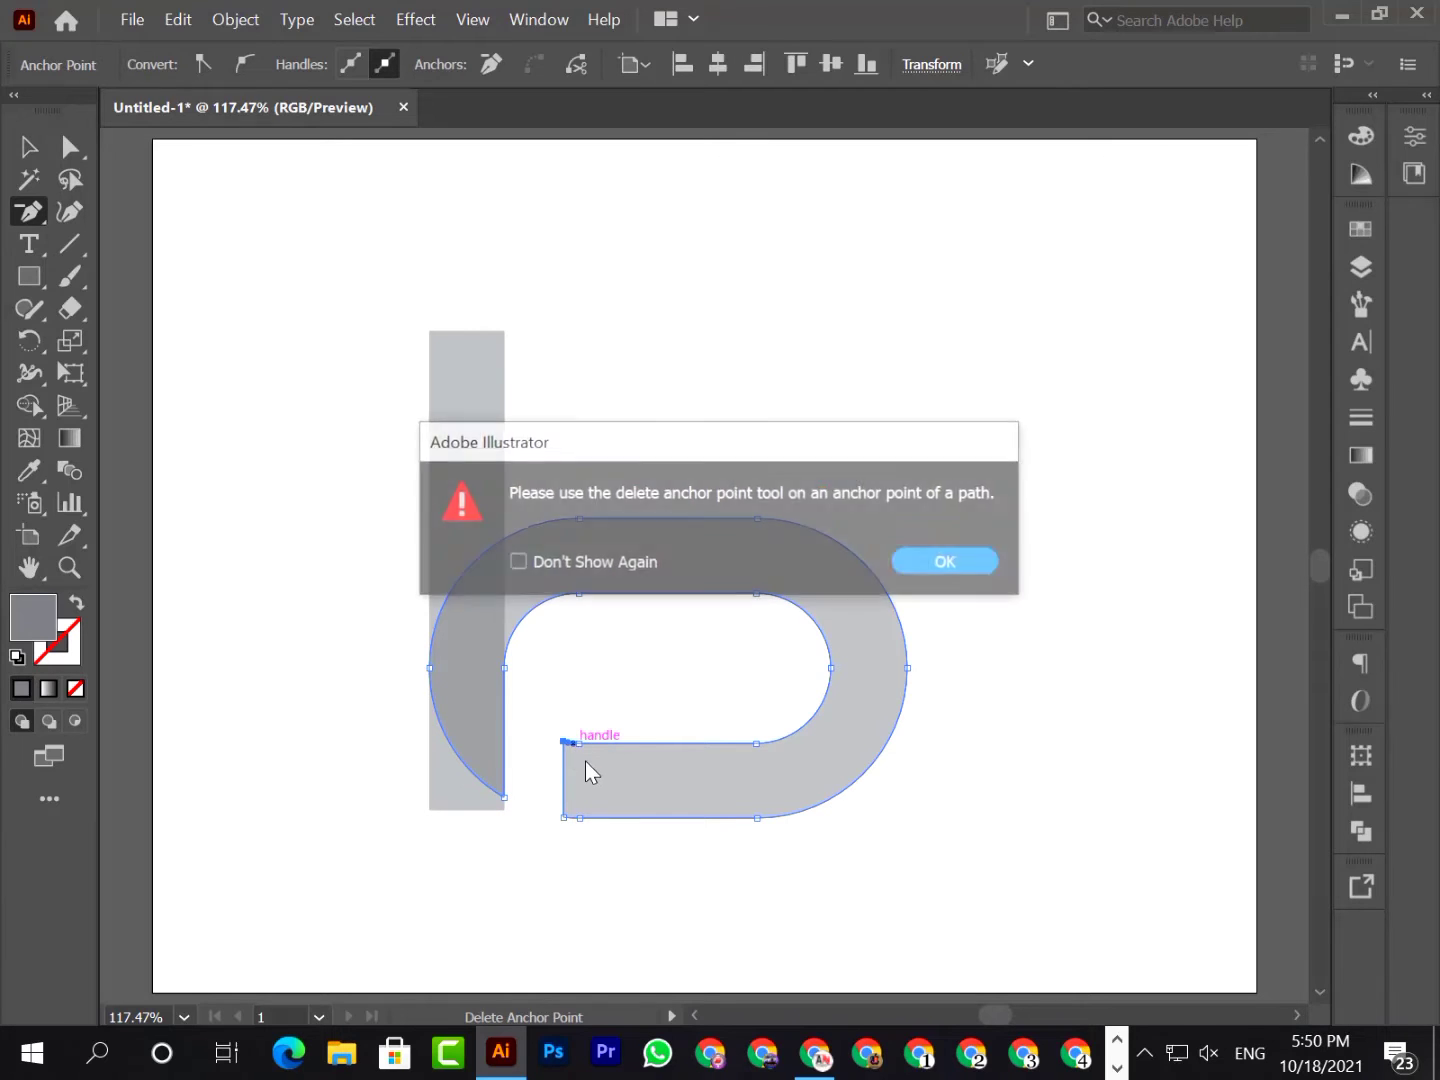
click(960, 570)
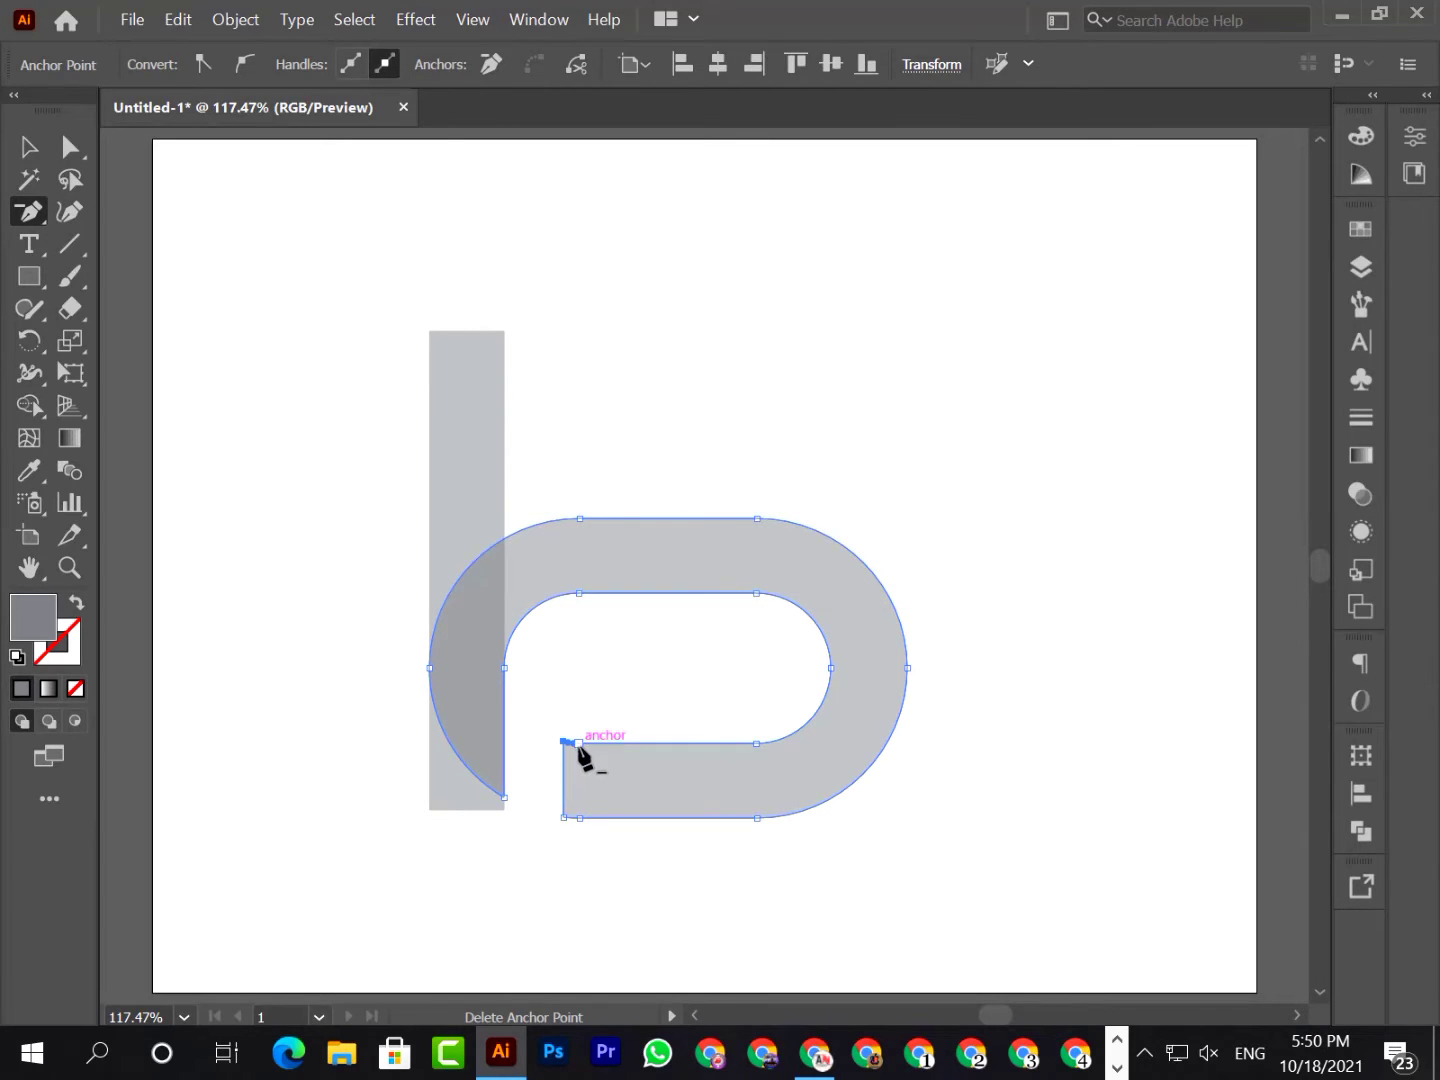
click(567, 742)
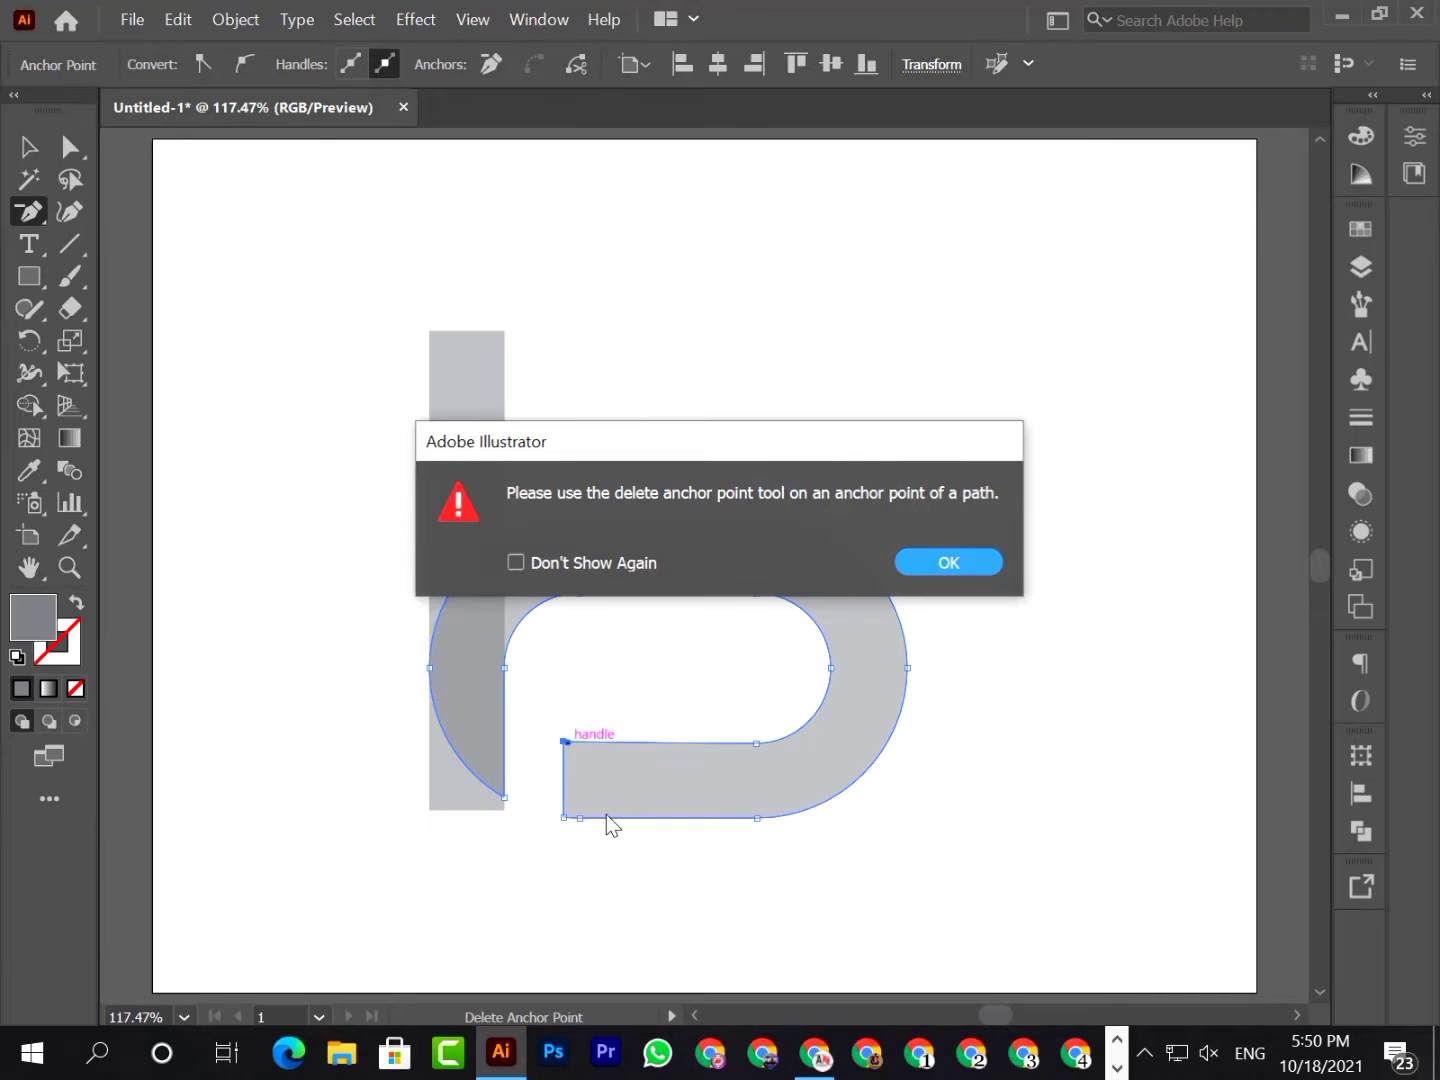
click(941, 564)
click(26, 149)
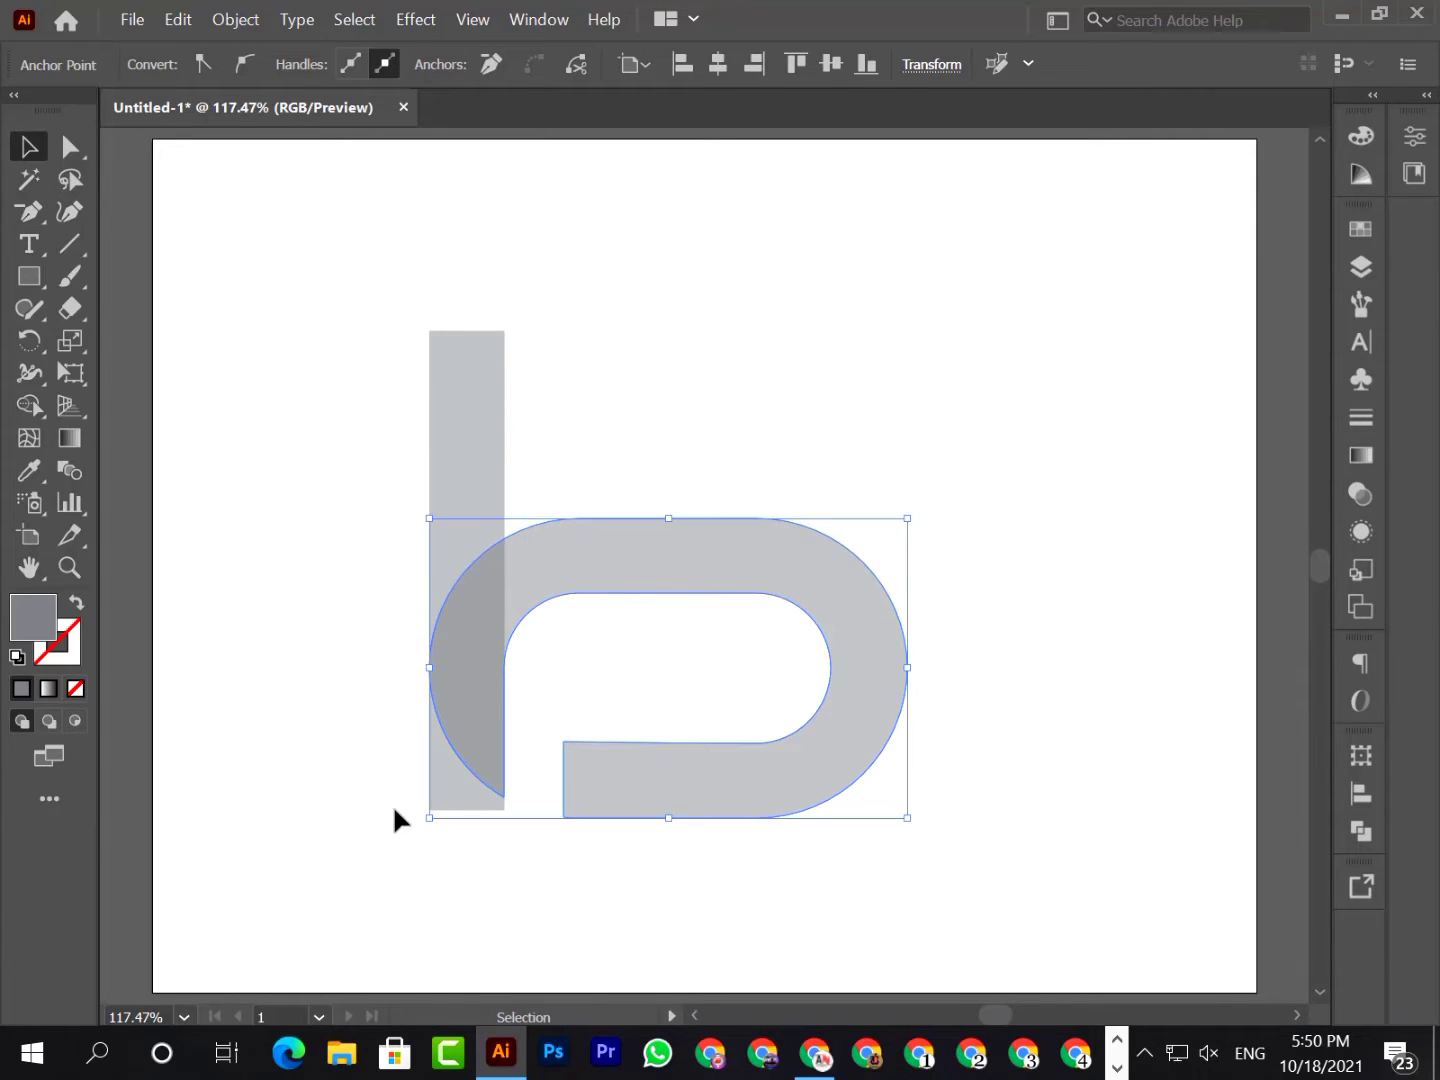
click(393, 806)
Round the upper corner of the lower arm's cut end to a 0.7433 in radius
click(69, 151)
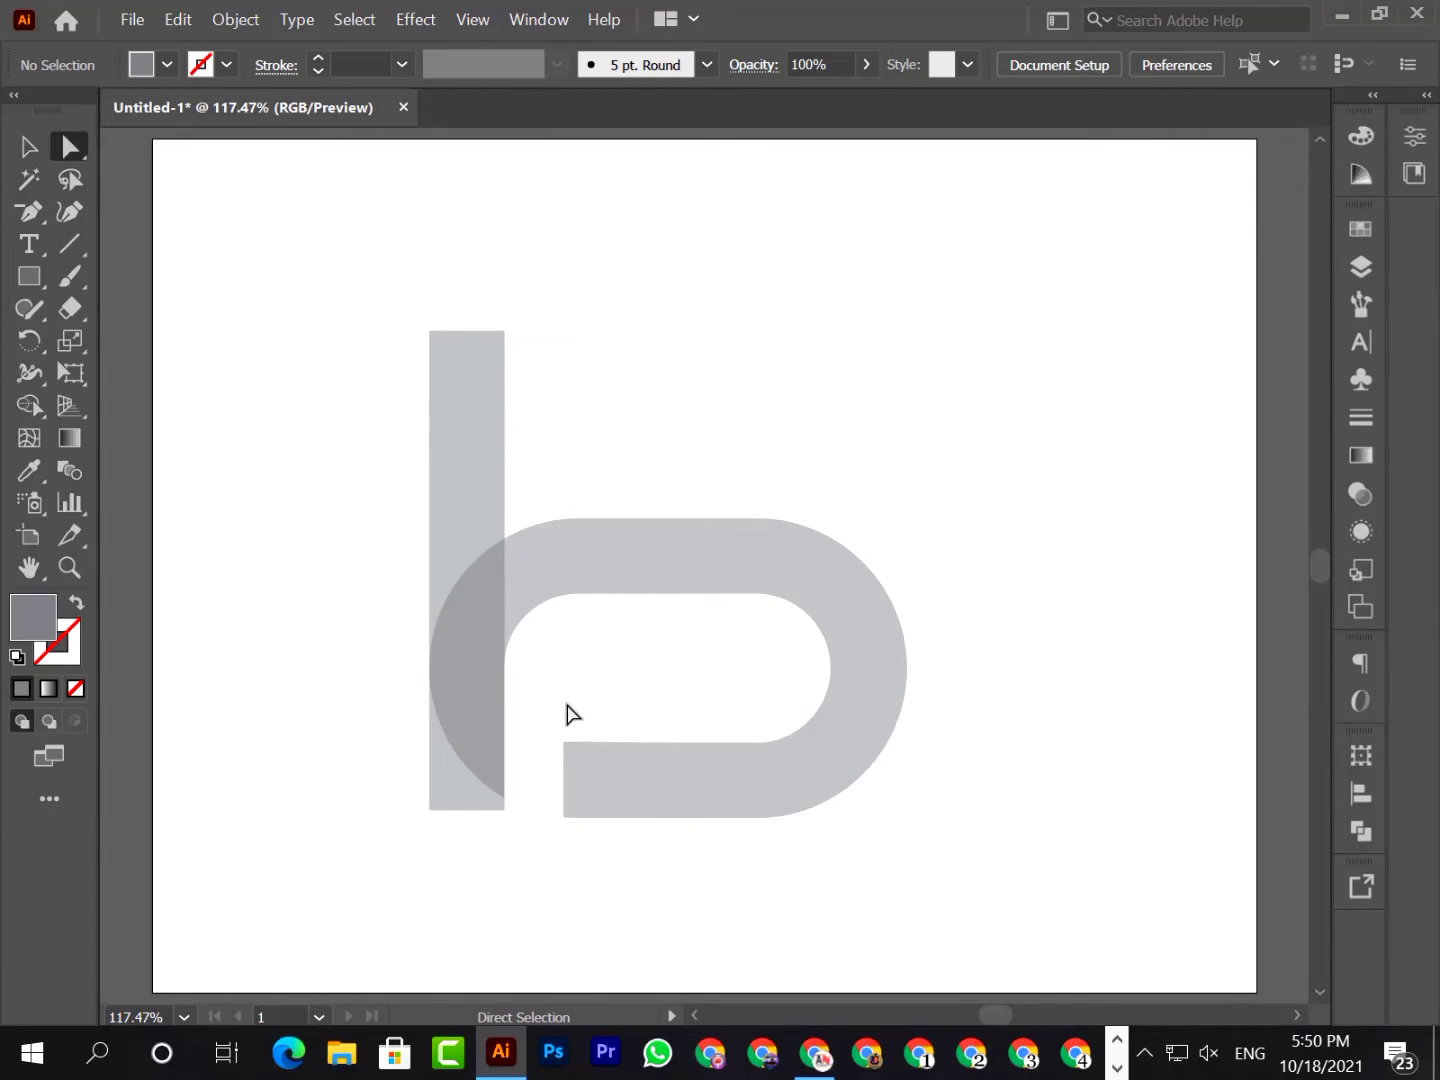
click(566, 745)
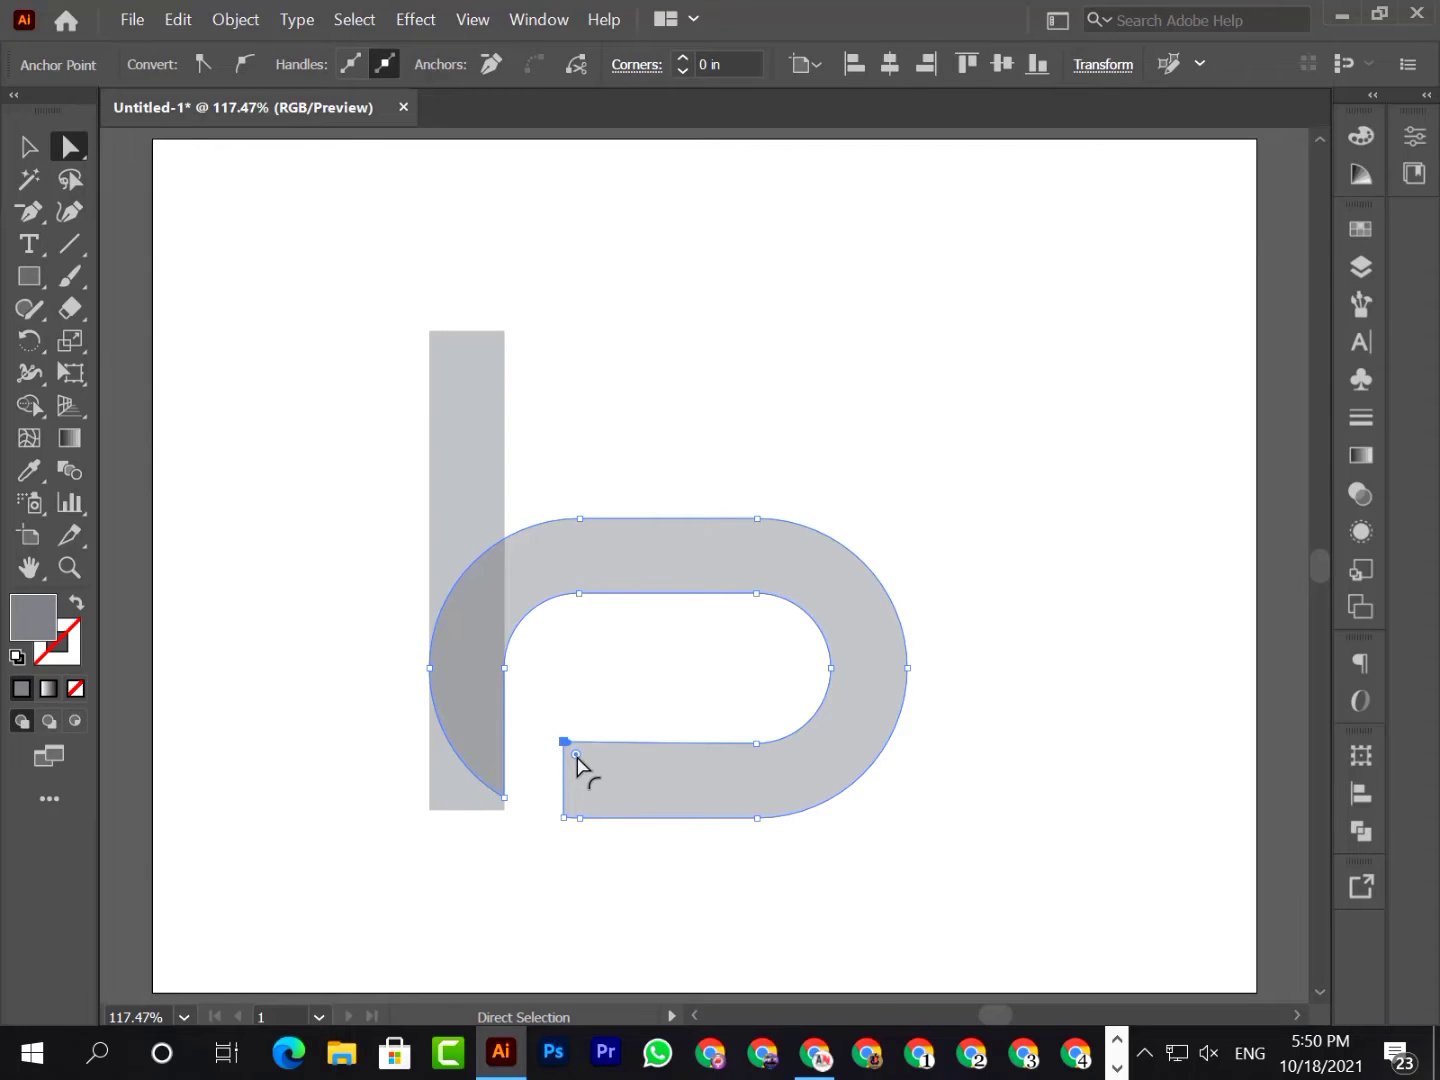
drag(577, 757, 672, 829)
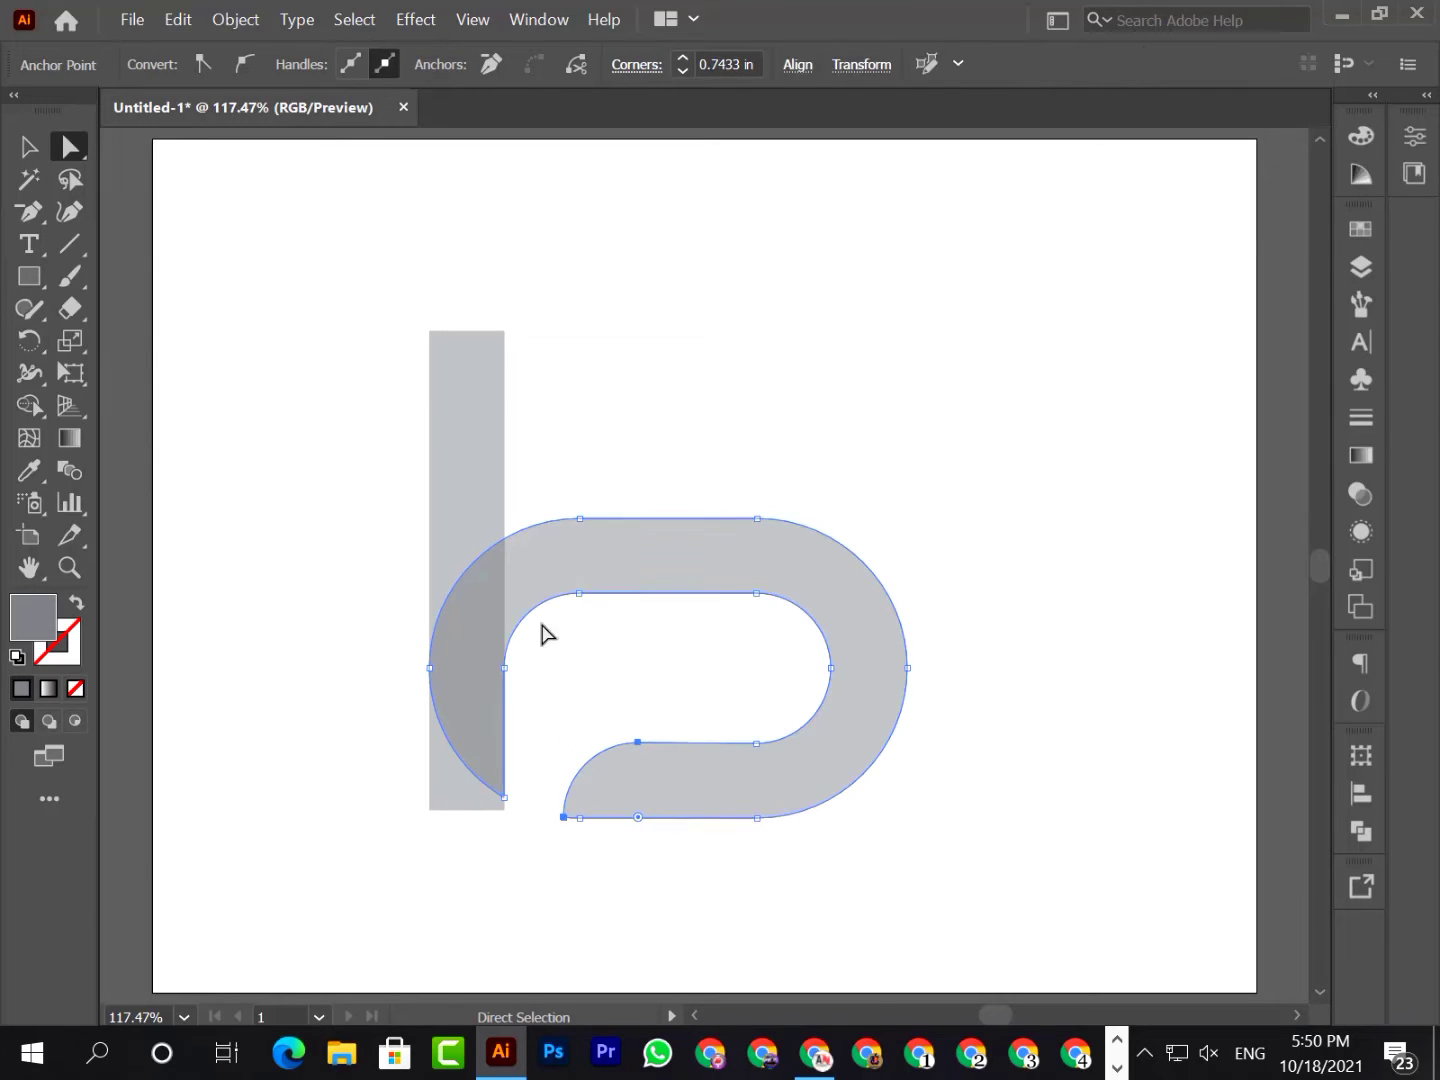
click(28, 148)
click(757, 895)
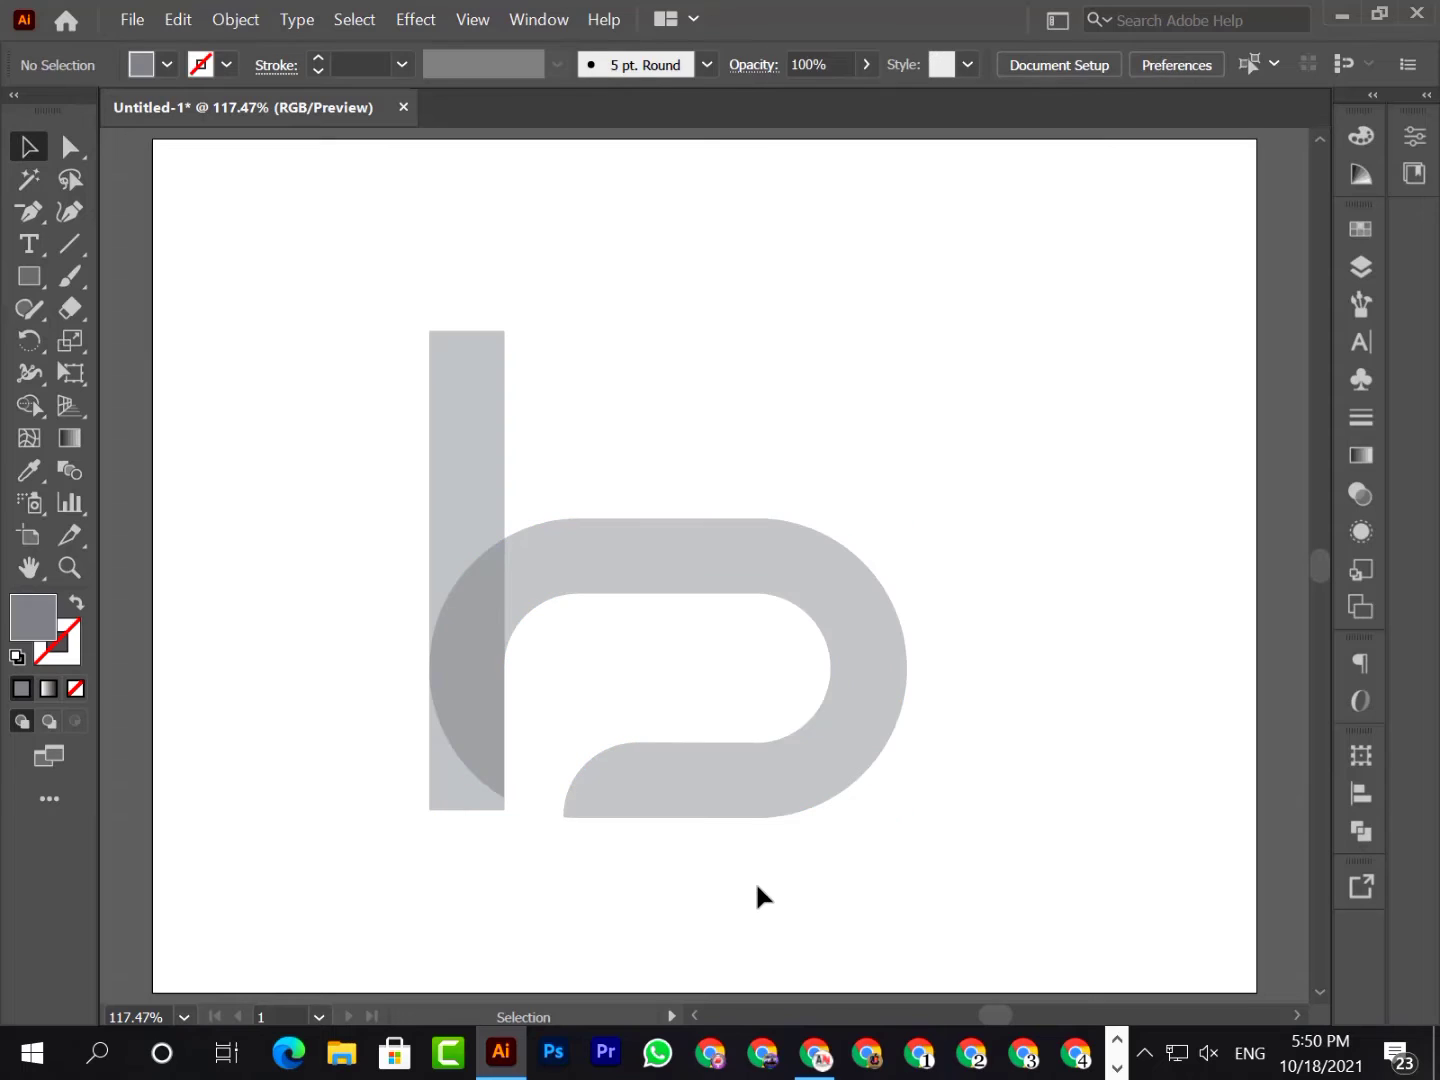
Reflect the open pill shape across the horizontal axis as a copy
click(687, 810)
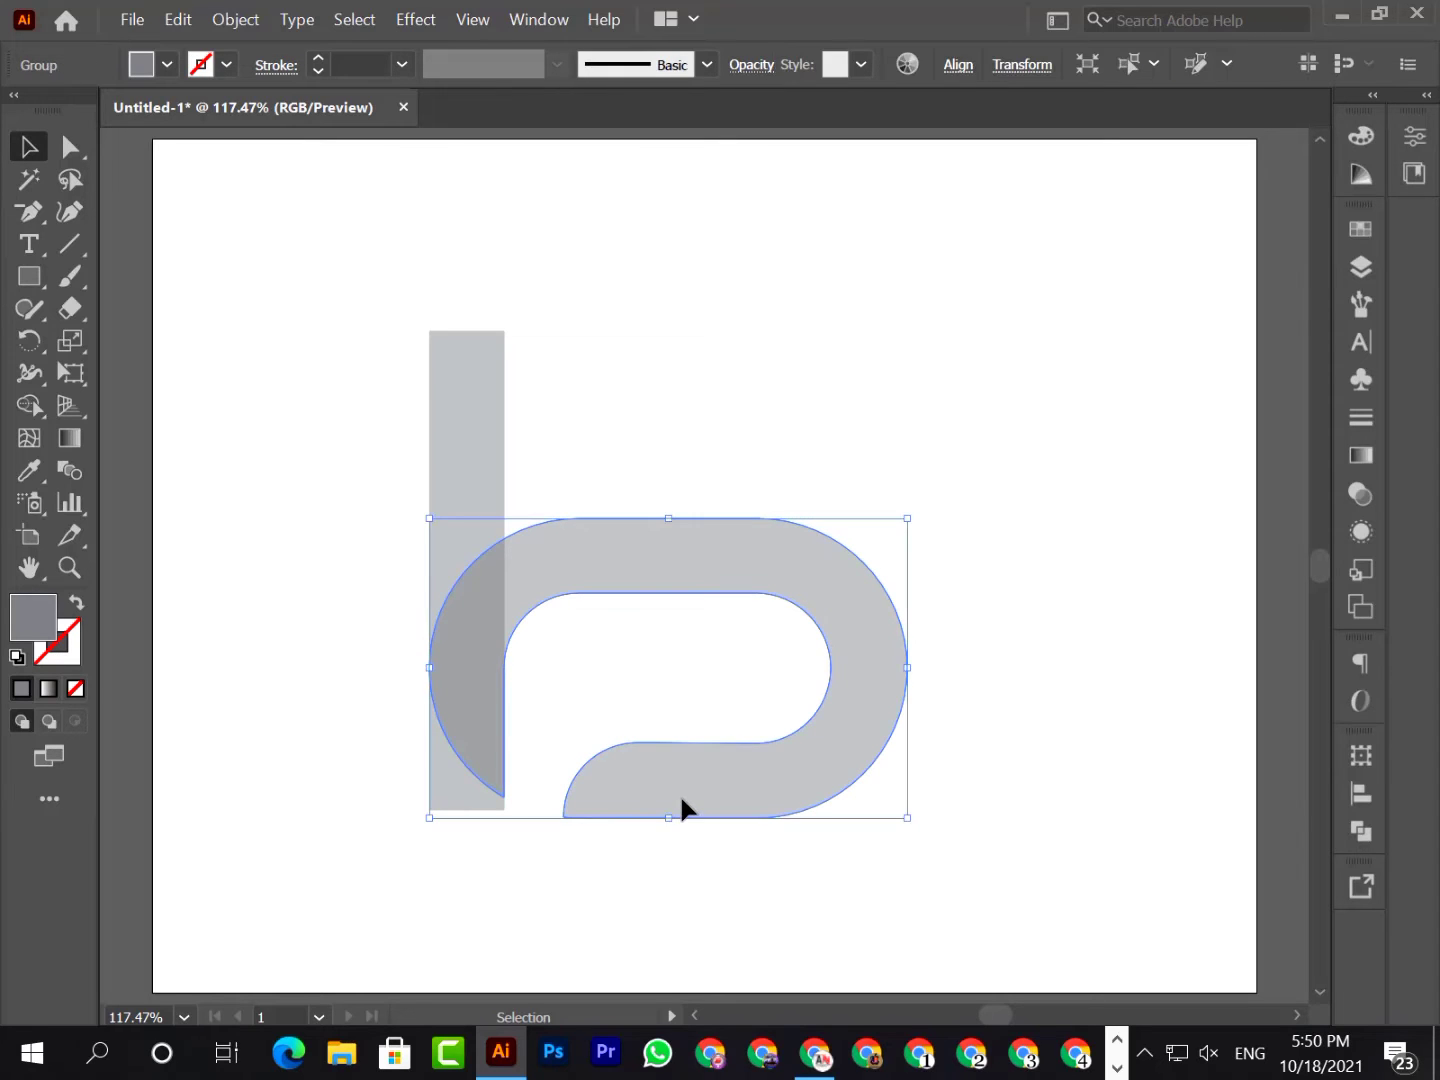
right_click(682, 799)
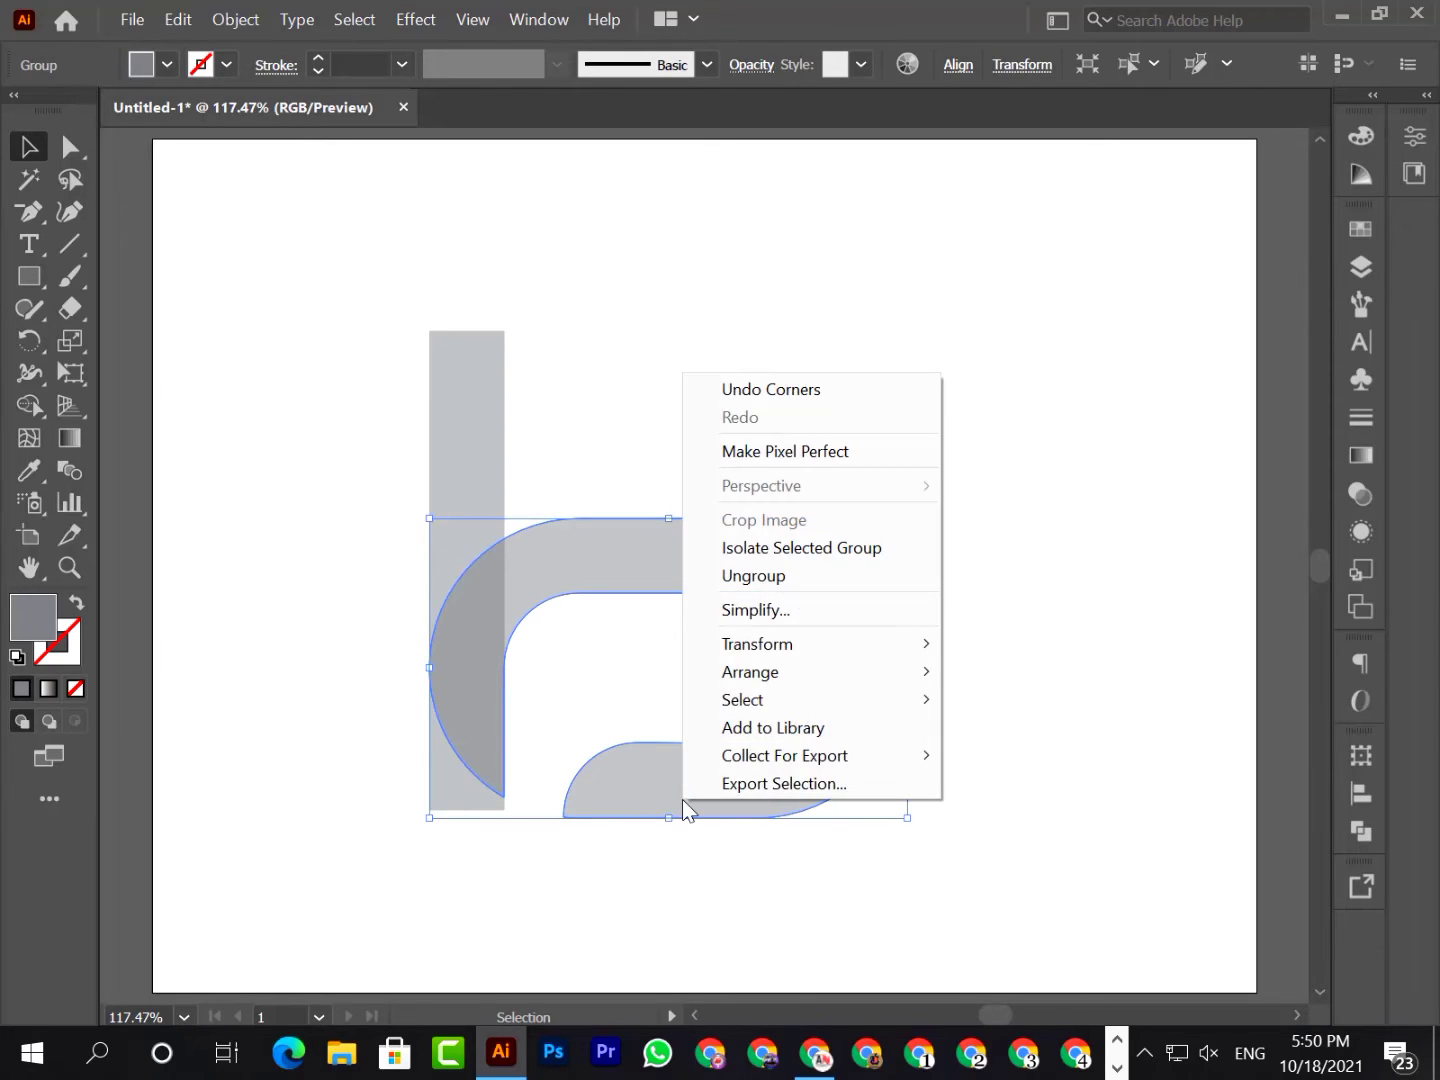
mouse_move(787, 649)
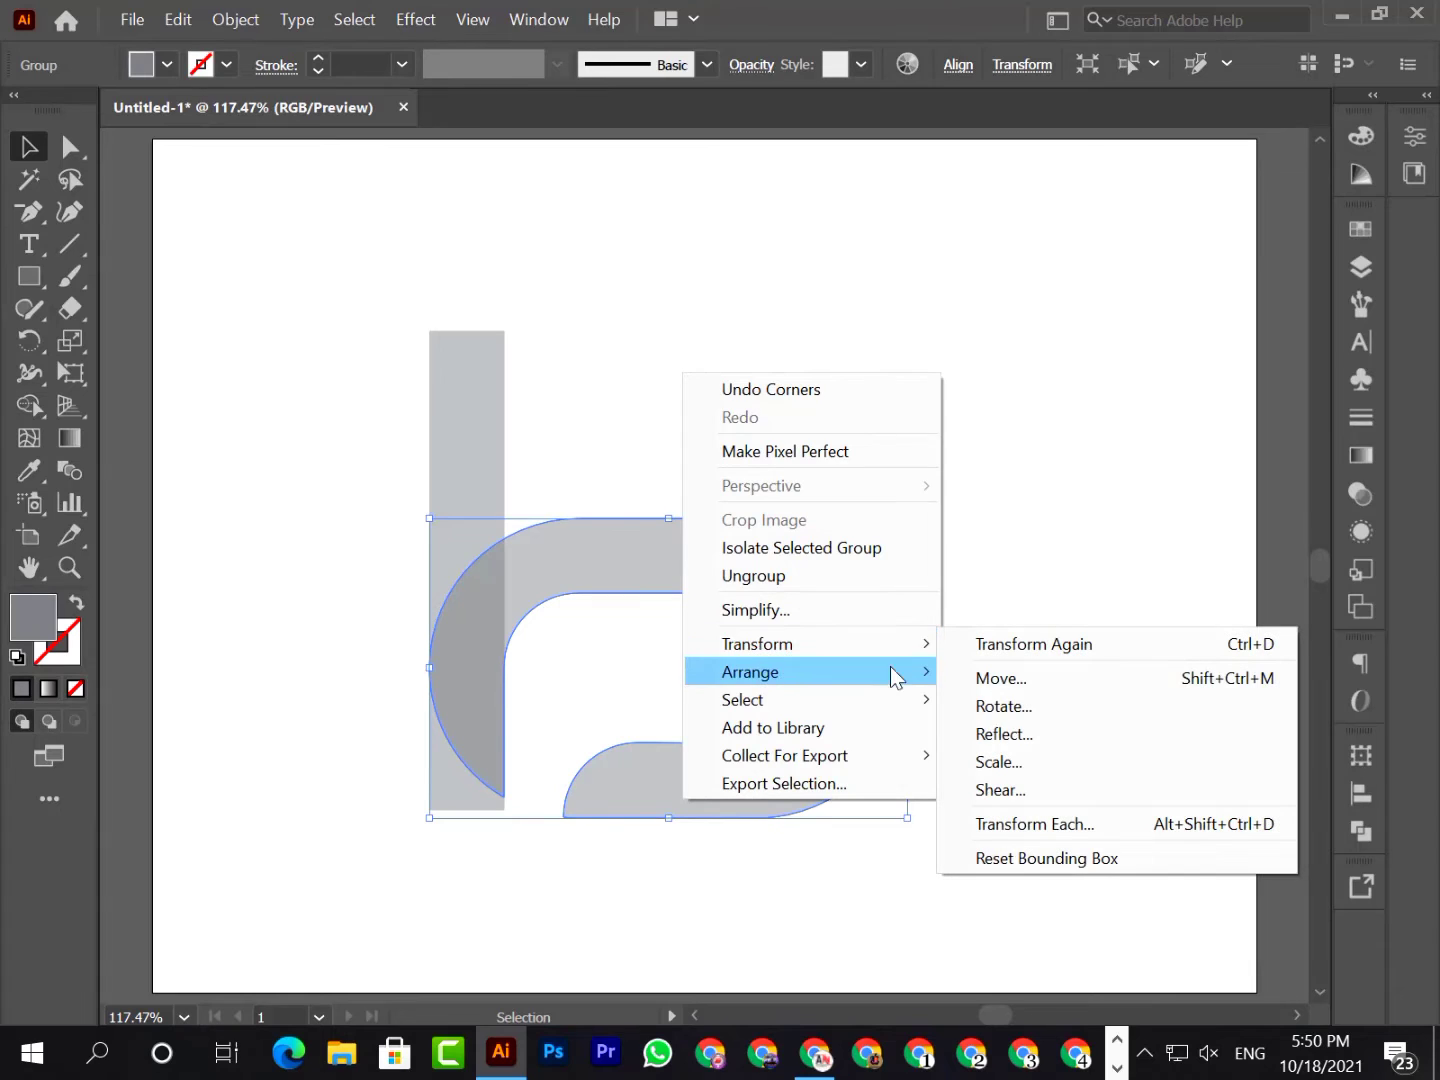
click(1041, 734)
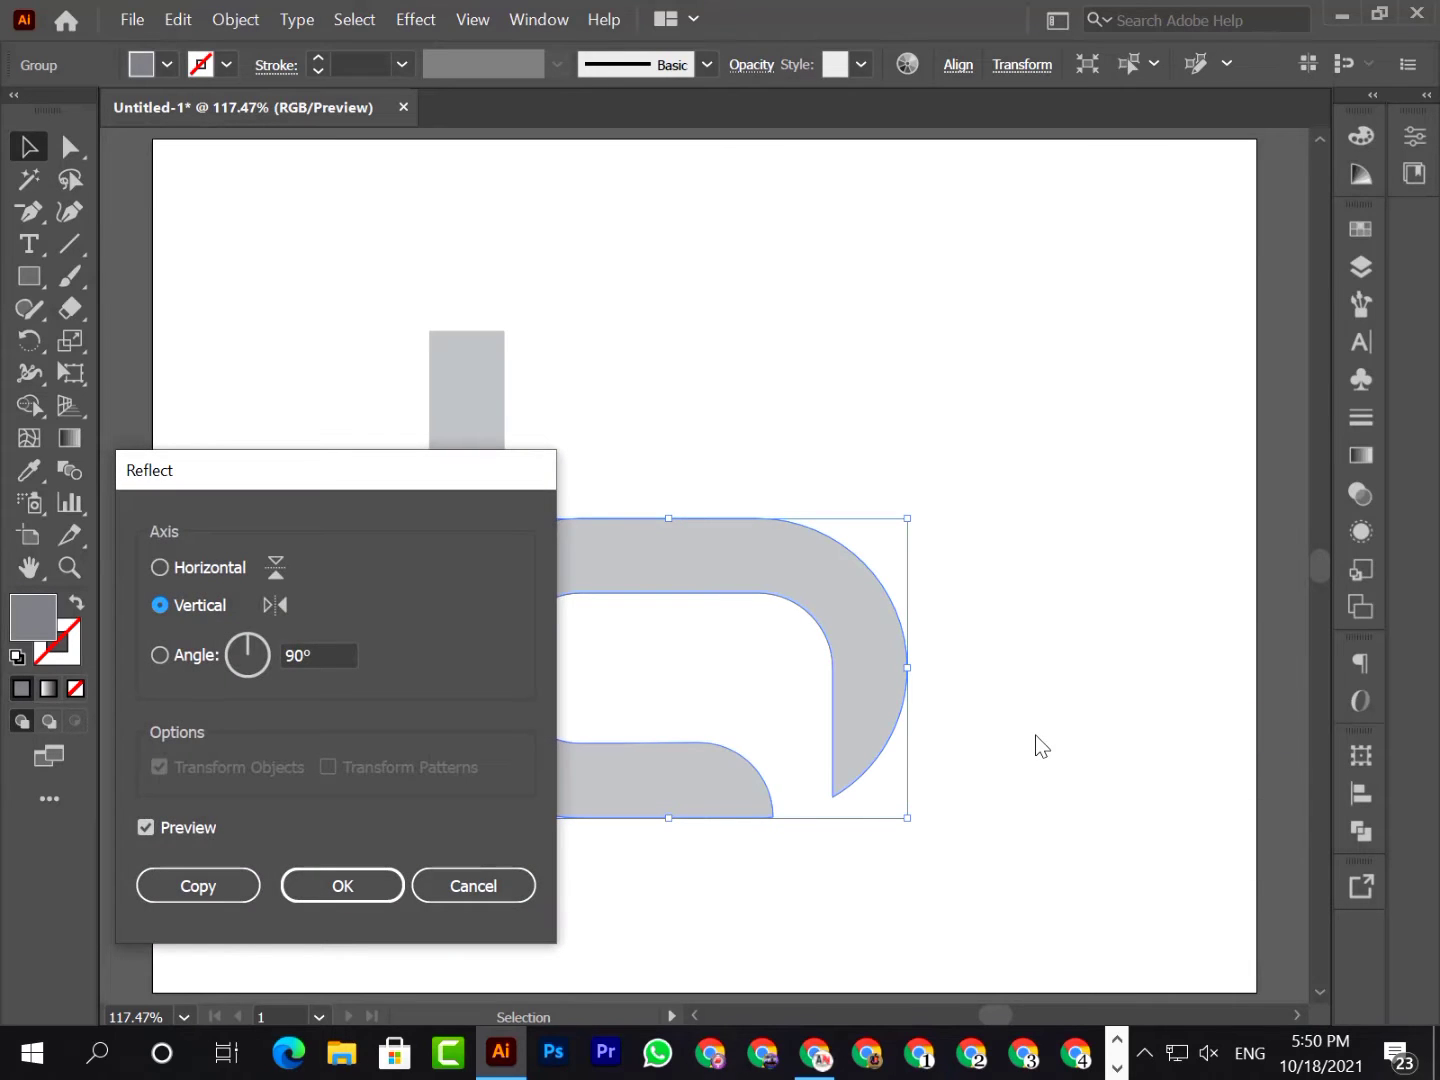
click(279, 561)
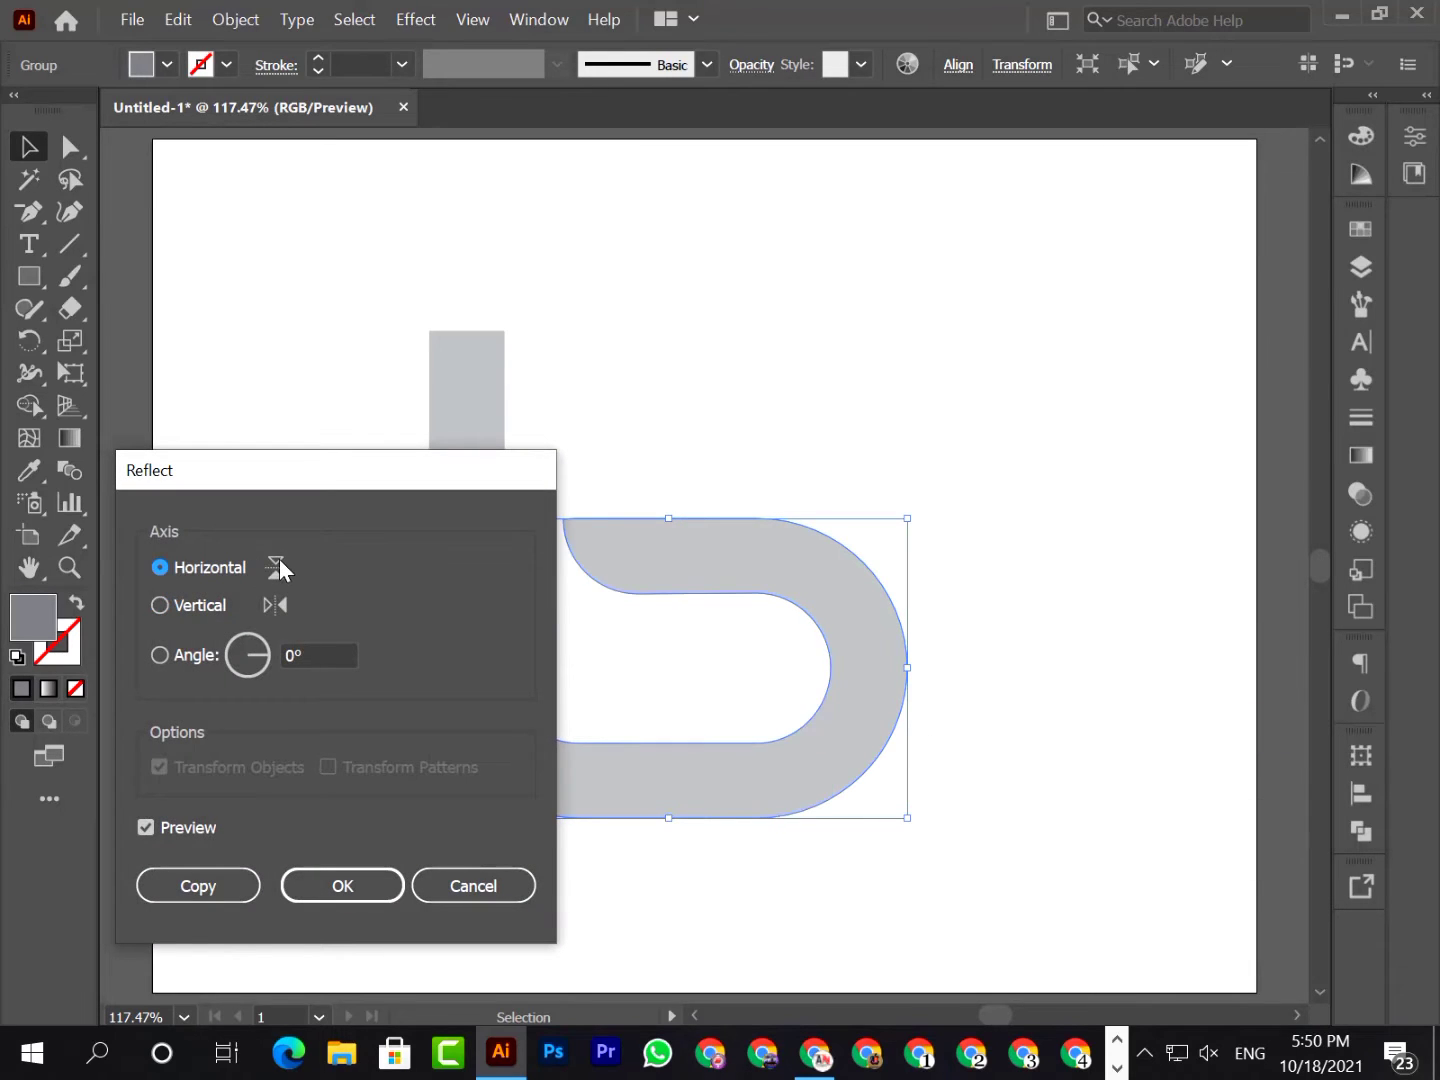
click(228, 888)
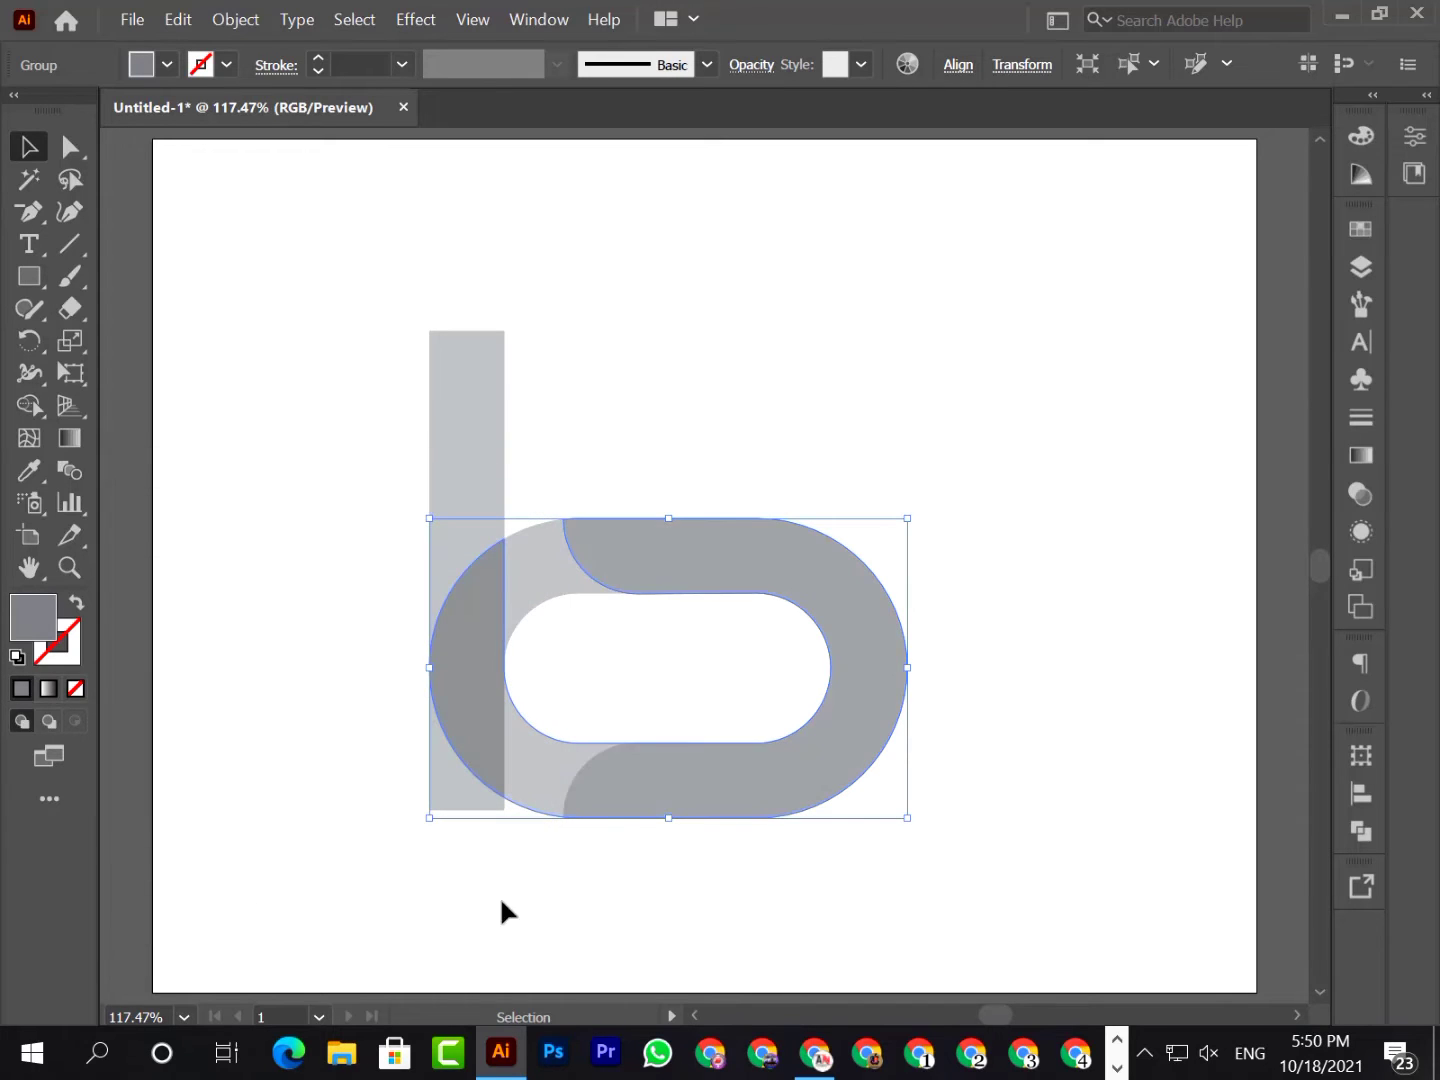
Move the reflected copy straight up until its lower arm overlaps the original's upper arm, and deselect it
drag(629, 785, 625, 566)
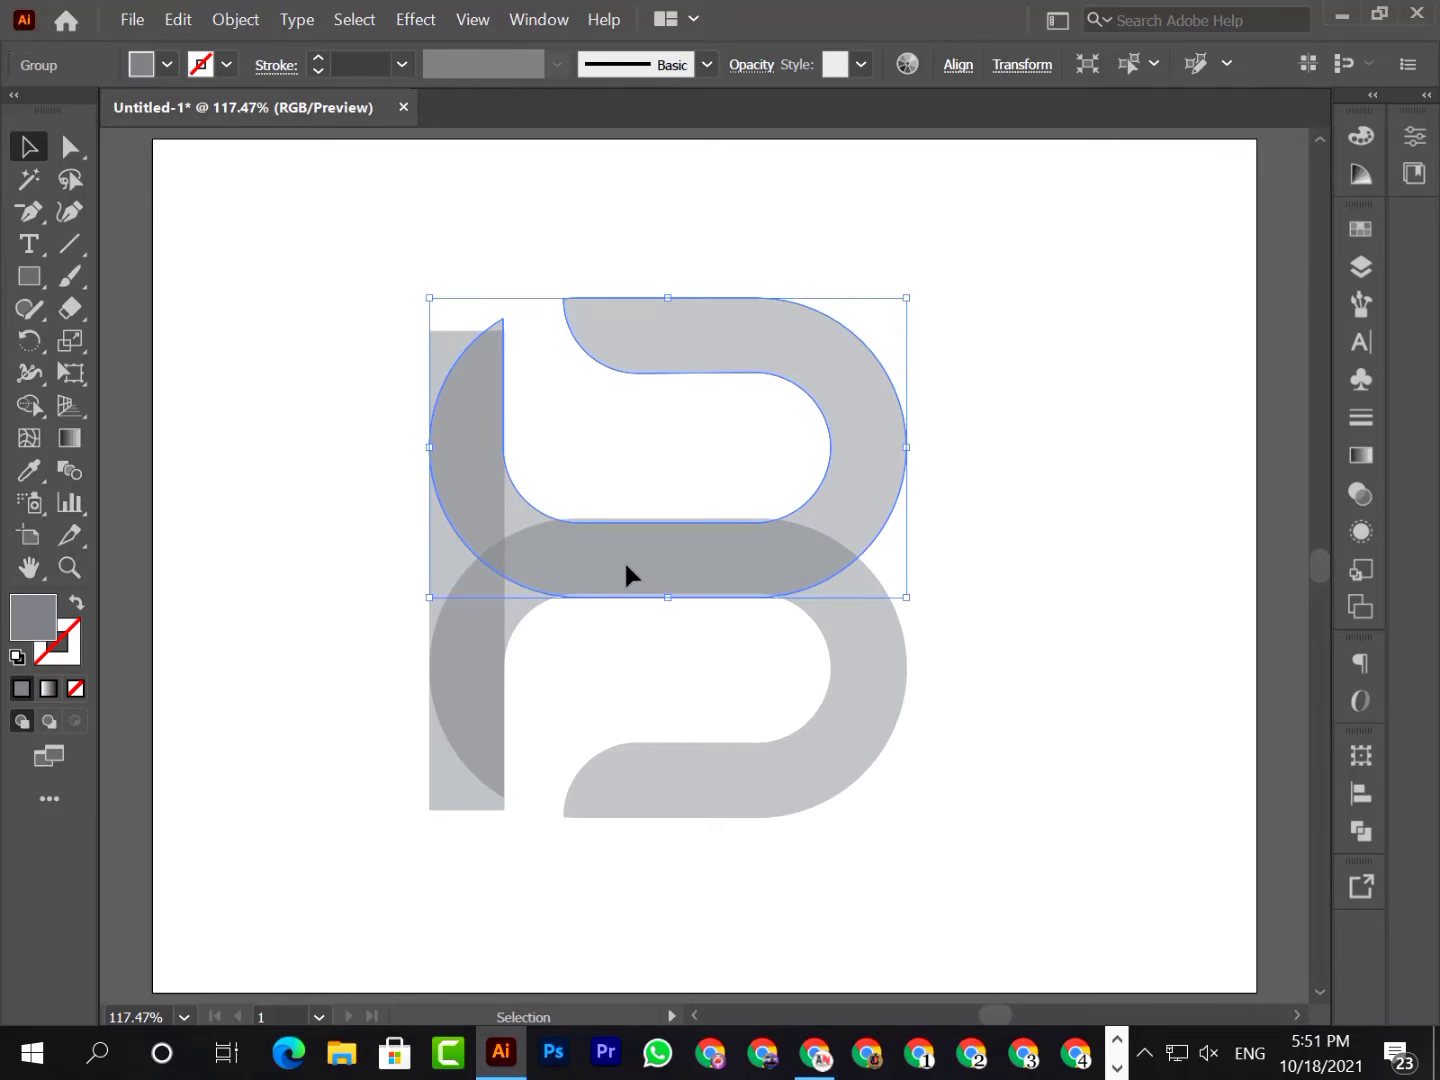
drag(626, 564, 623, 557)
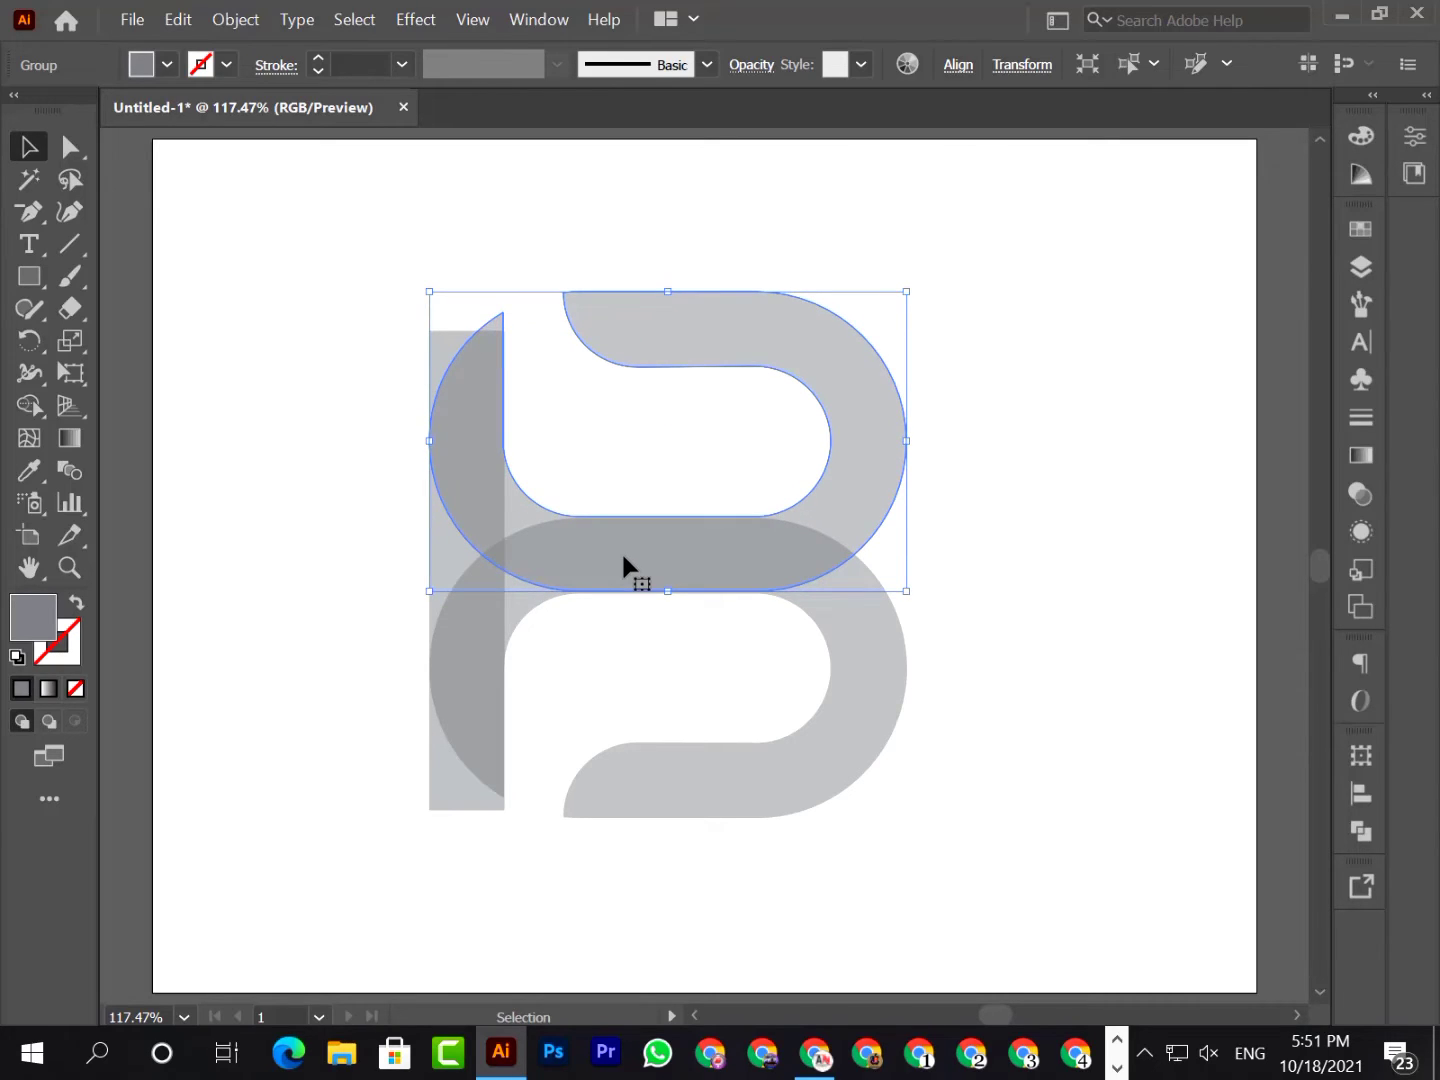
key(Down)
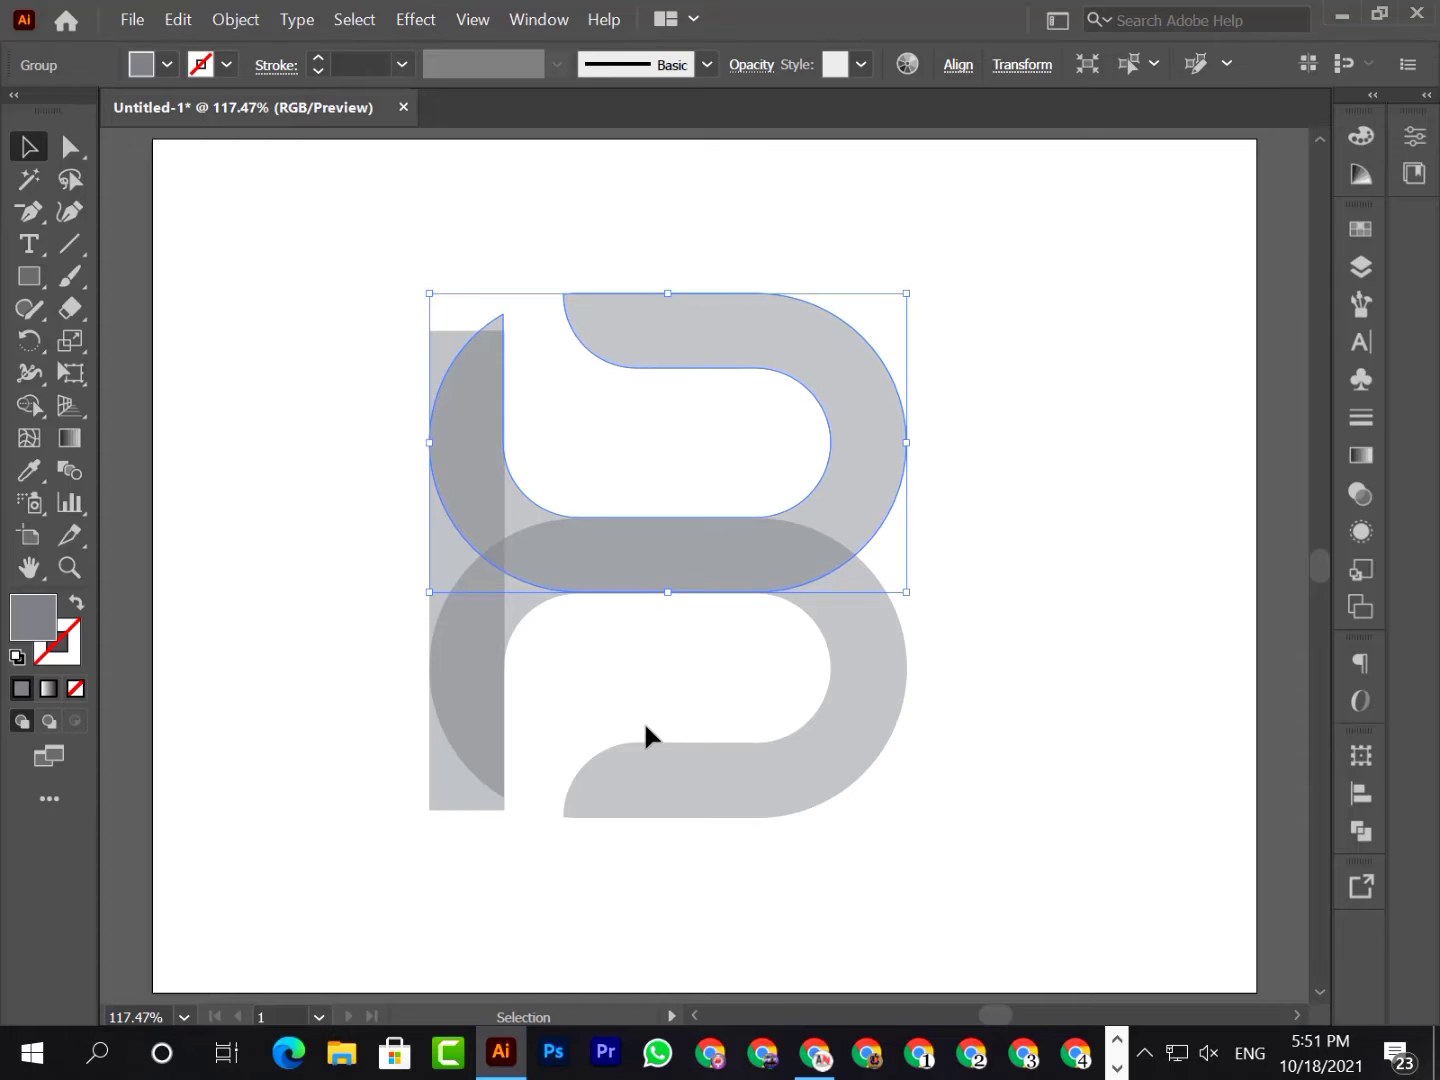
click(645, 924)
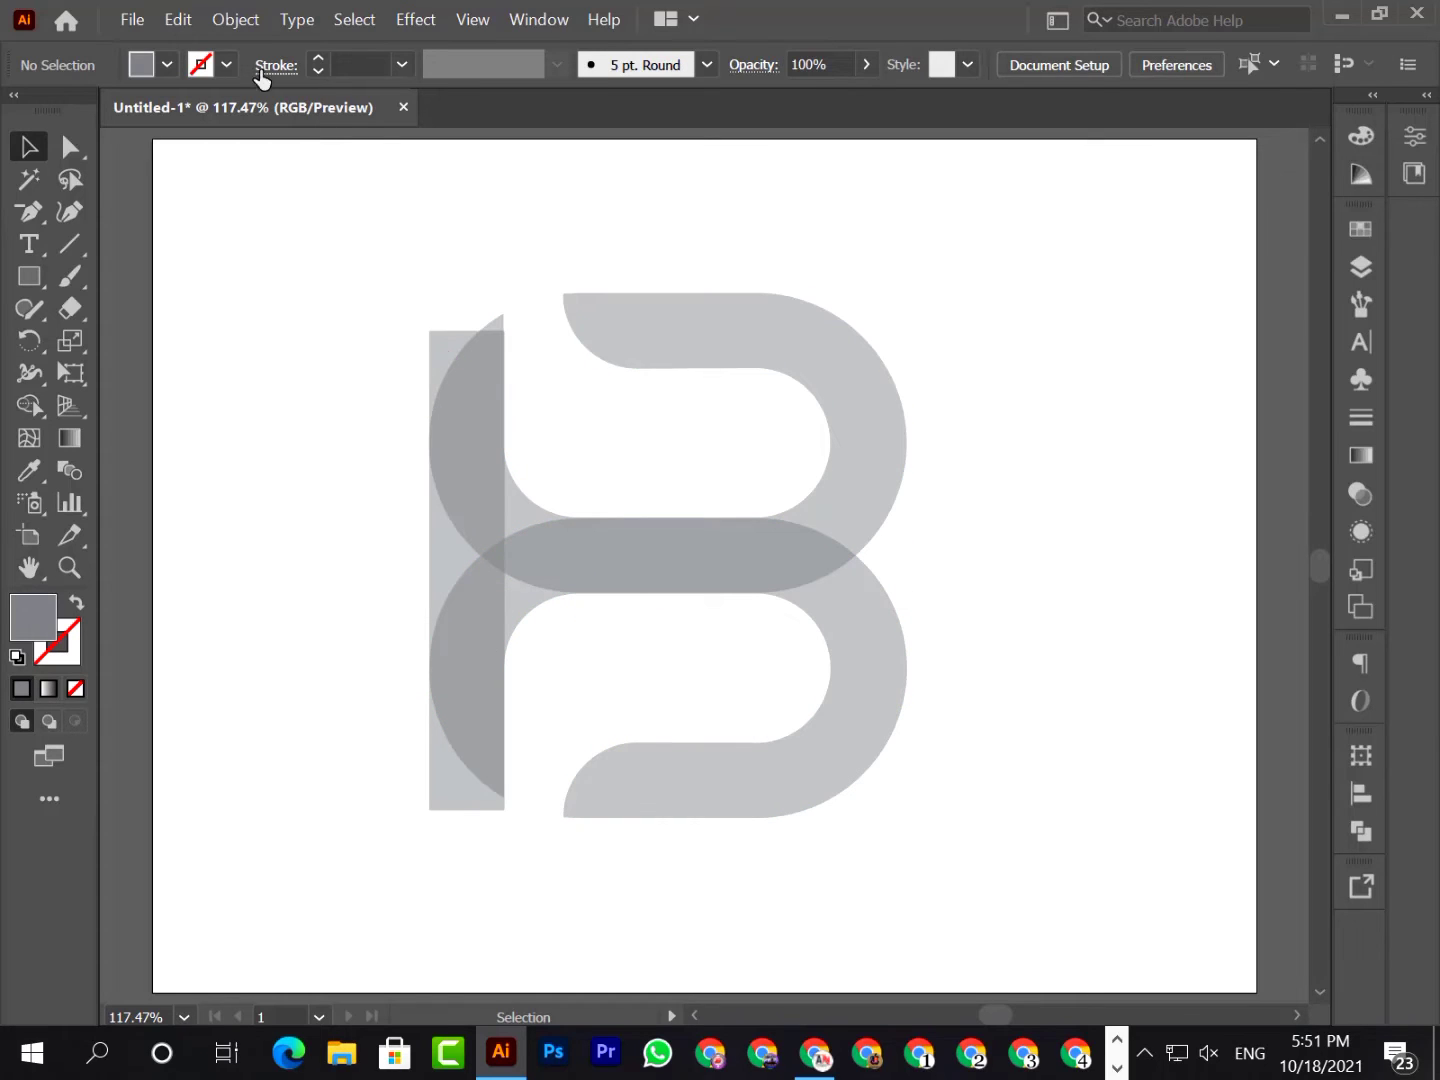
click(1360, 268)
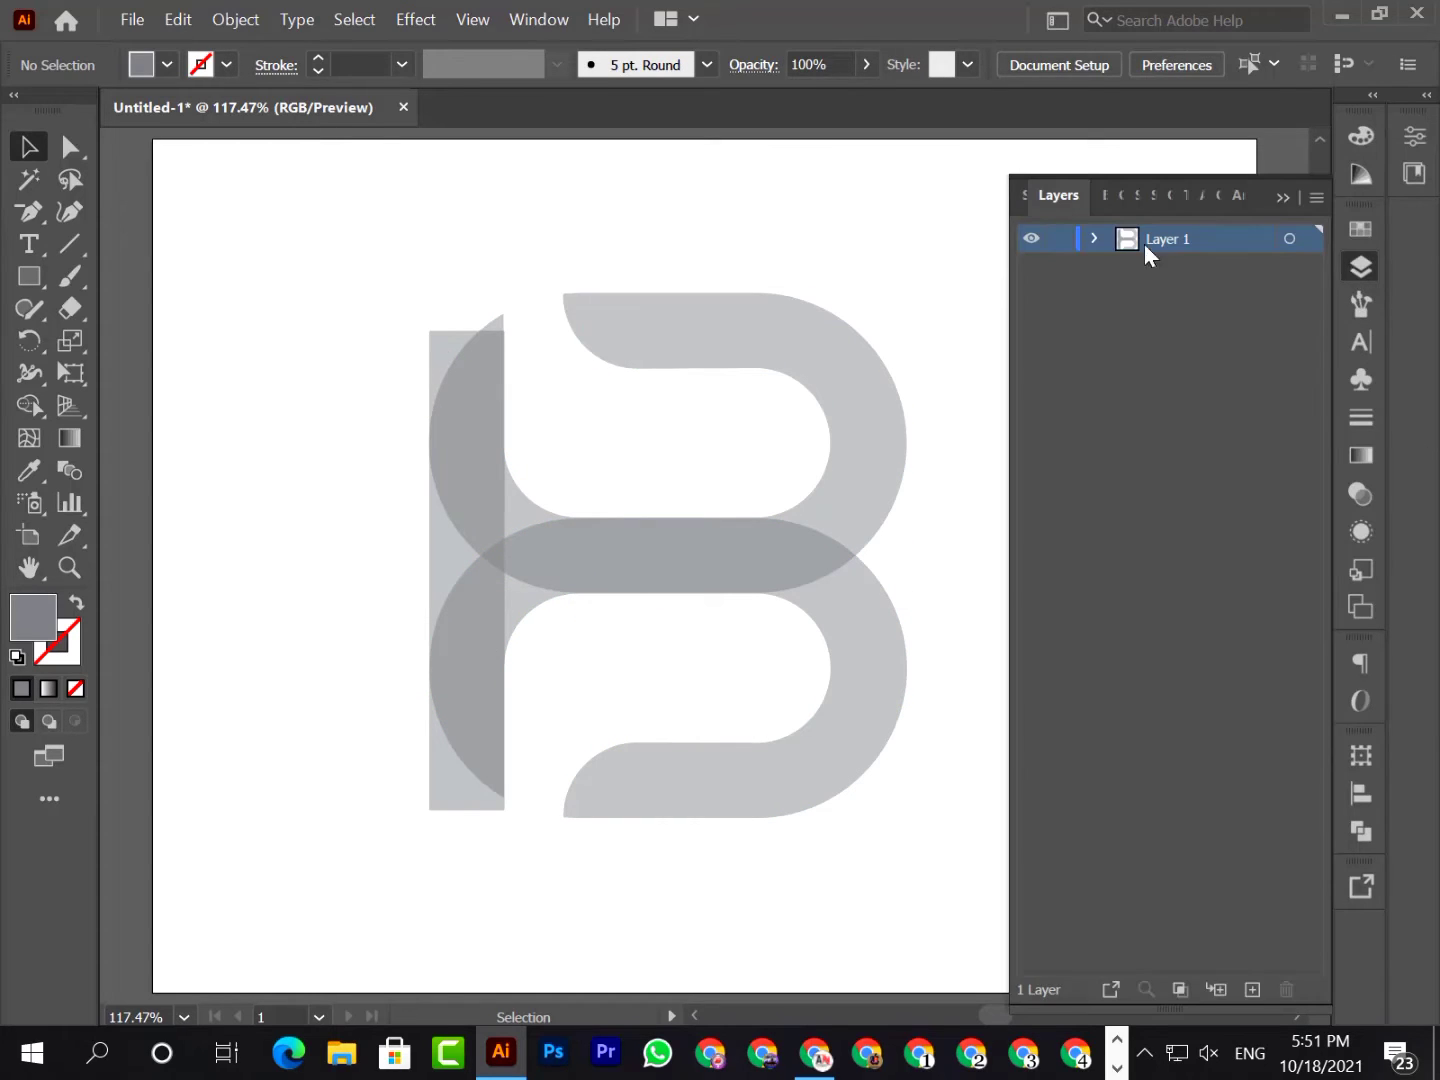
click(1092, 238)
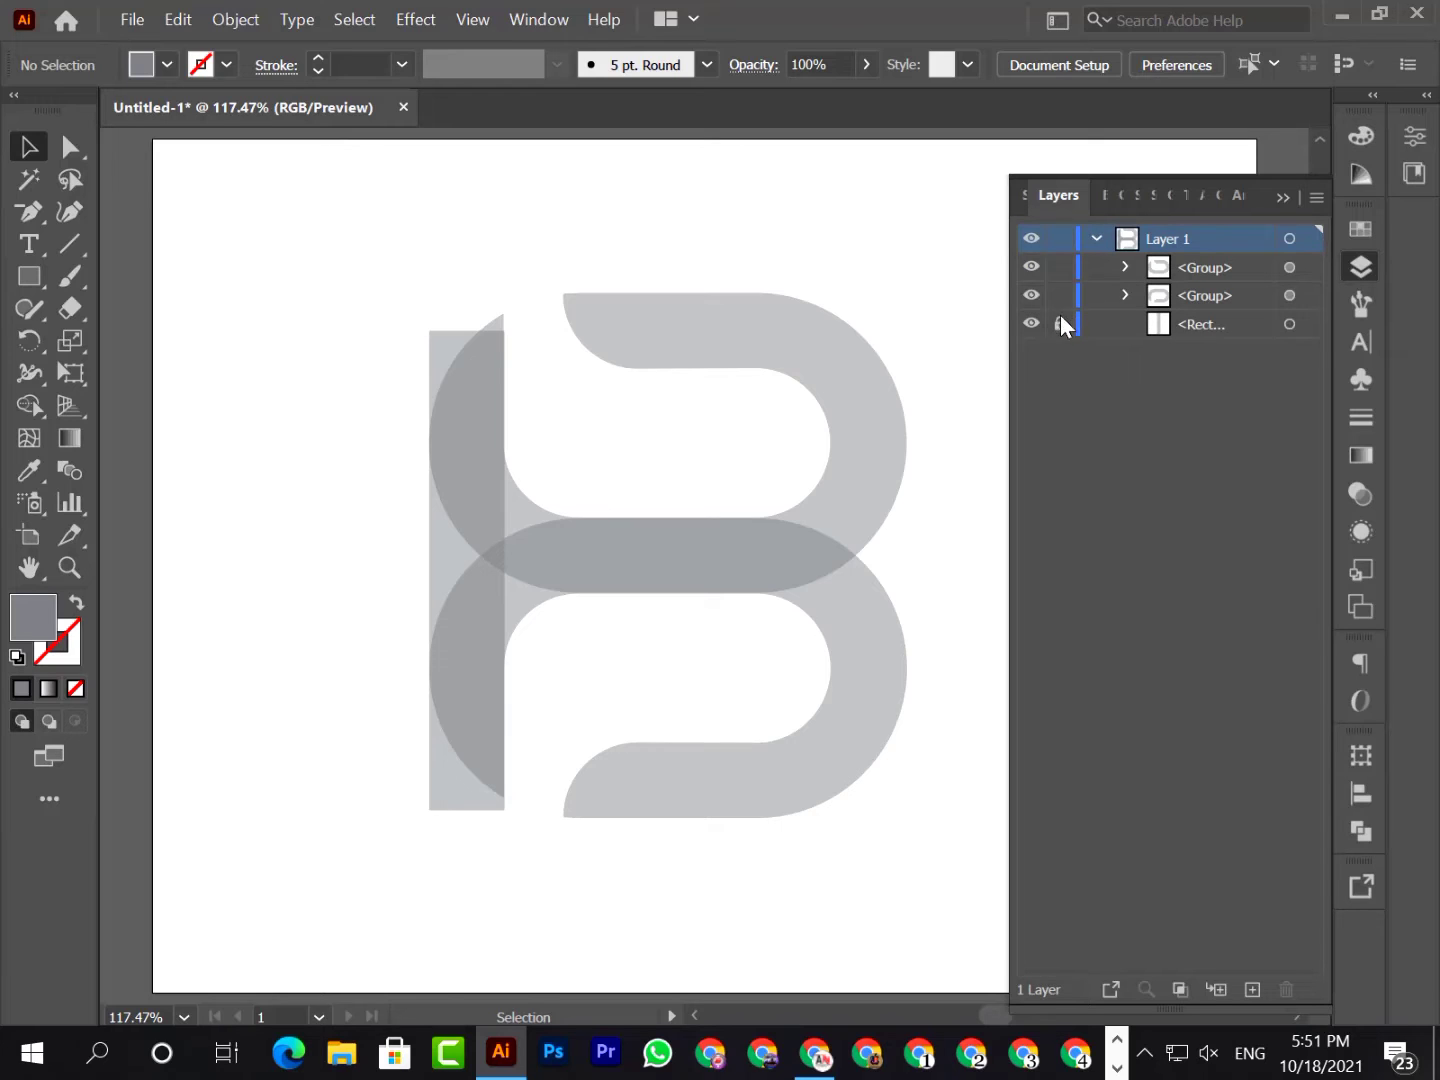
click(1282, 196)
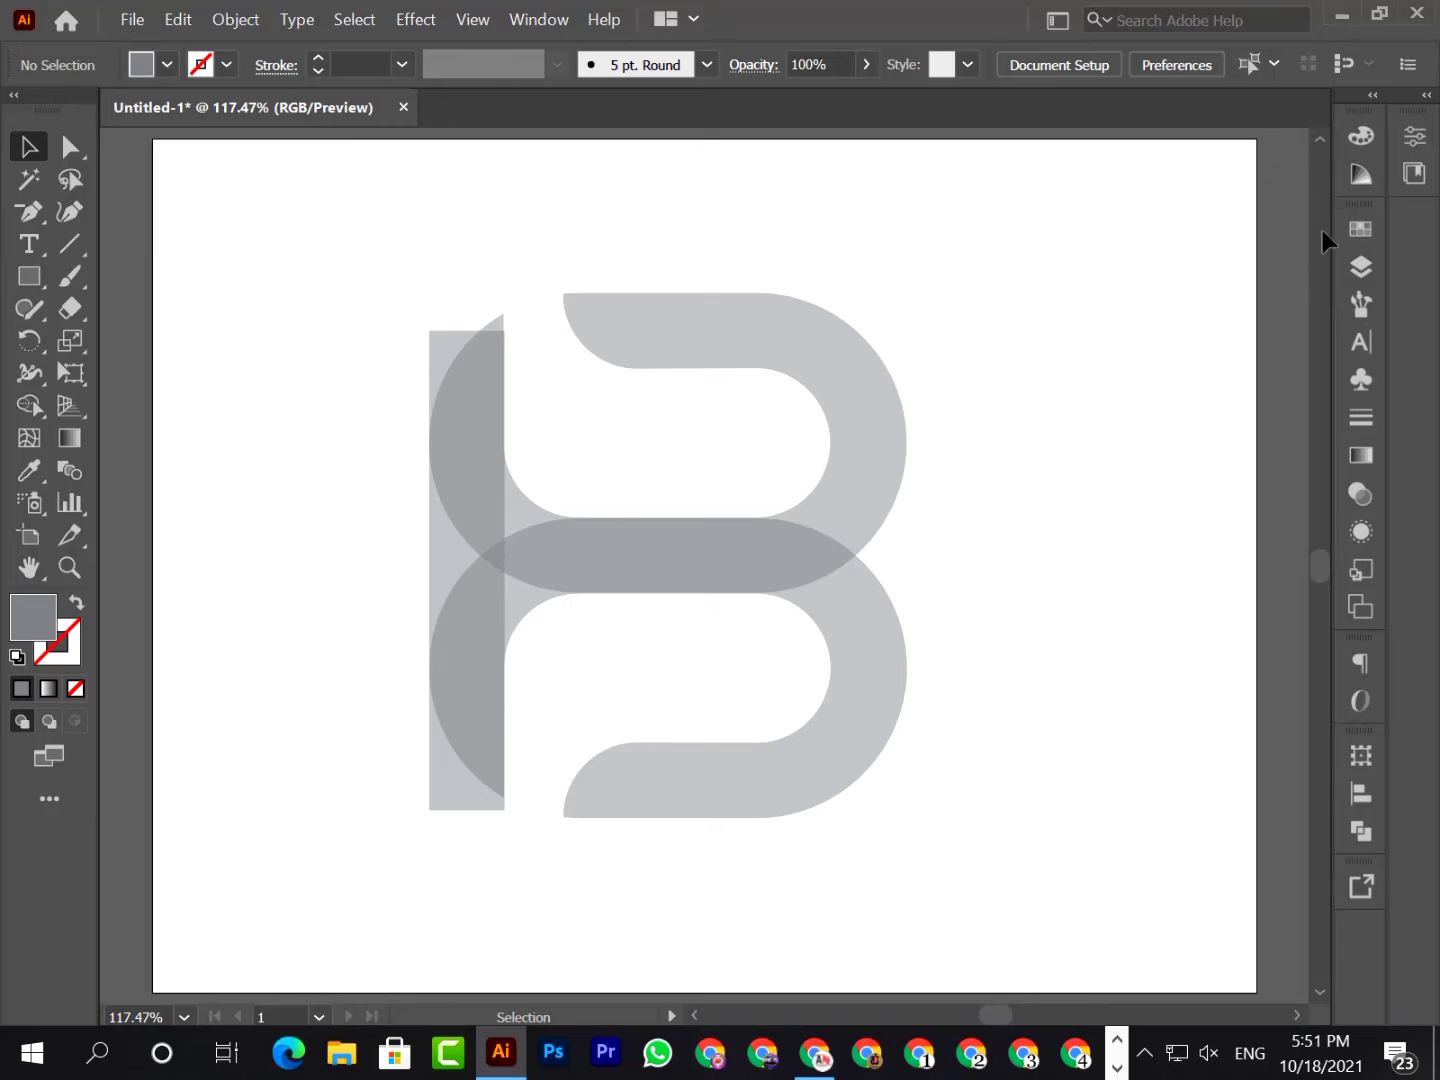
Scale both rounded shapes down slightly together and move them so they are vertically centered on the bar and flush with its left edge
drag(815, 867, 815, 860)
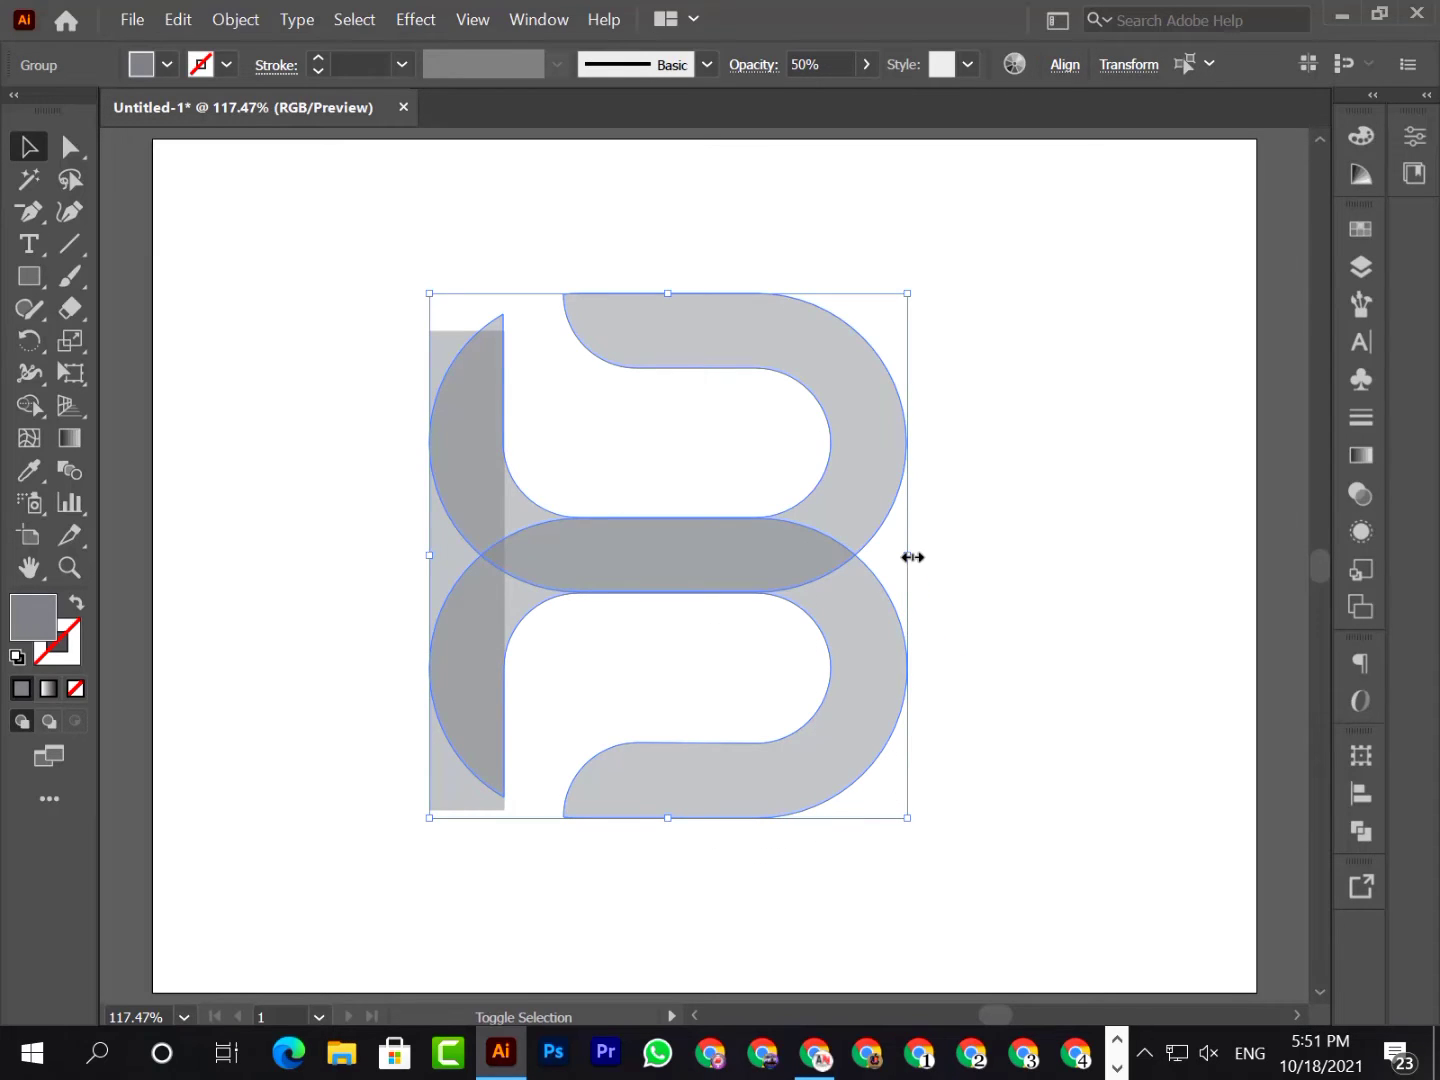
drag(911, 557, 887, 556)
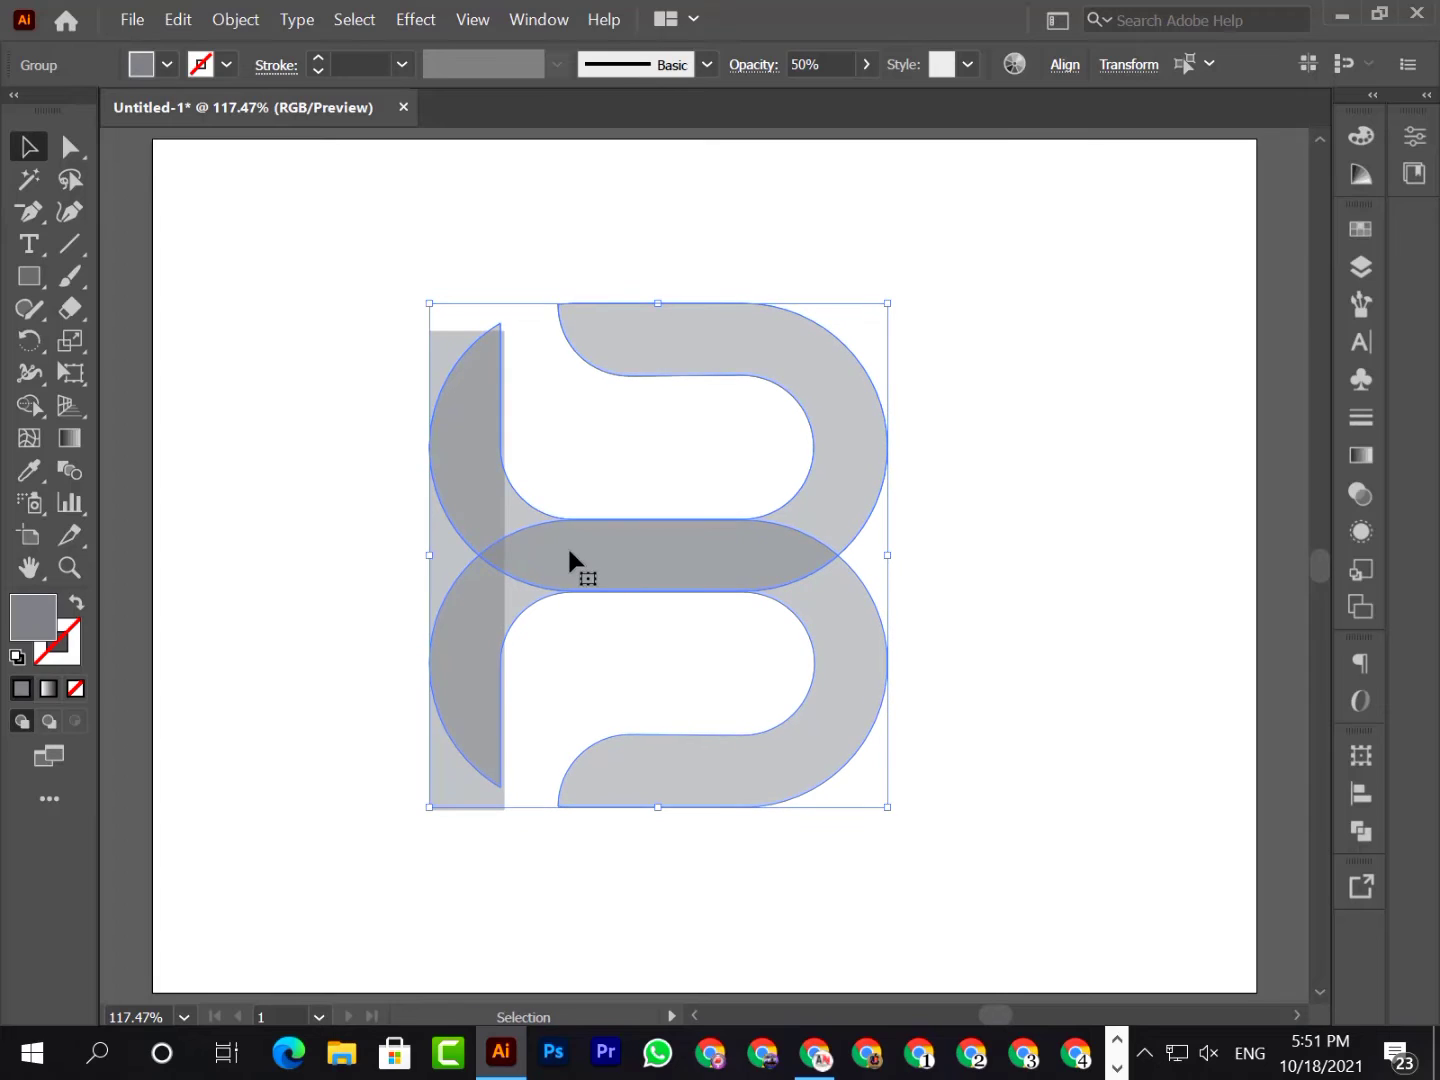
drag(569, 553, 573, 555)
drag(575, 556, 574, 571)
drag(894, 574, 900, 573)
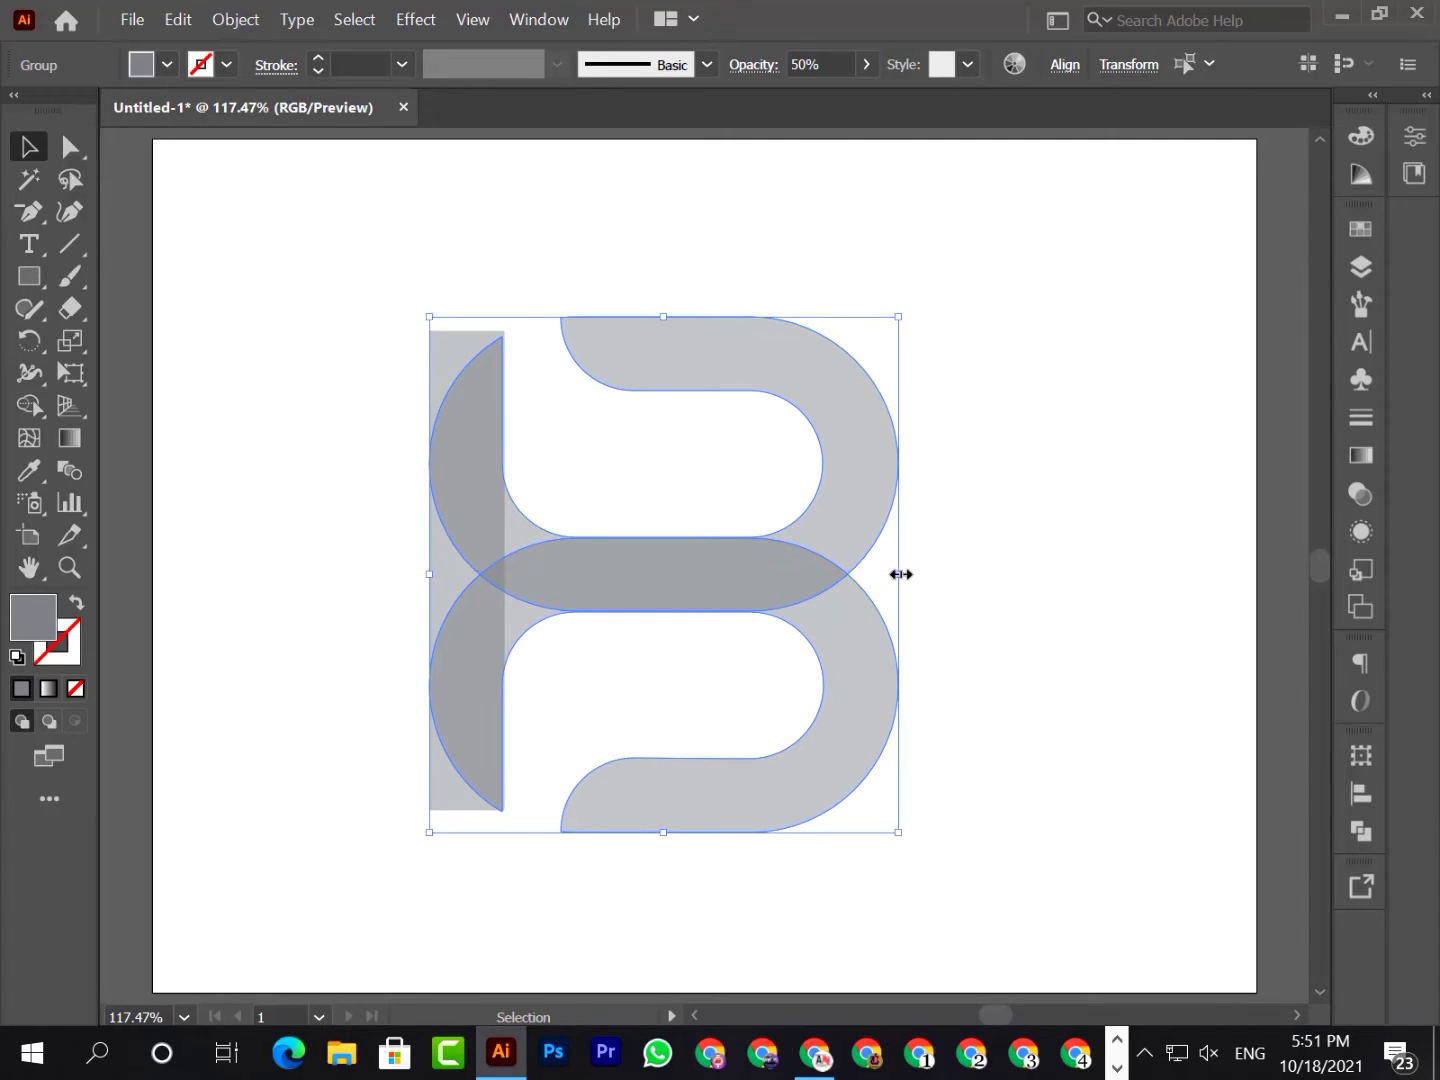
click(351, 378)
With Shape Builder, remove the upper-left curved end and merge the overlapping middle arm with the lower-left curve into one piece
drag(761, 231, 829, 931)
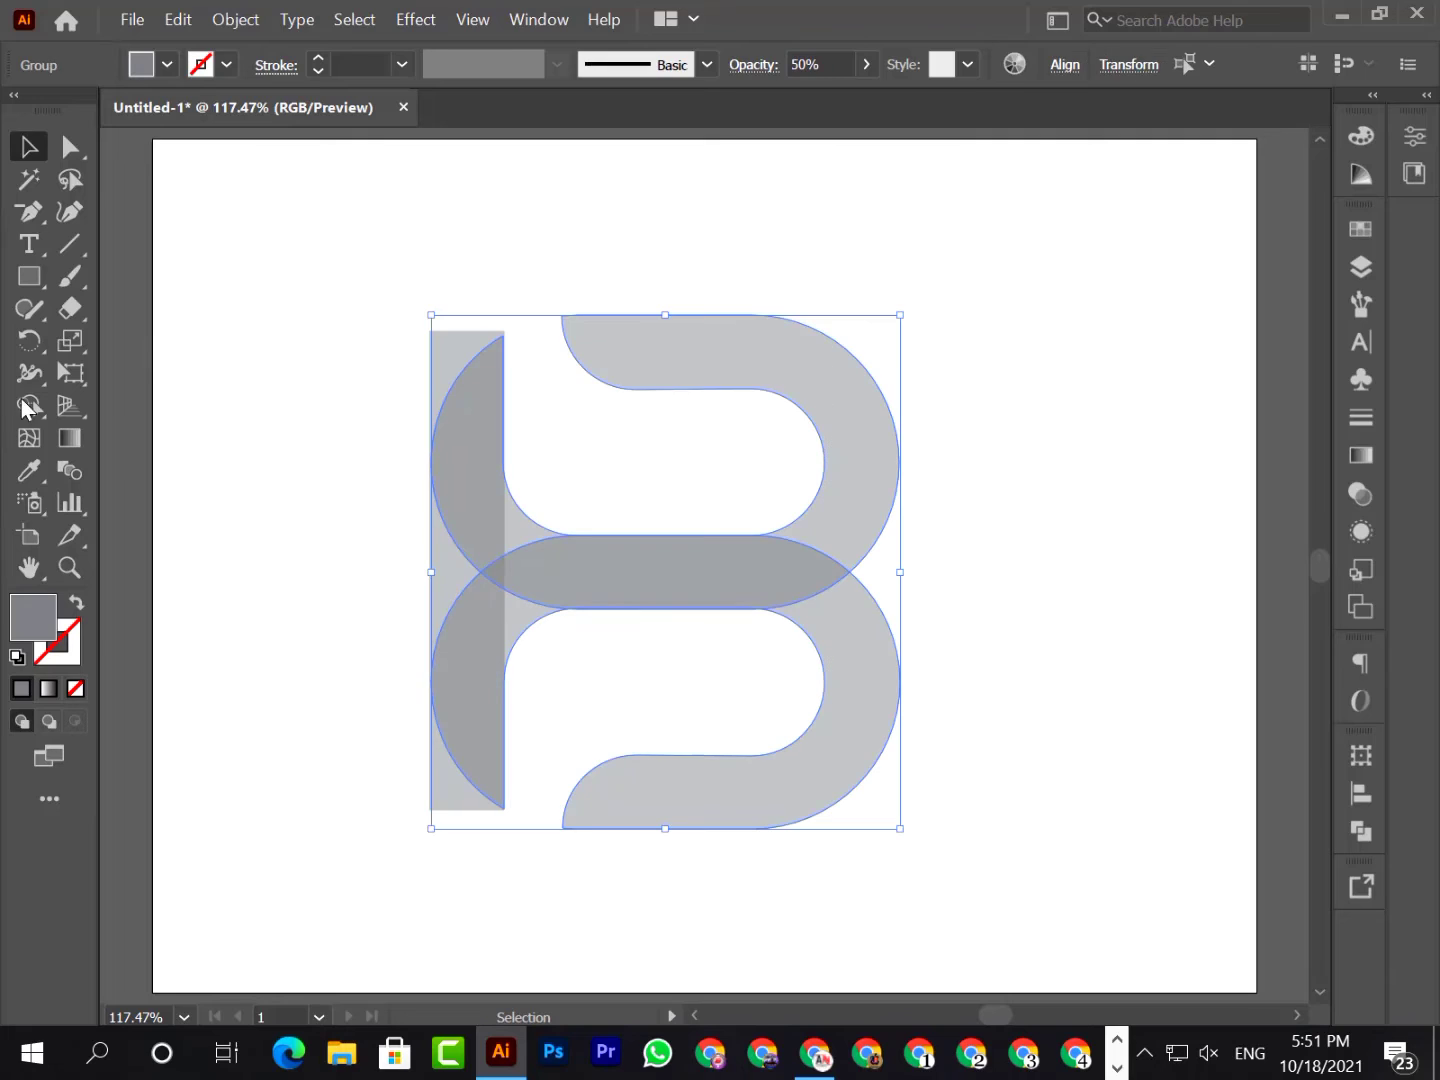
click(29, 405)
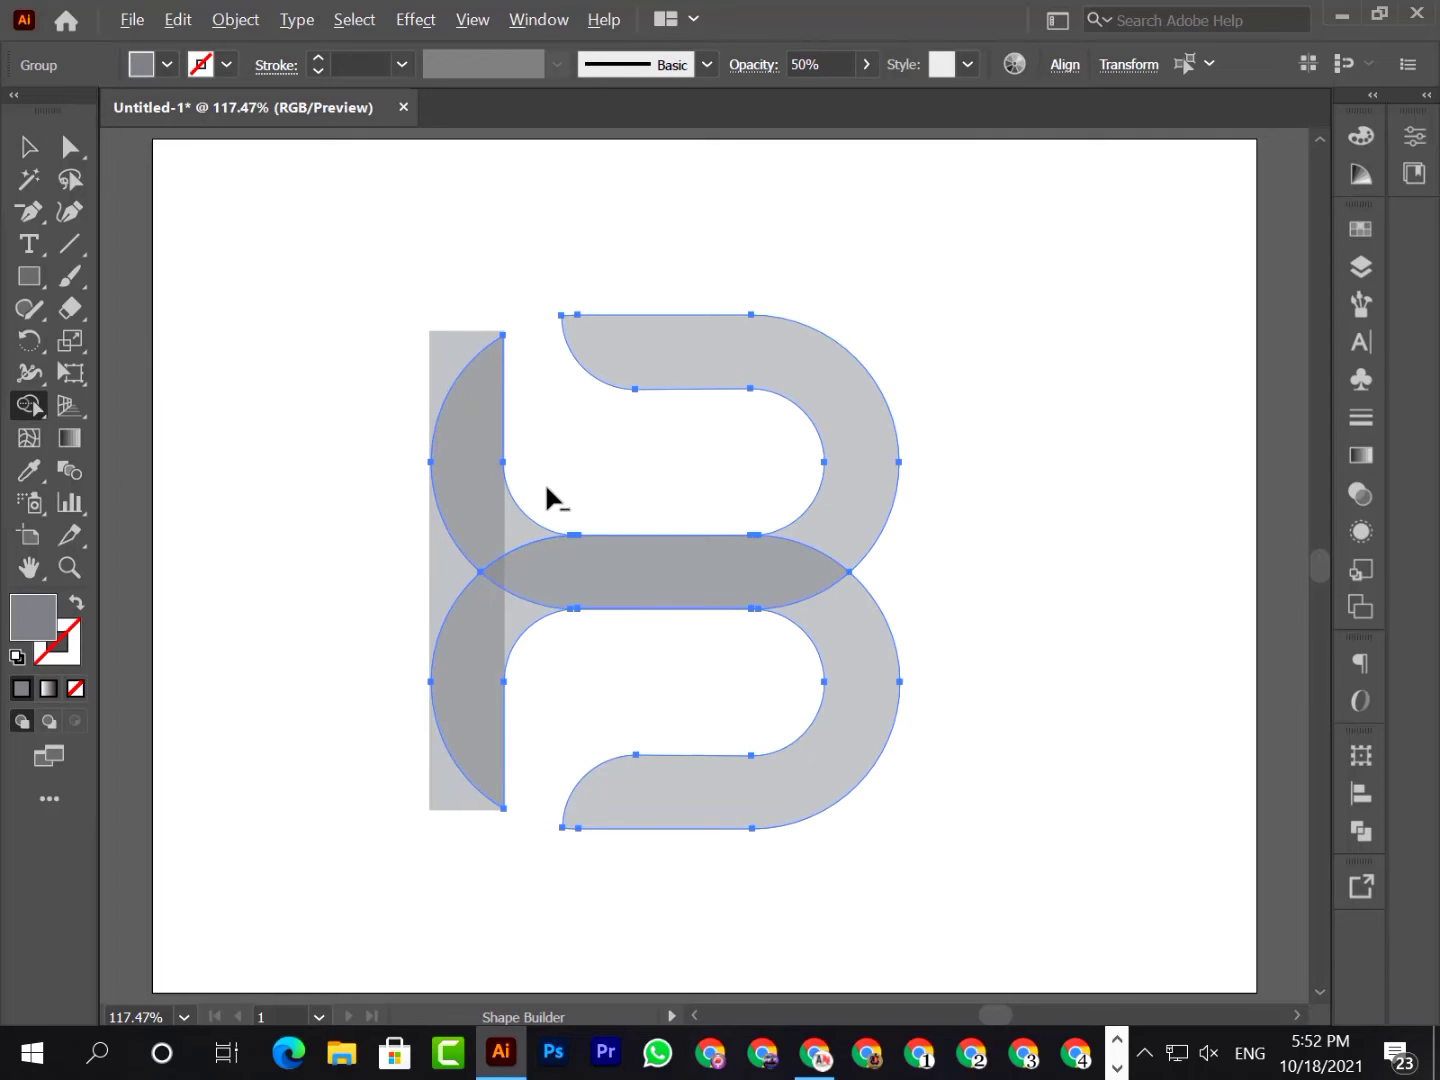
click(509, 478)
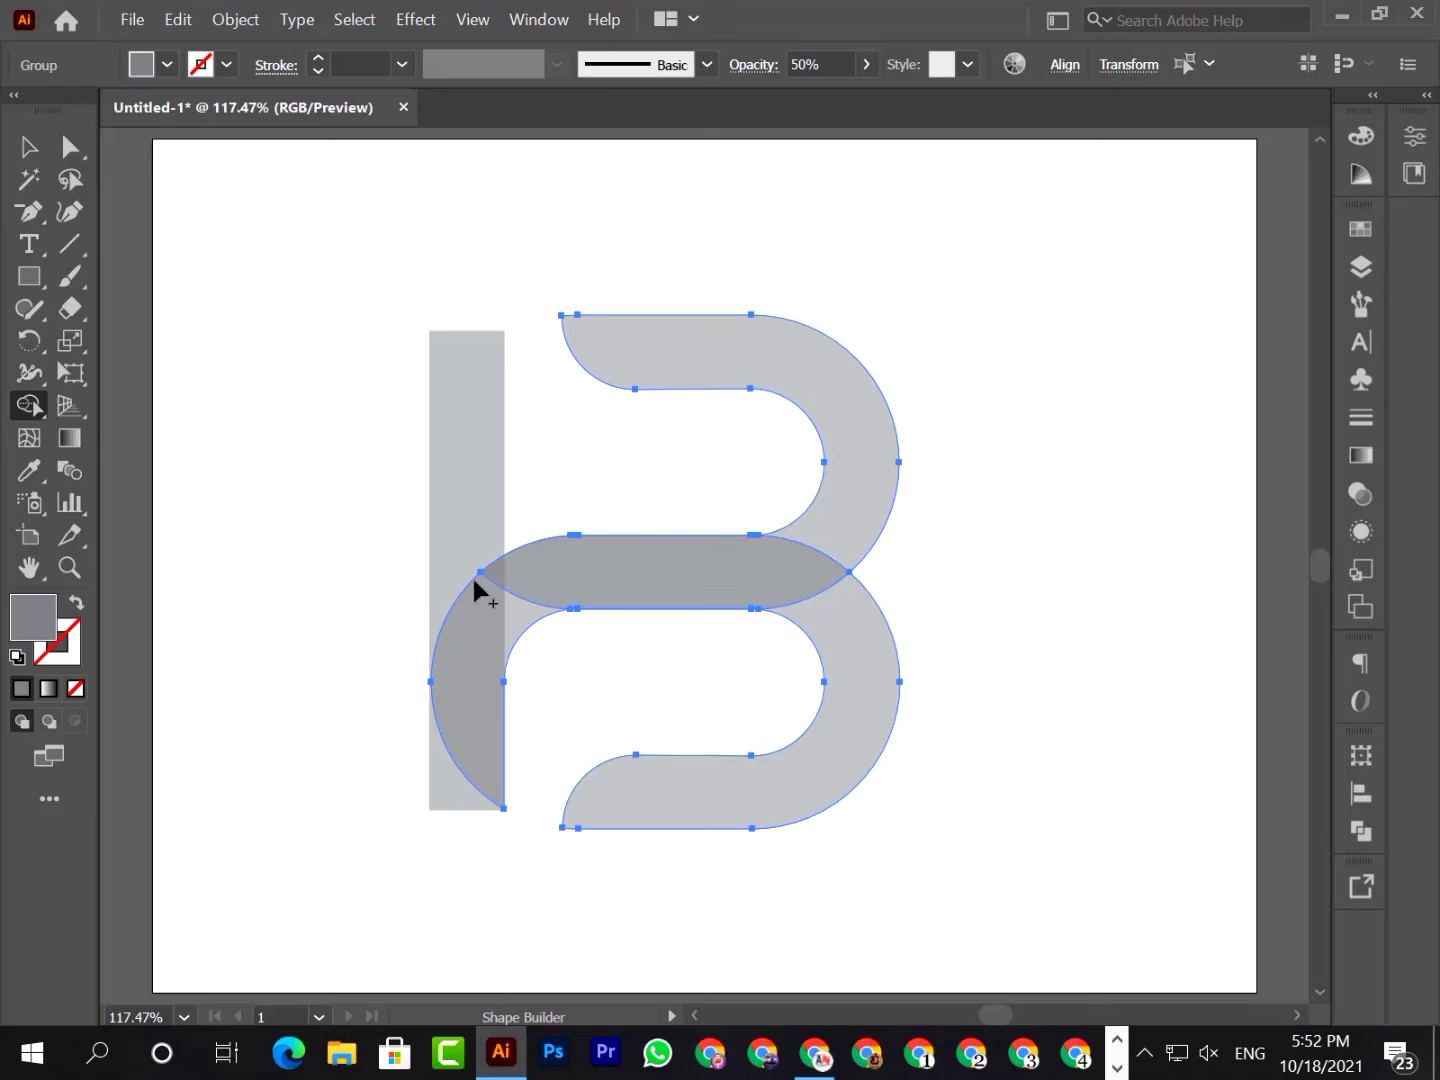
drag(525, 597, 498, 630)
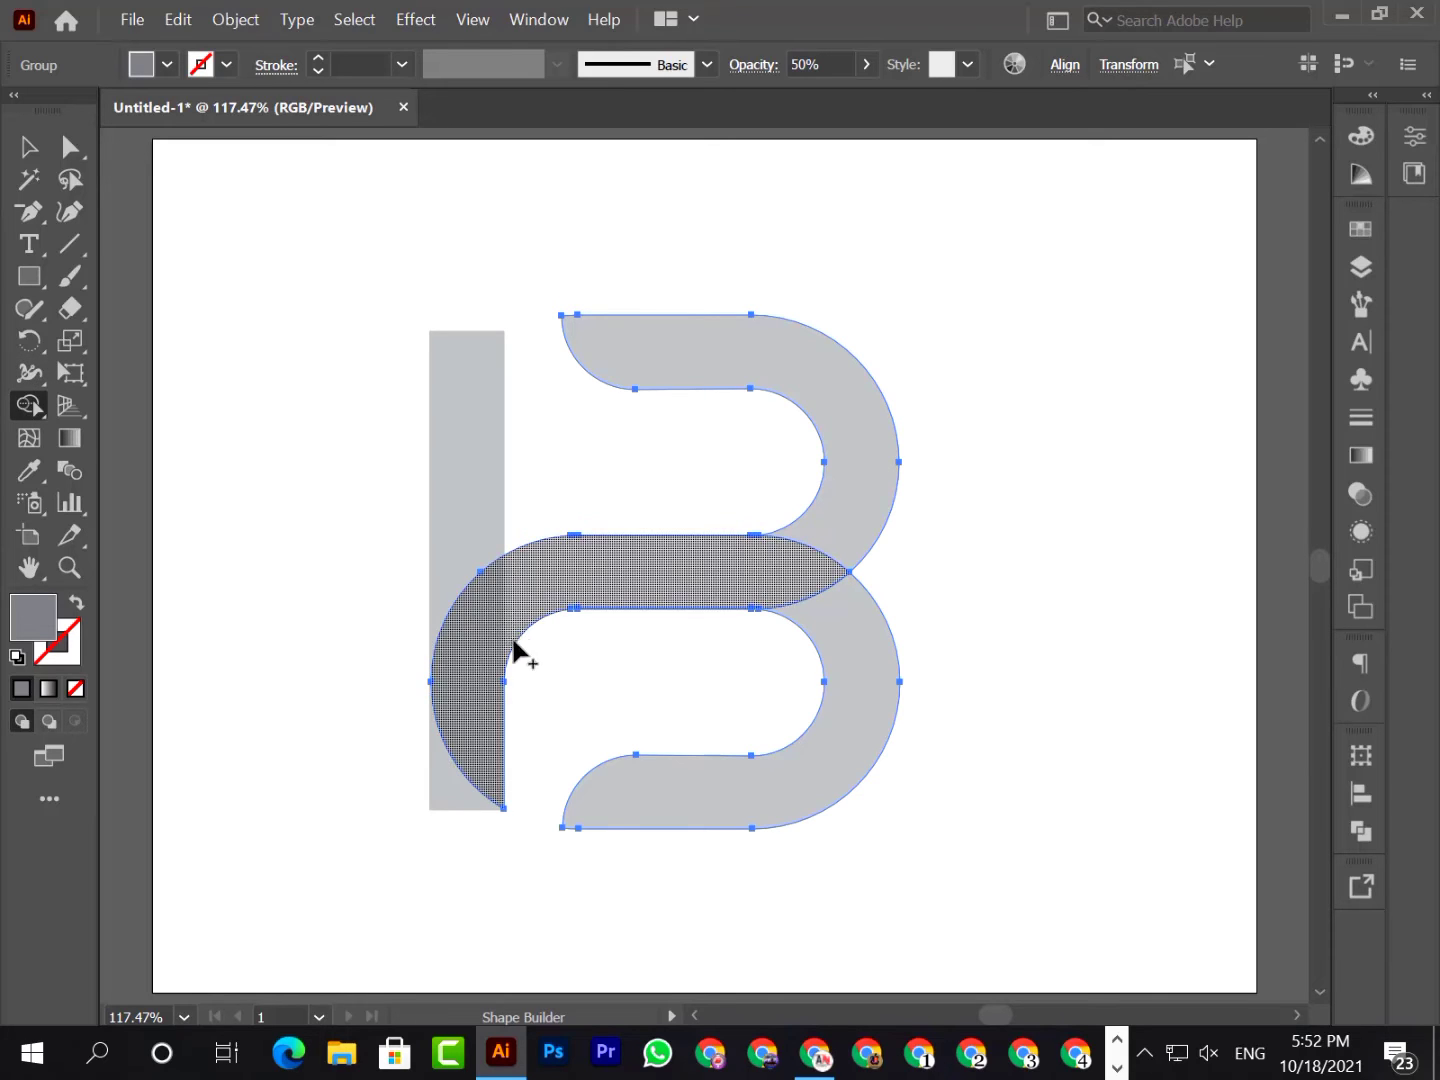
click(28, 147)
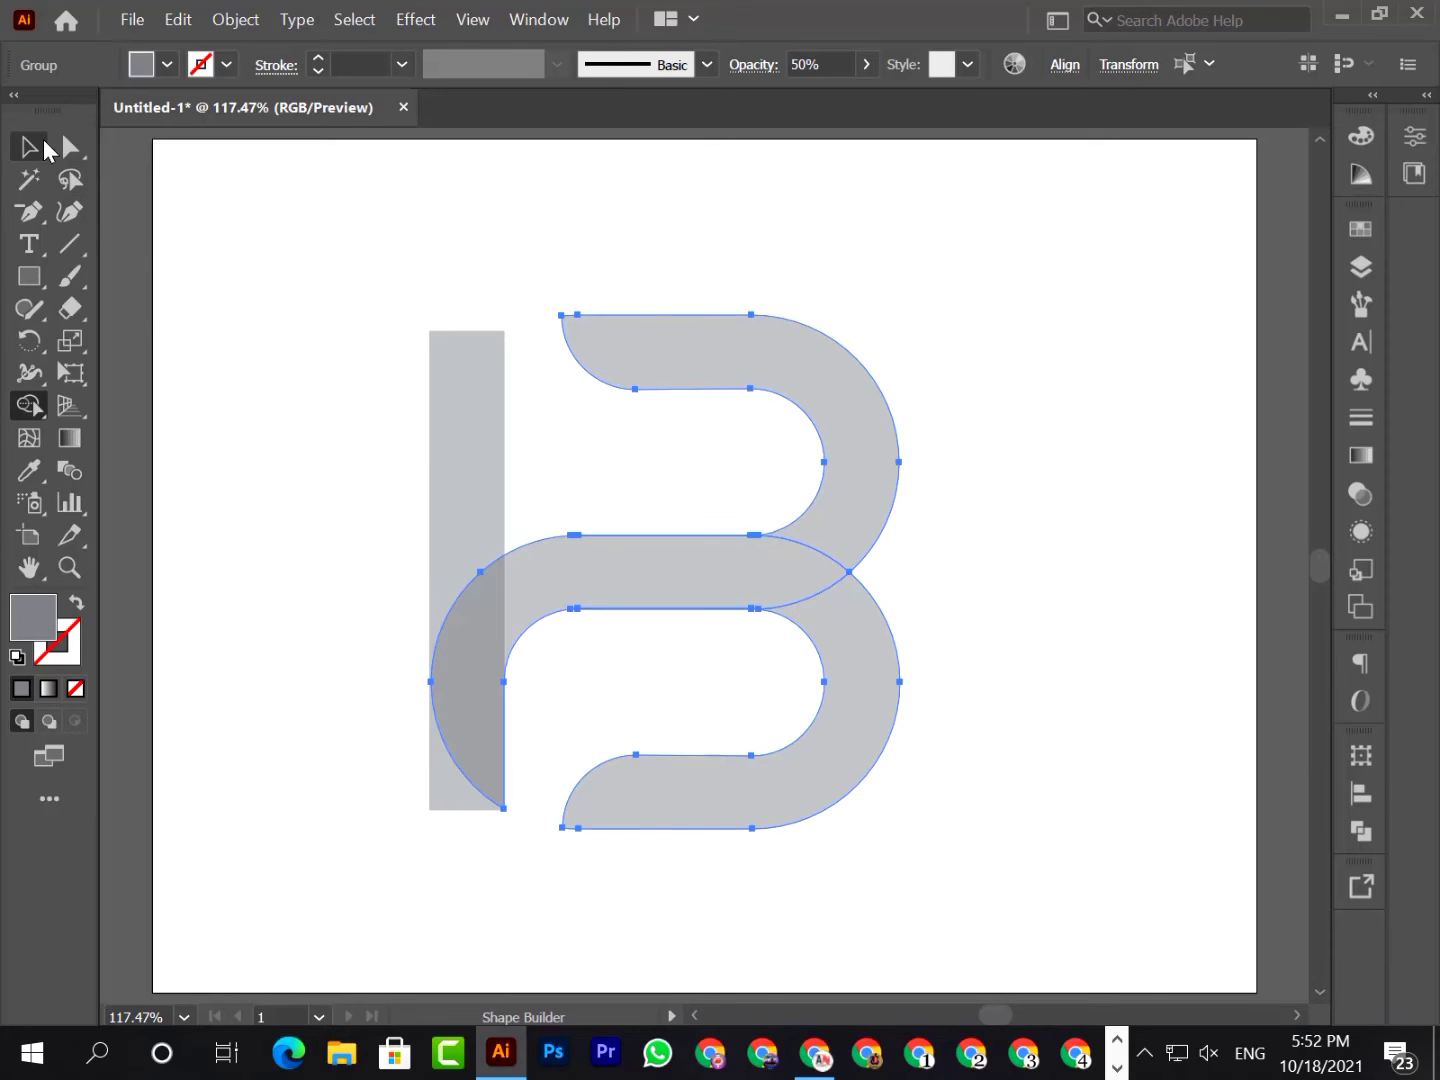
click(1184, 836)
click(745, 560)
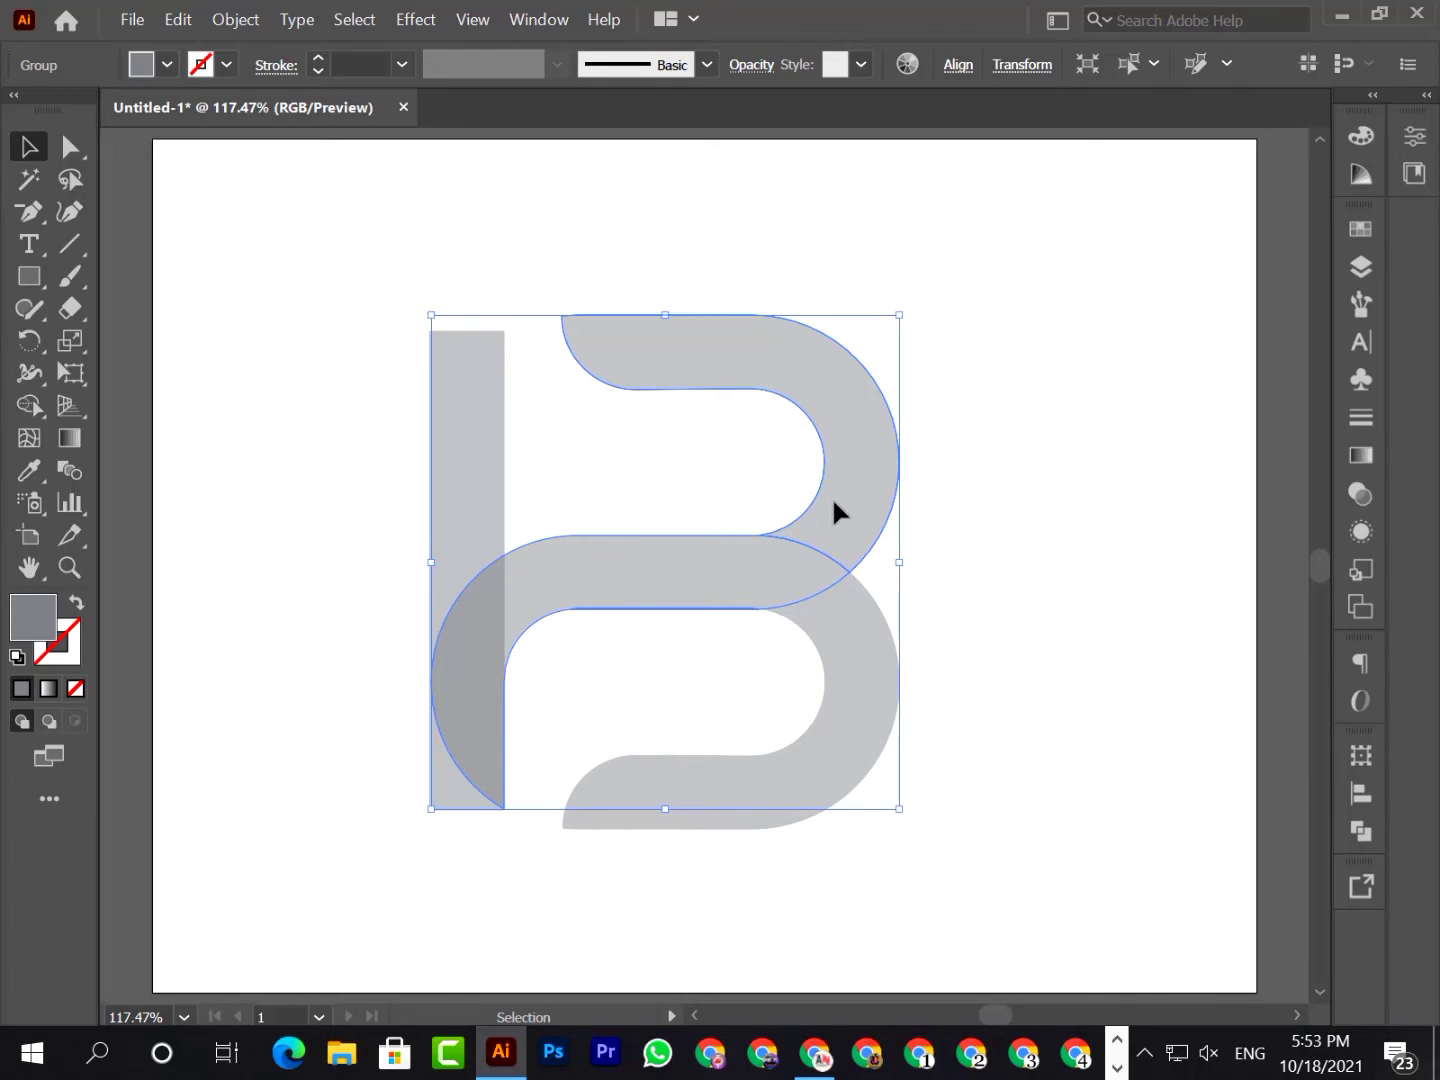
click(968, 351)
Fill the vertical bar with an orange swatch and deepen it to #fca22b in the Color Picker
click(441, 383)
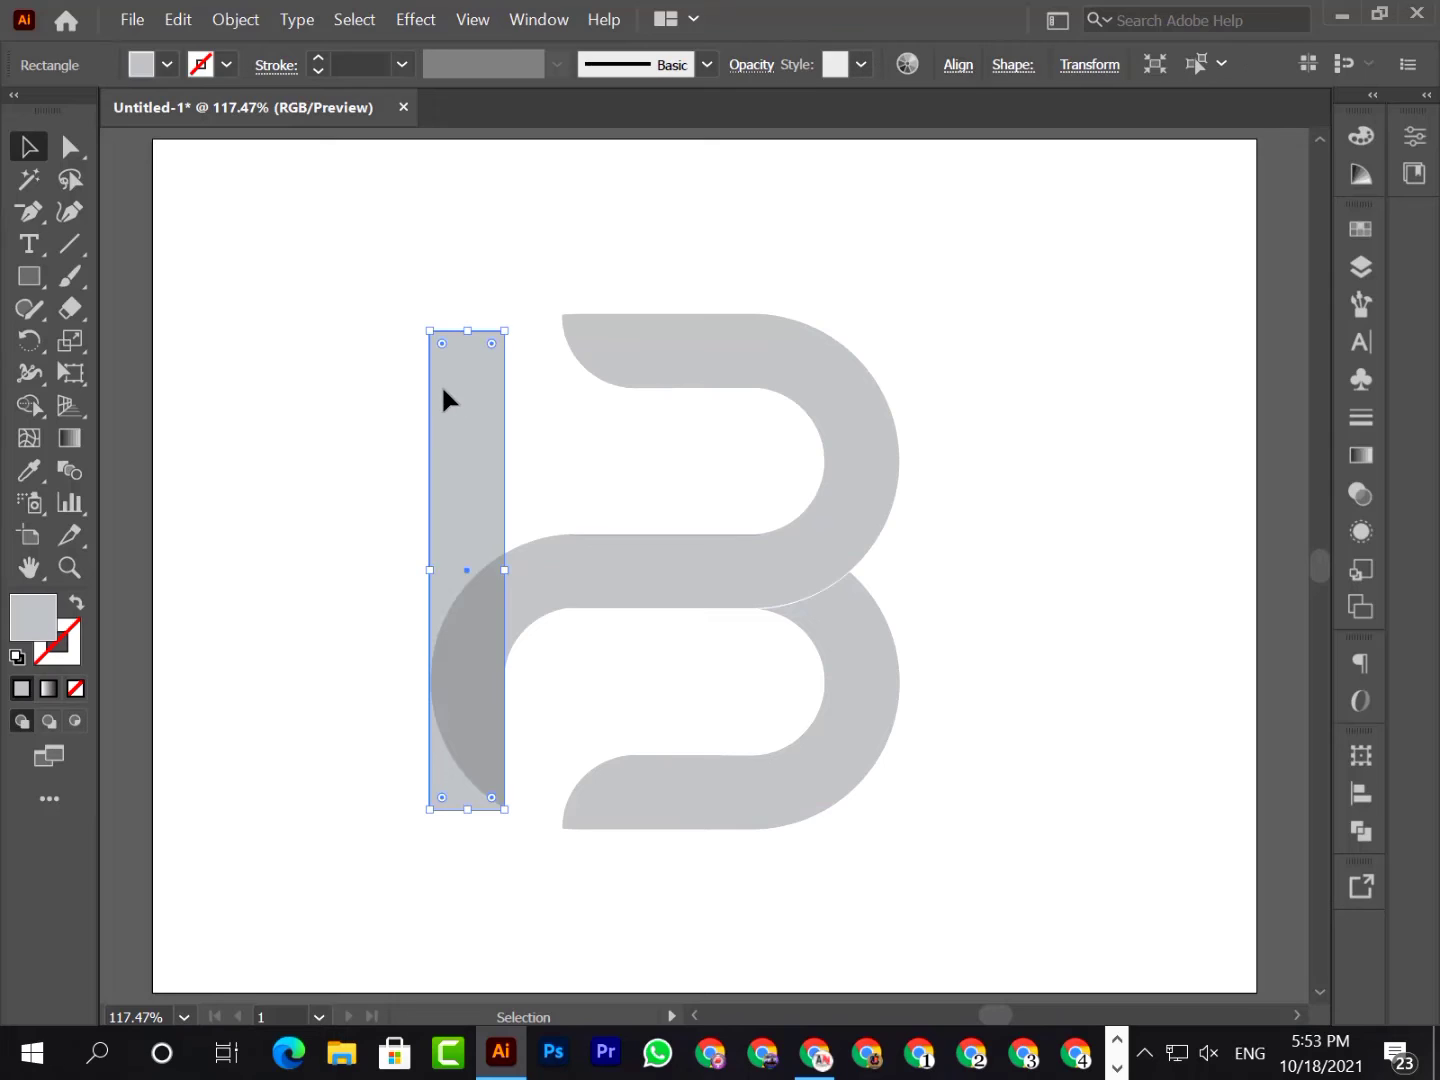
click(165, 65)
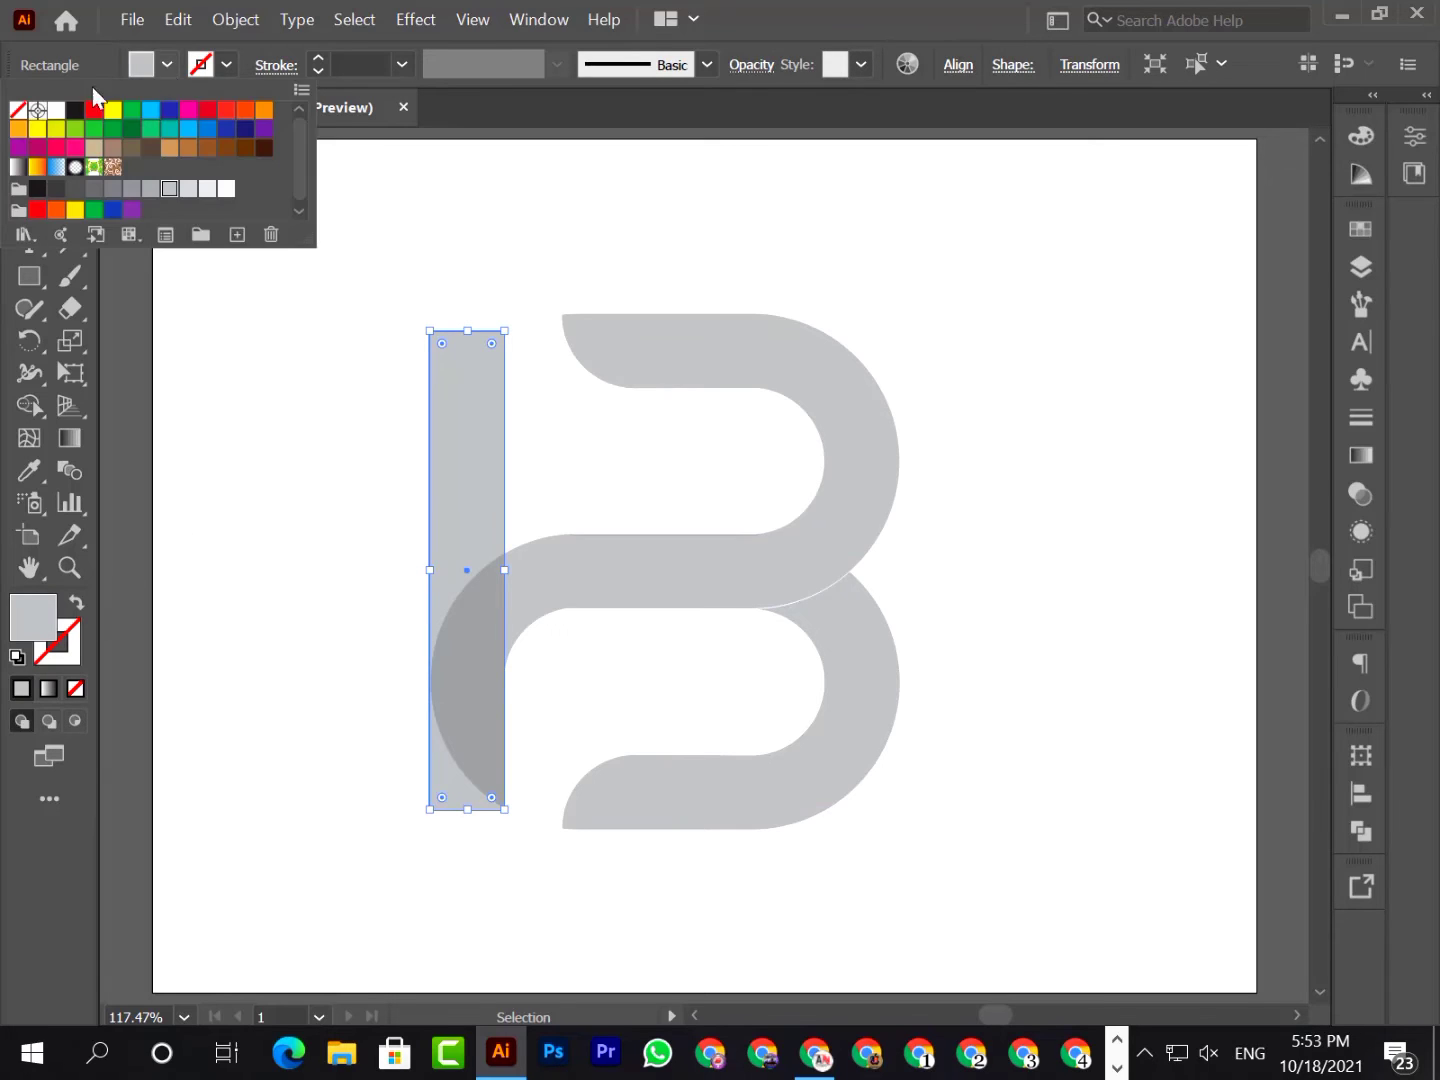
click(17, 130)
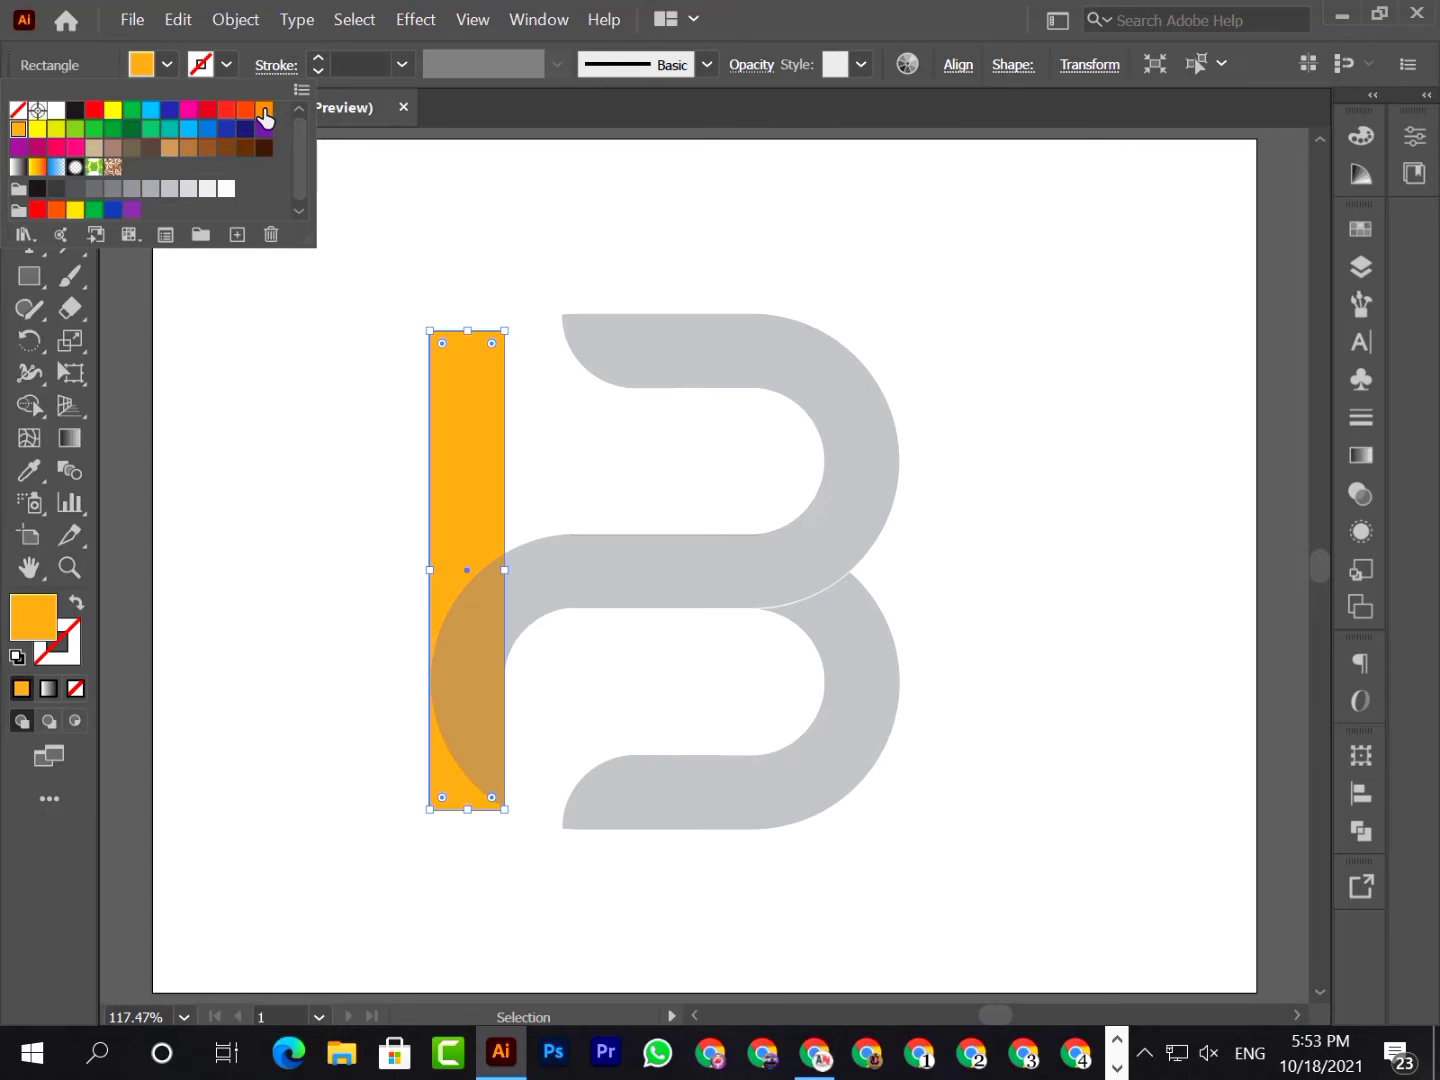
click(263, 110)
click(17, 129)
double_click(32, 622)
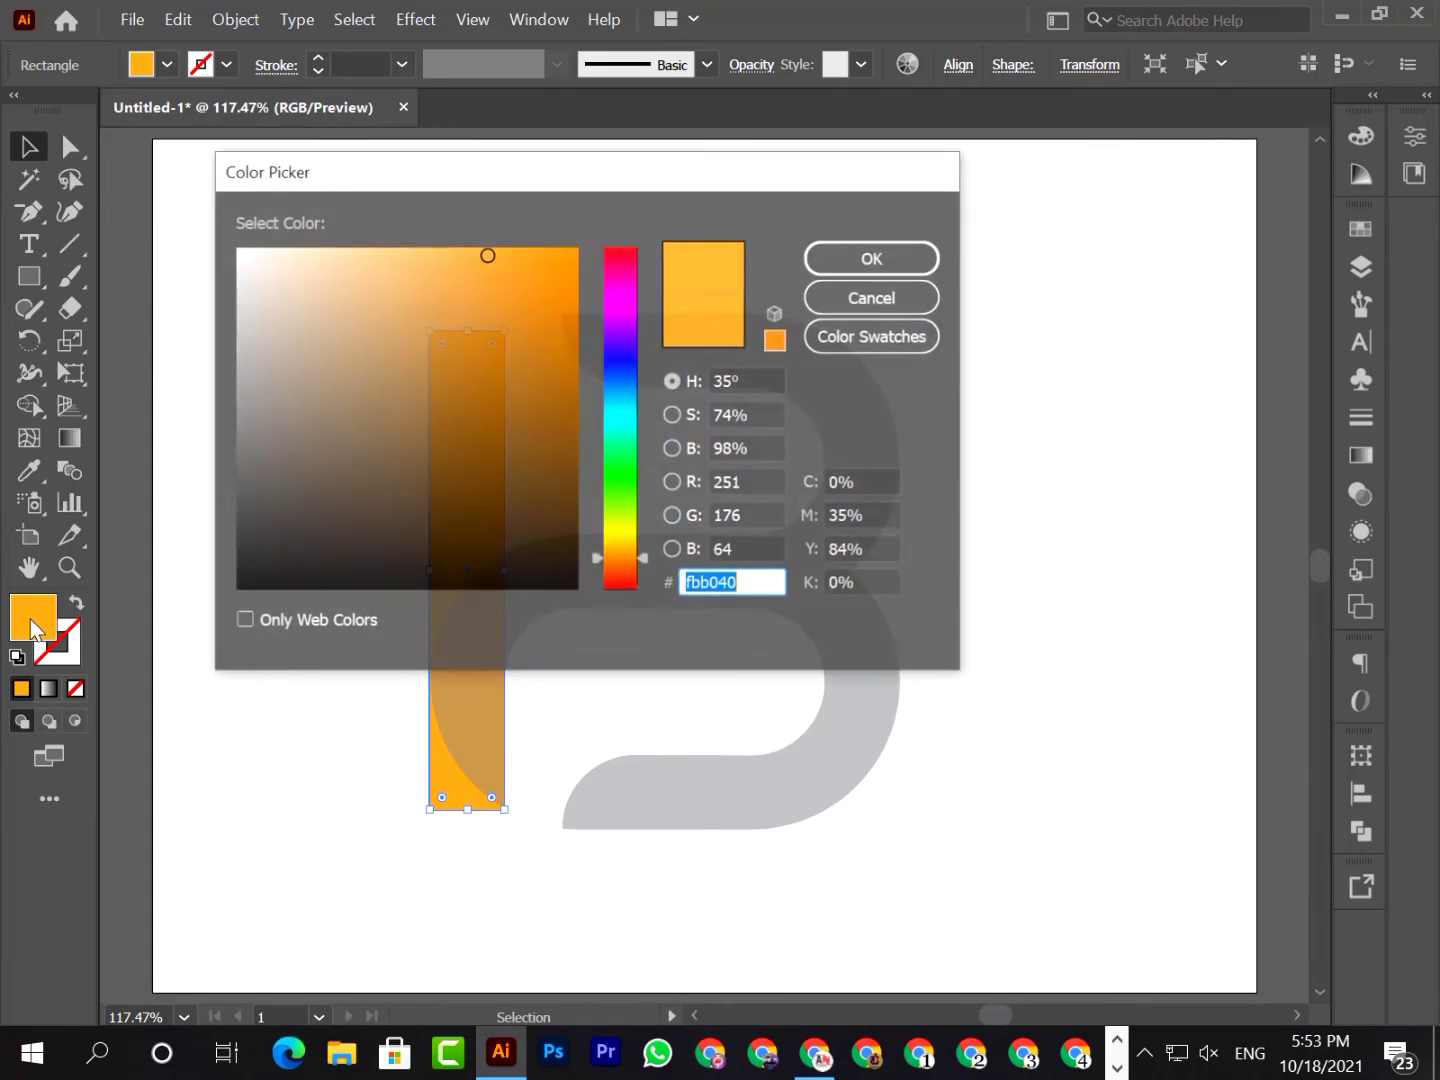
click(518, 247)
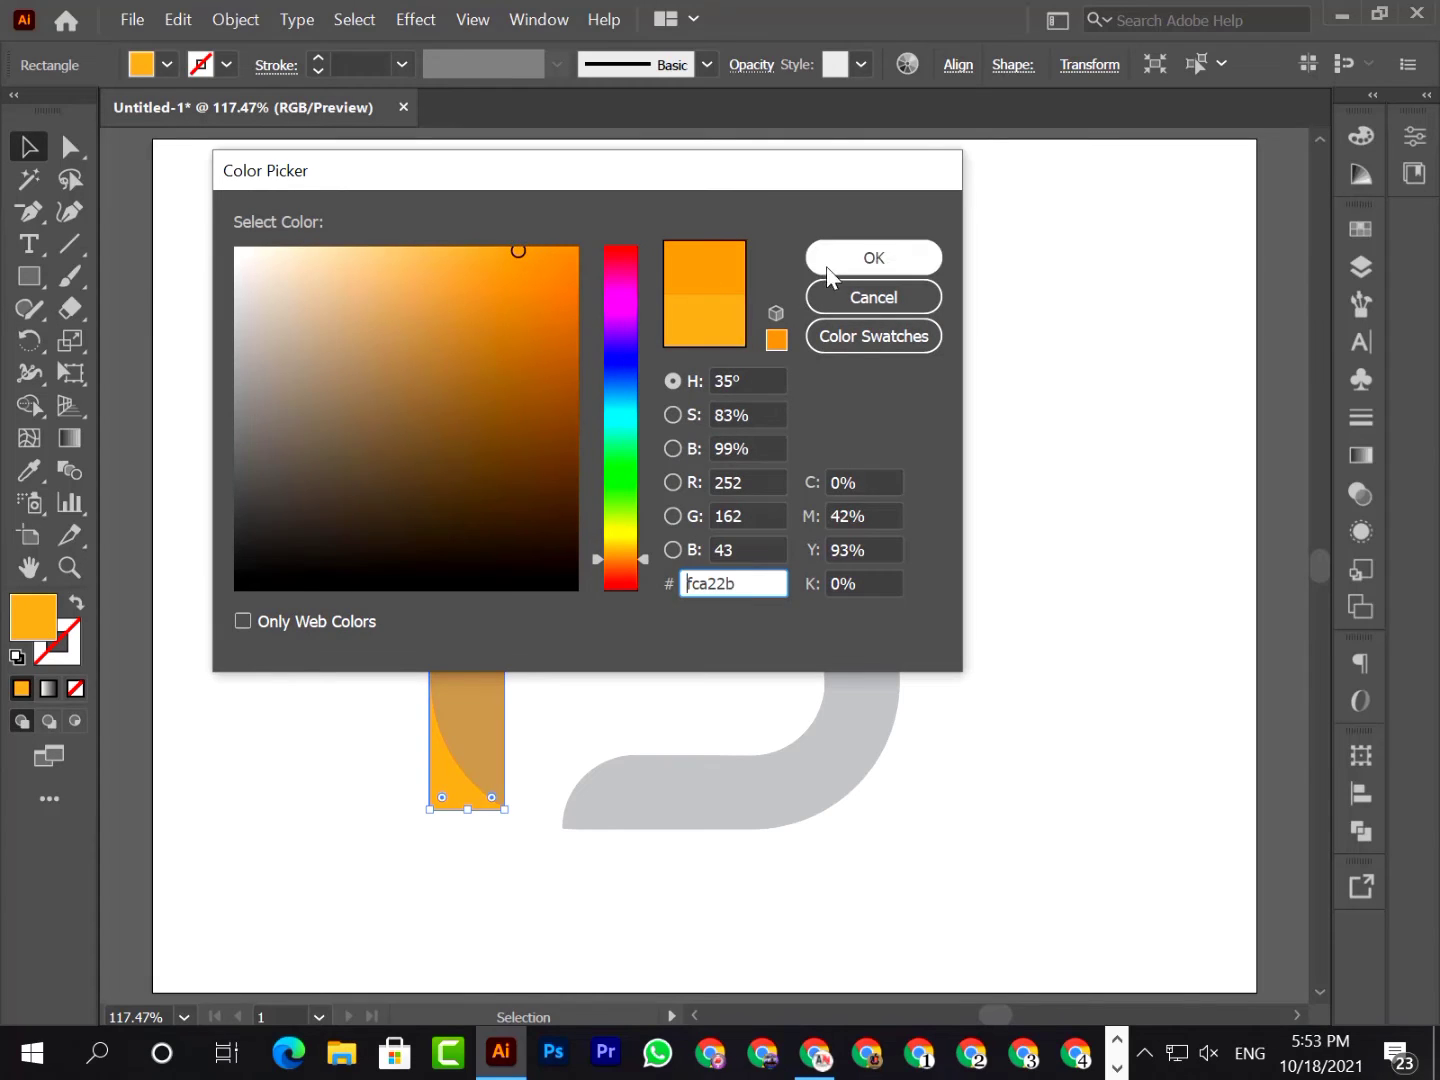
click(830, 266)
click(1078, 635)
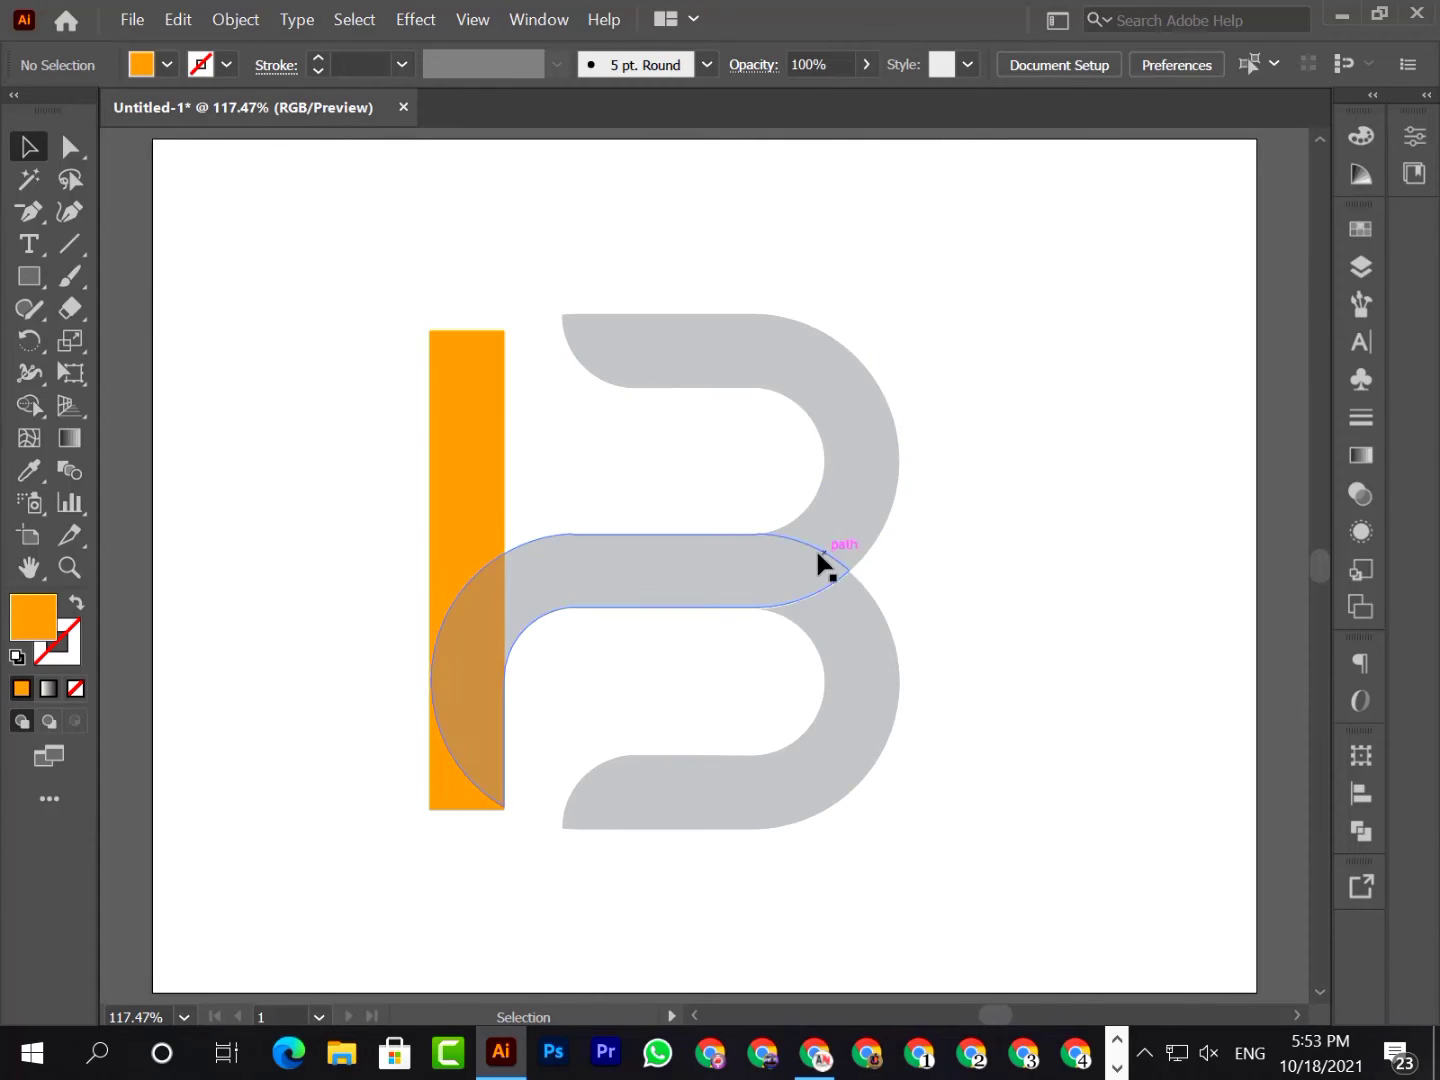
Ungroup the upper bowl and the middle arm so they can be selected separately
click(721, 556)
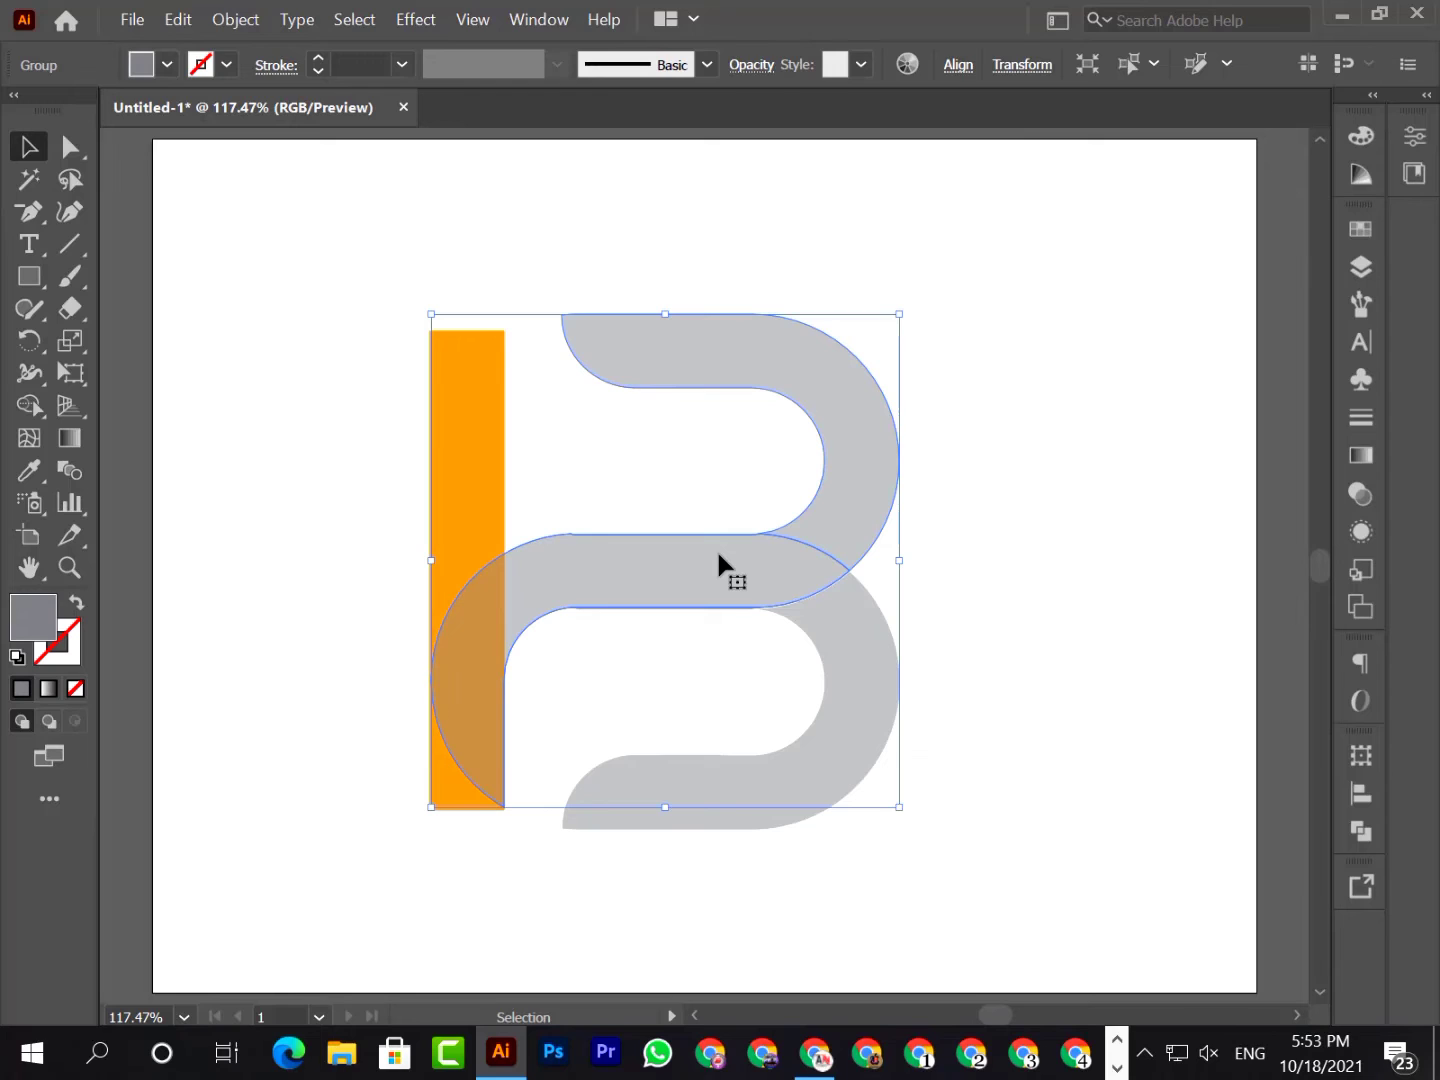
click(1106, 611)
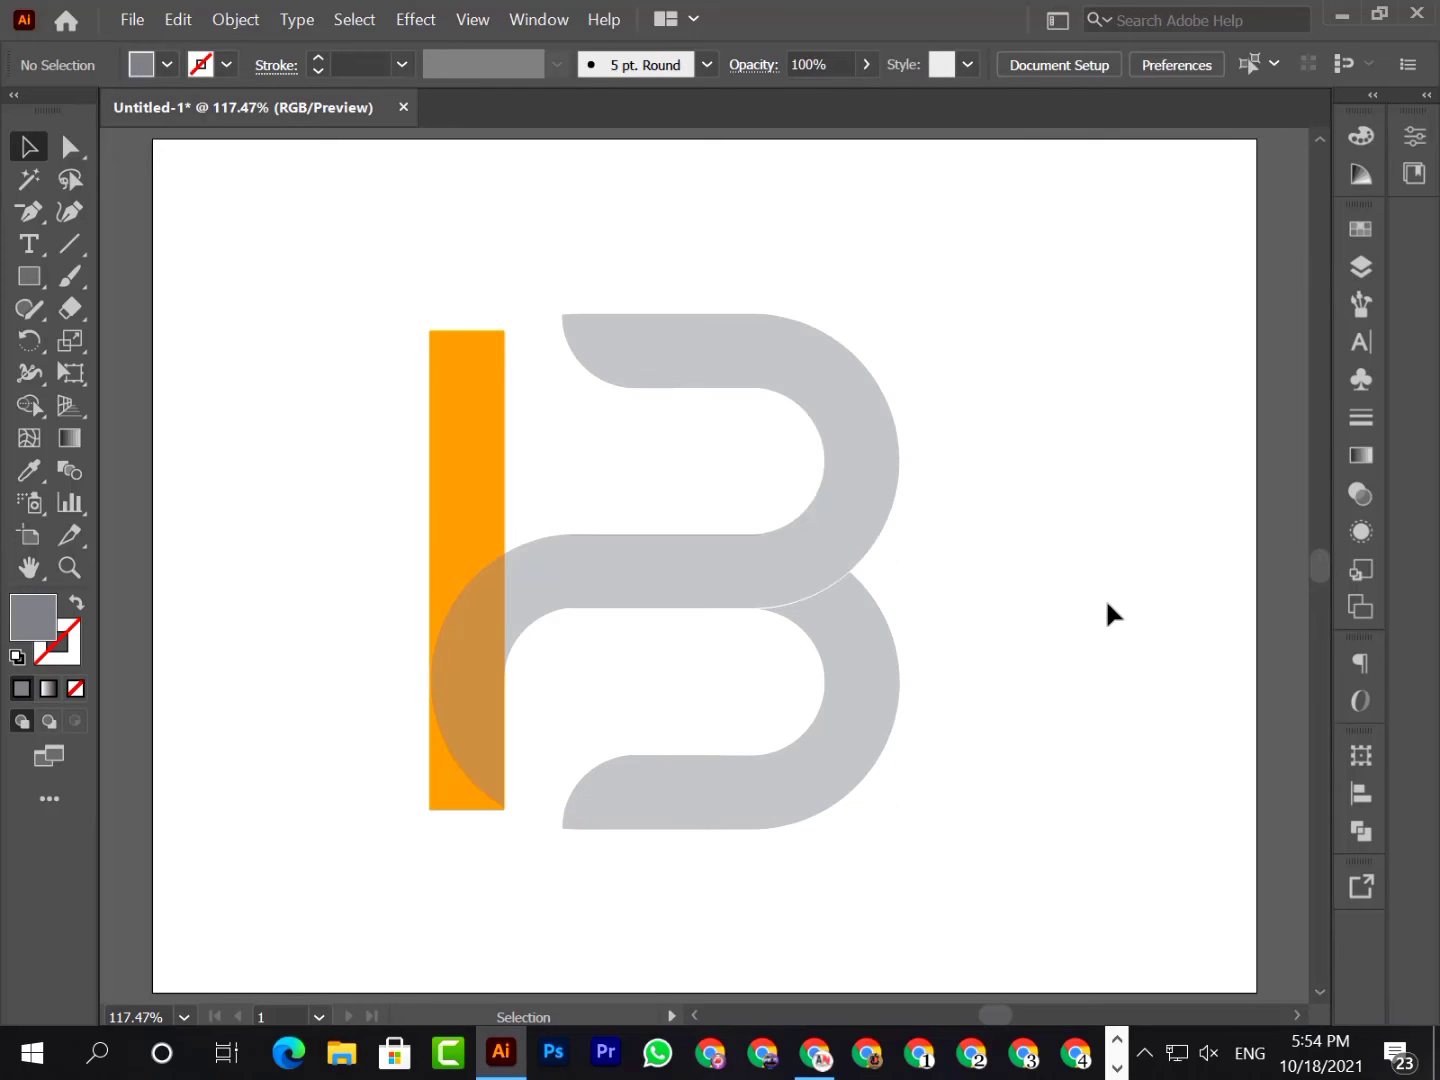
click(706, 556)
right_click(709, 559)
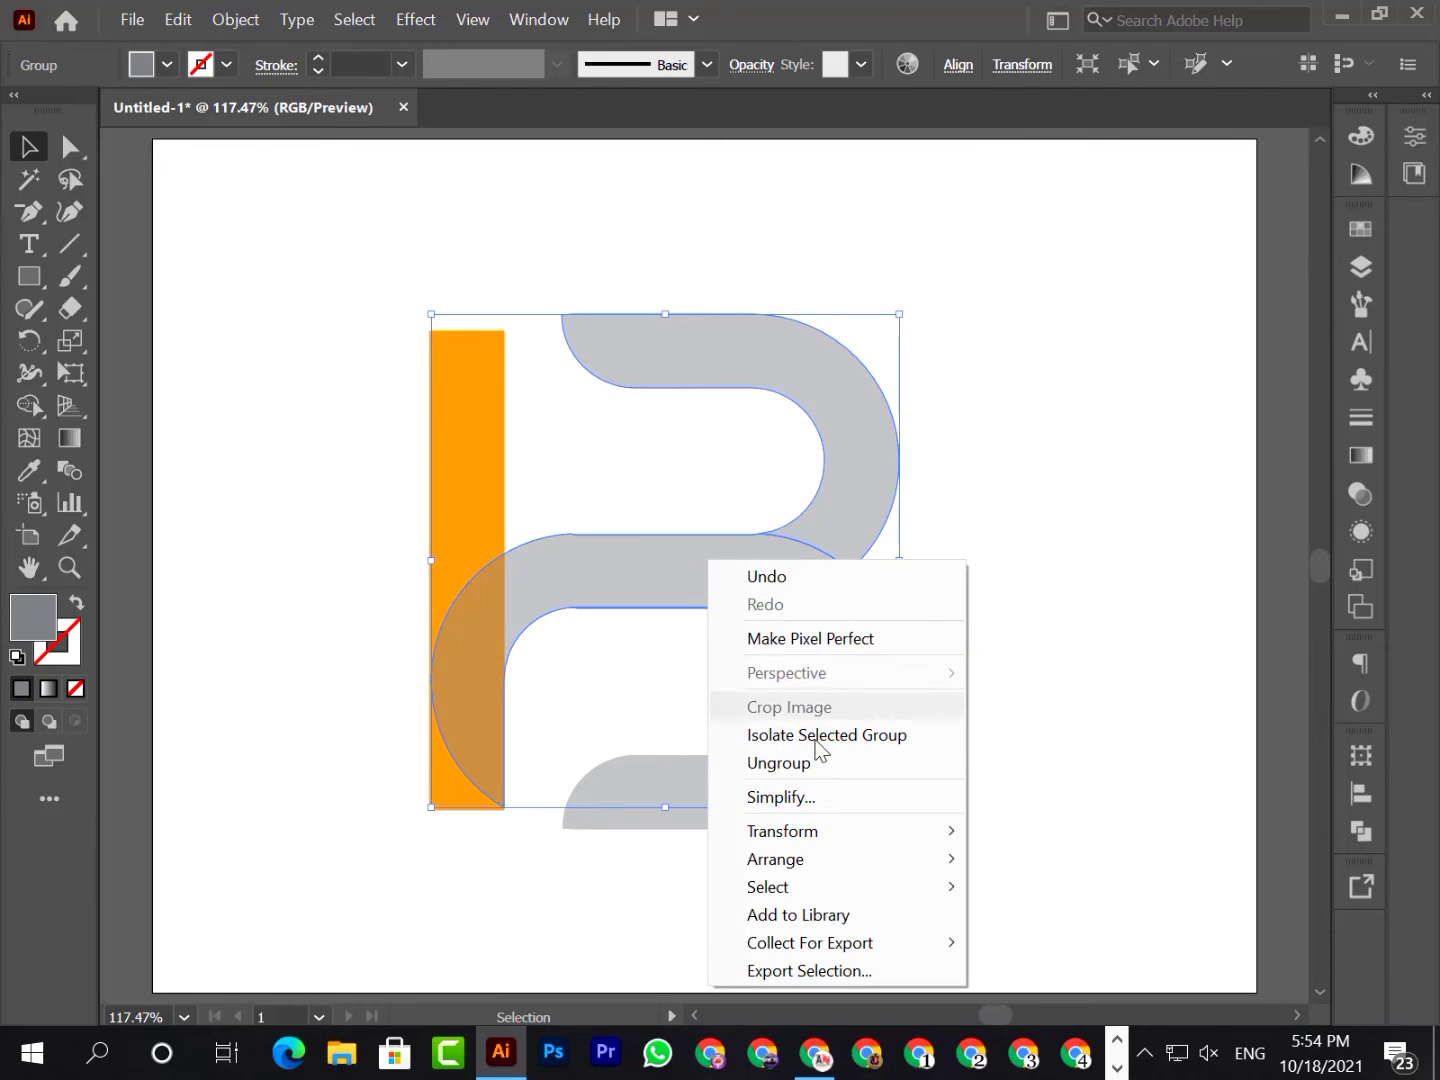
click(765, 761)
click(991, 658)
Fill the middle arm with its lower-left curve with a hot pink swatch
click(676, 576)
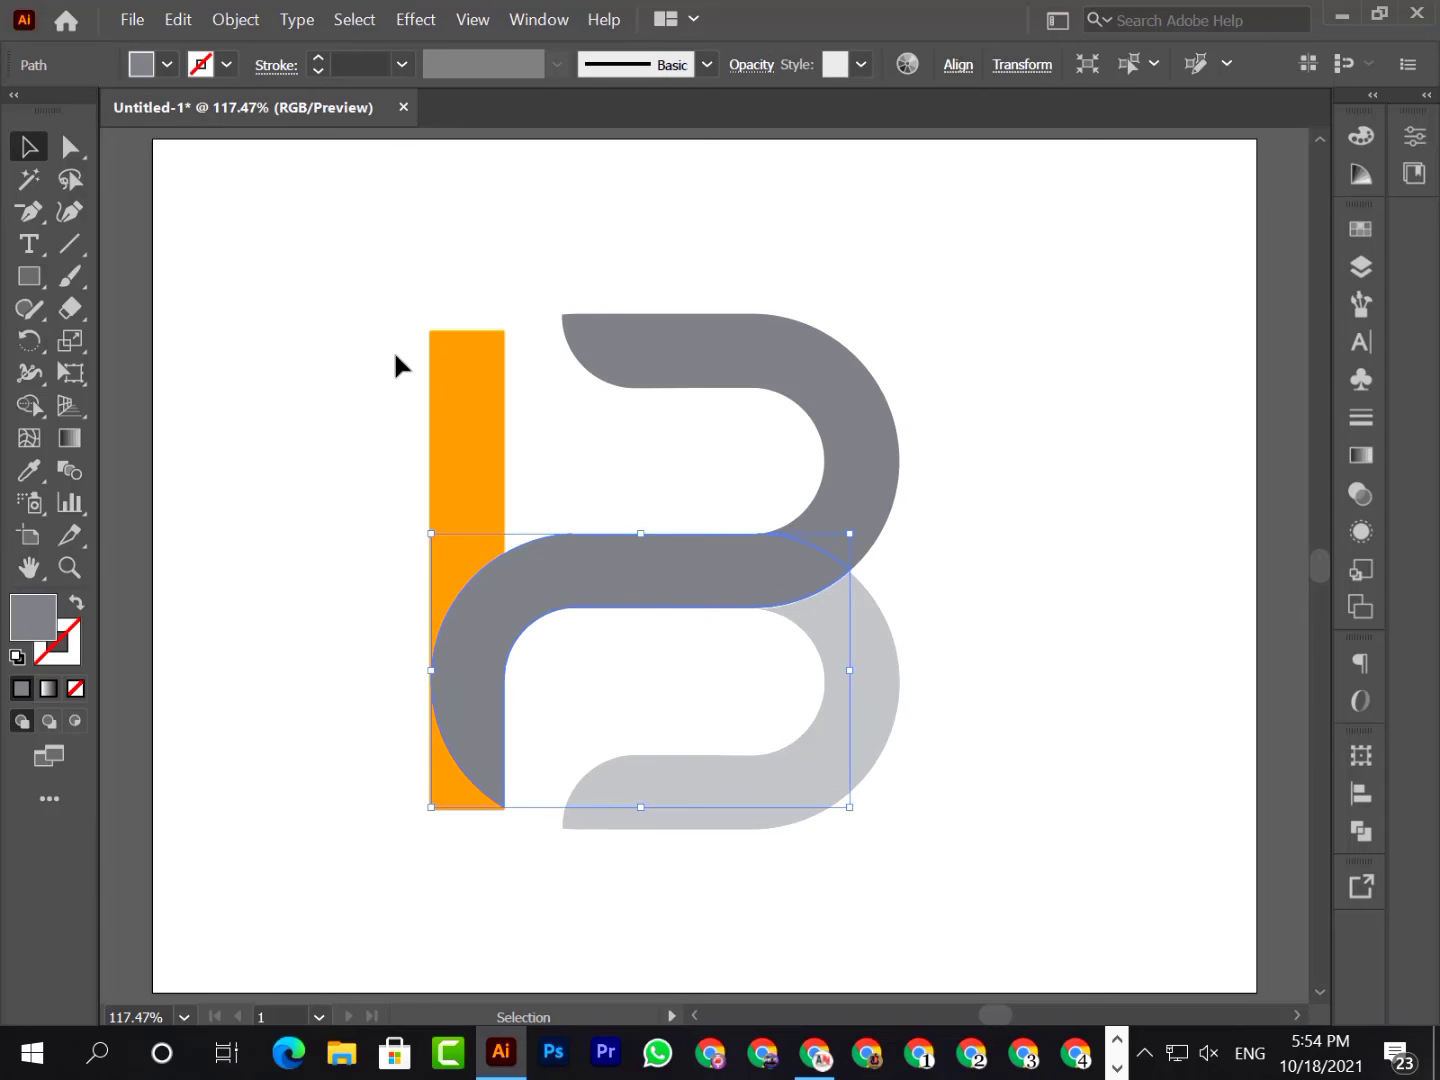
click(167, 62)
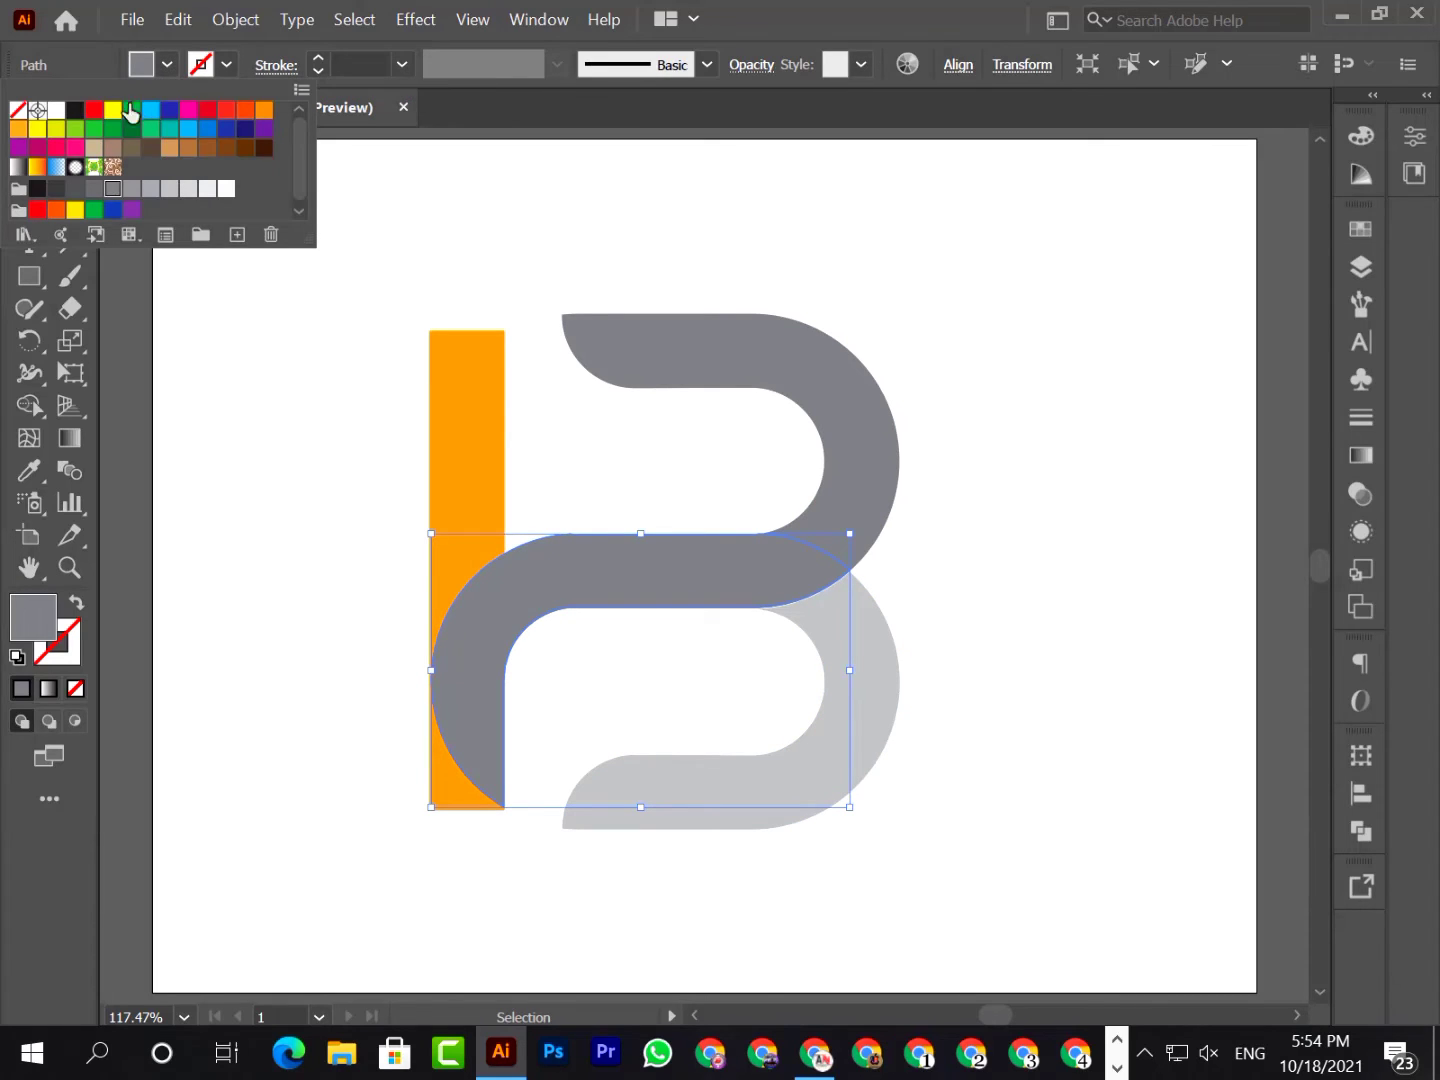
click(187, 110)
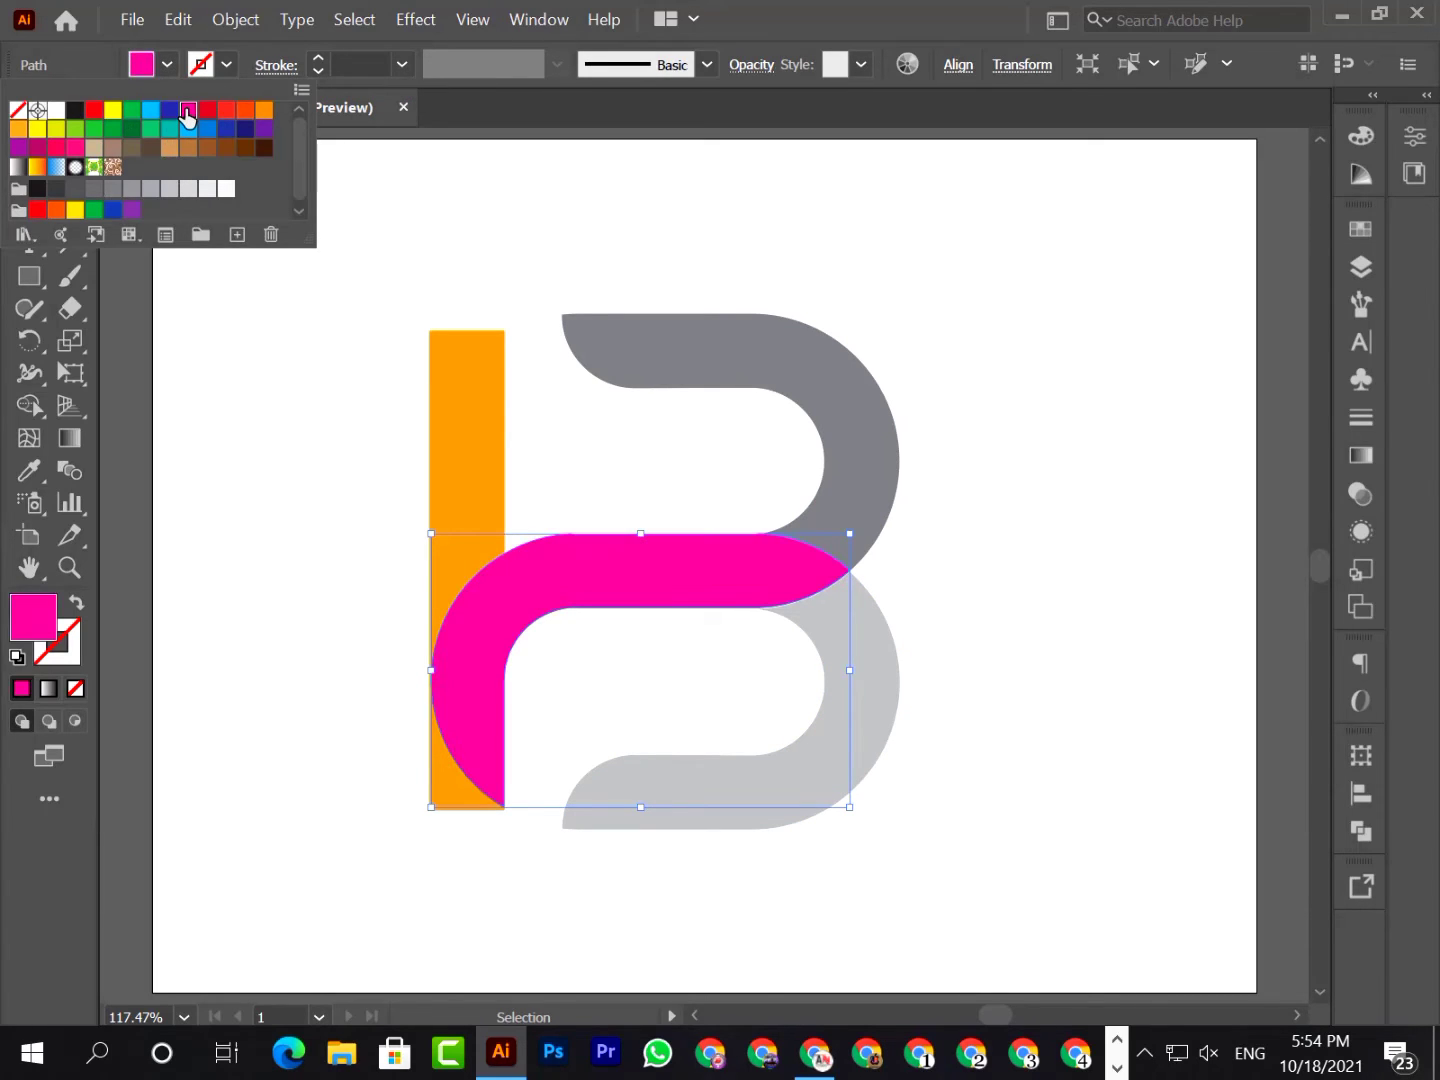
click(75, 147)
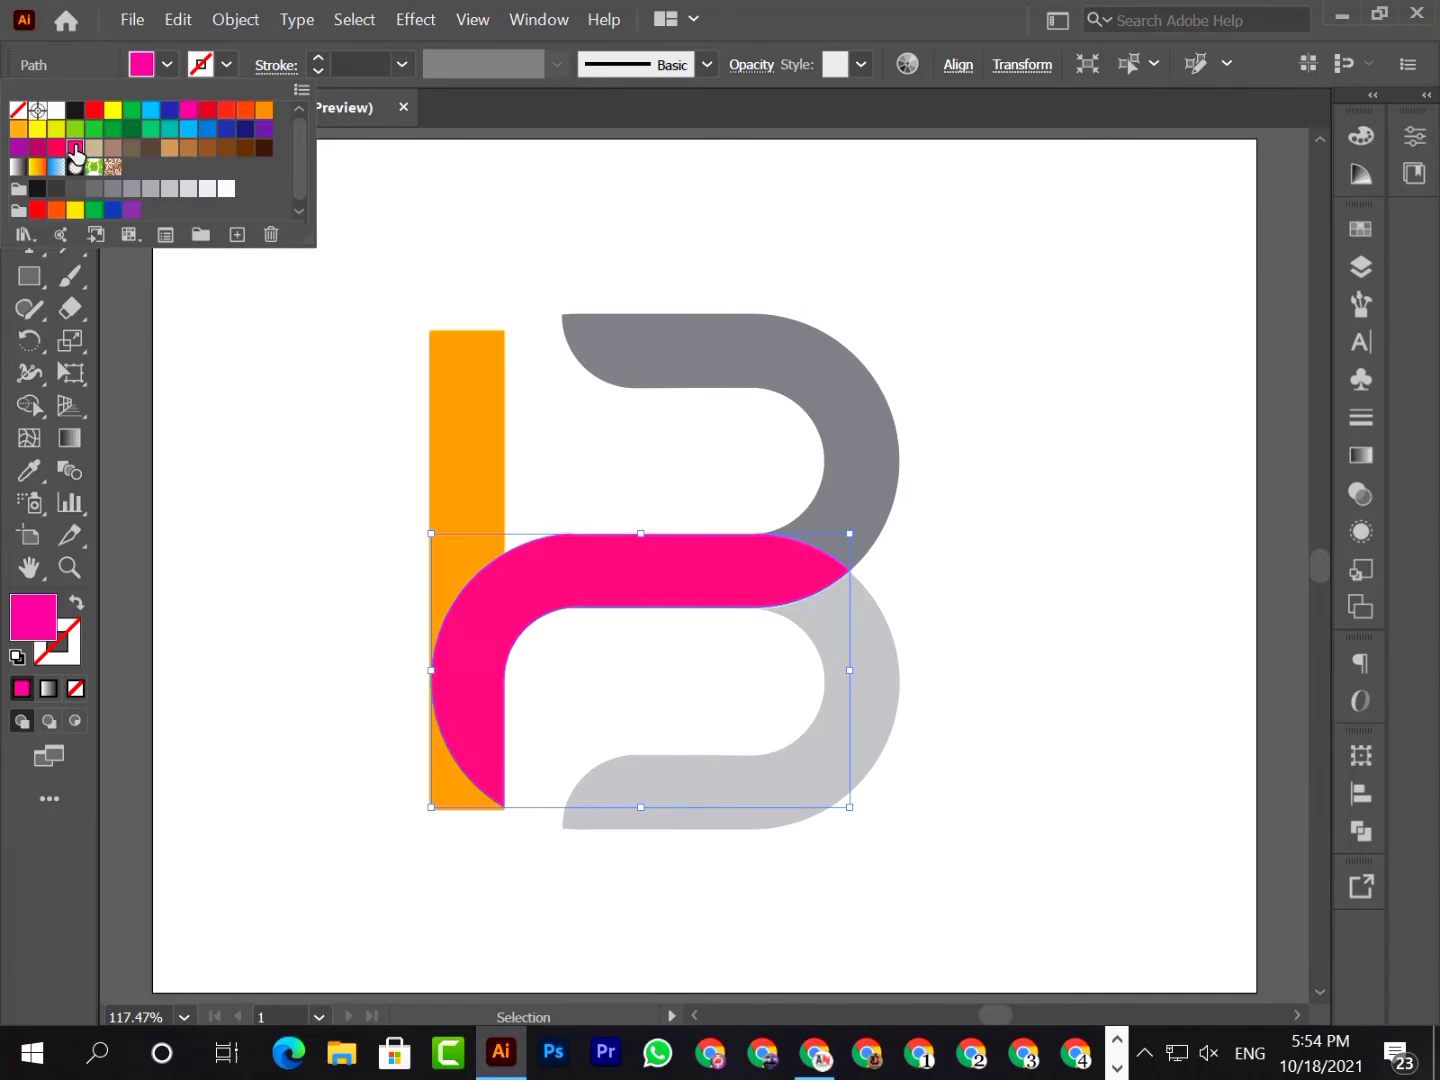
click(216, 564)
Fill the lower bowl of the B with a purple swatch and deselect it
click(853, 679)
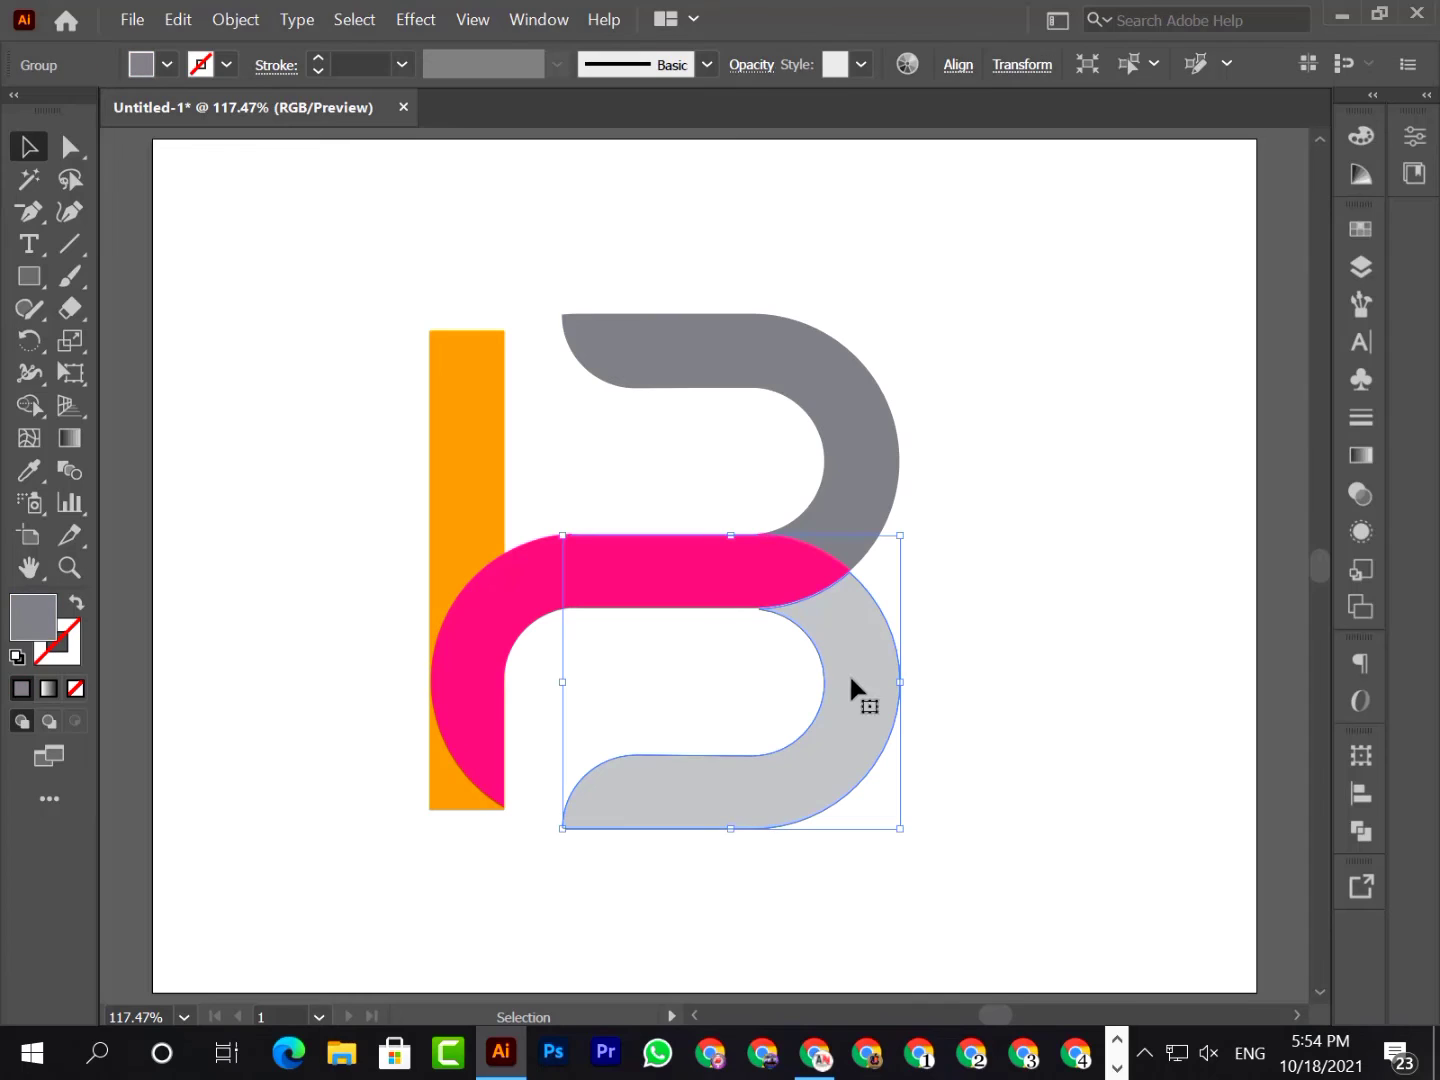
click(168, 66)
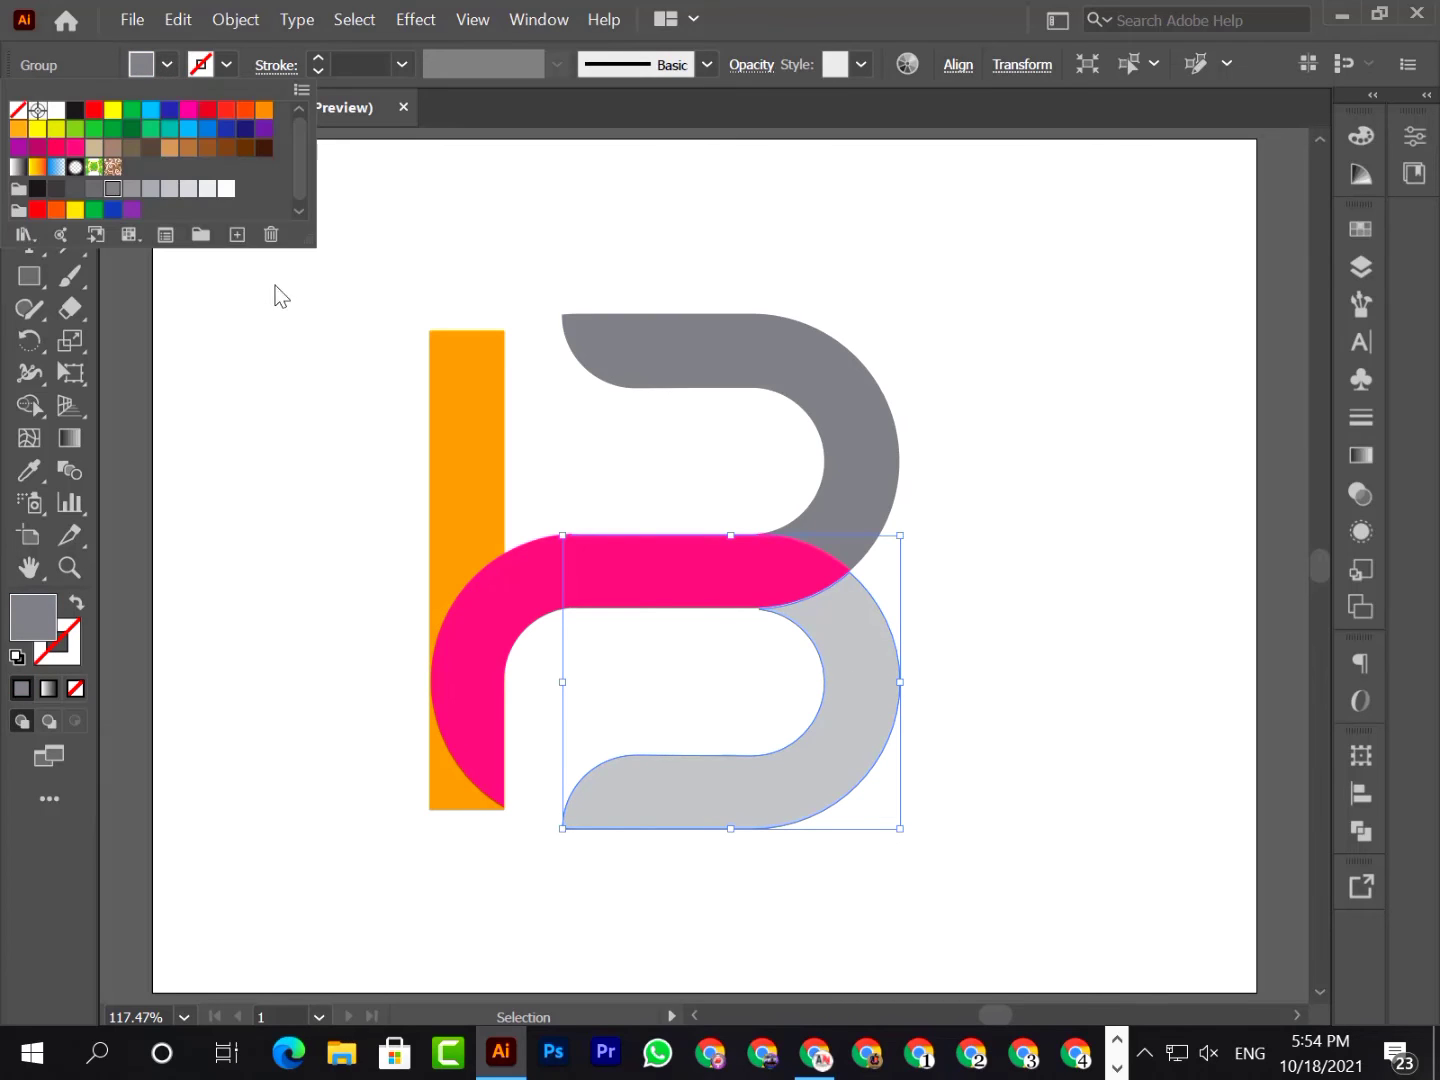
click(18, 149)
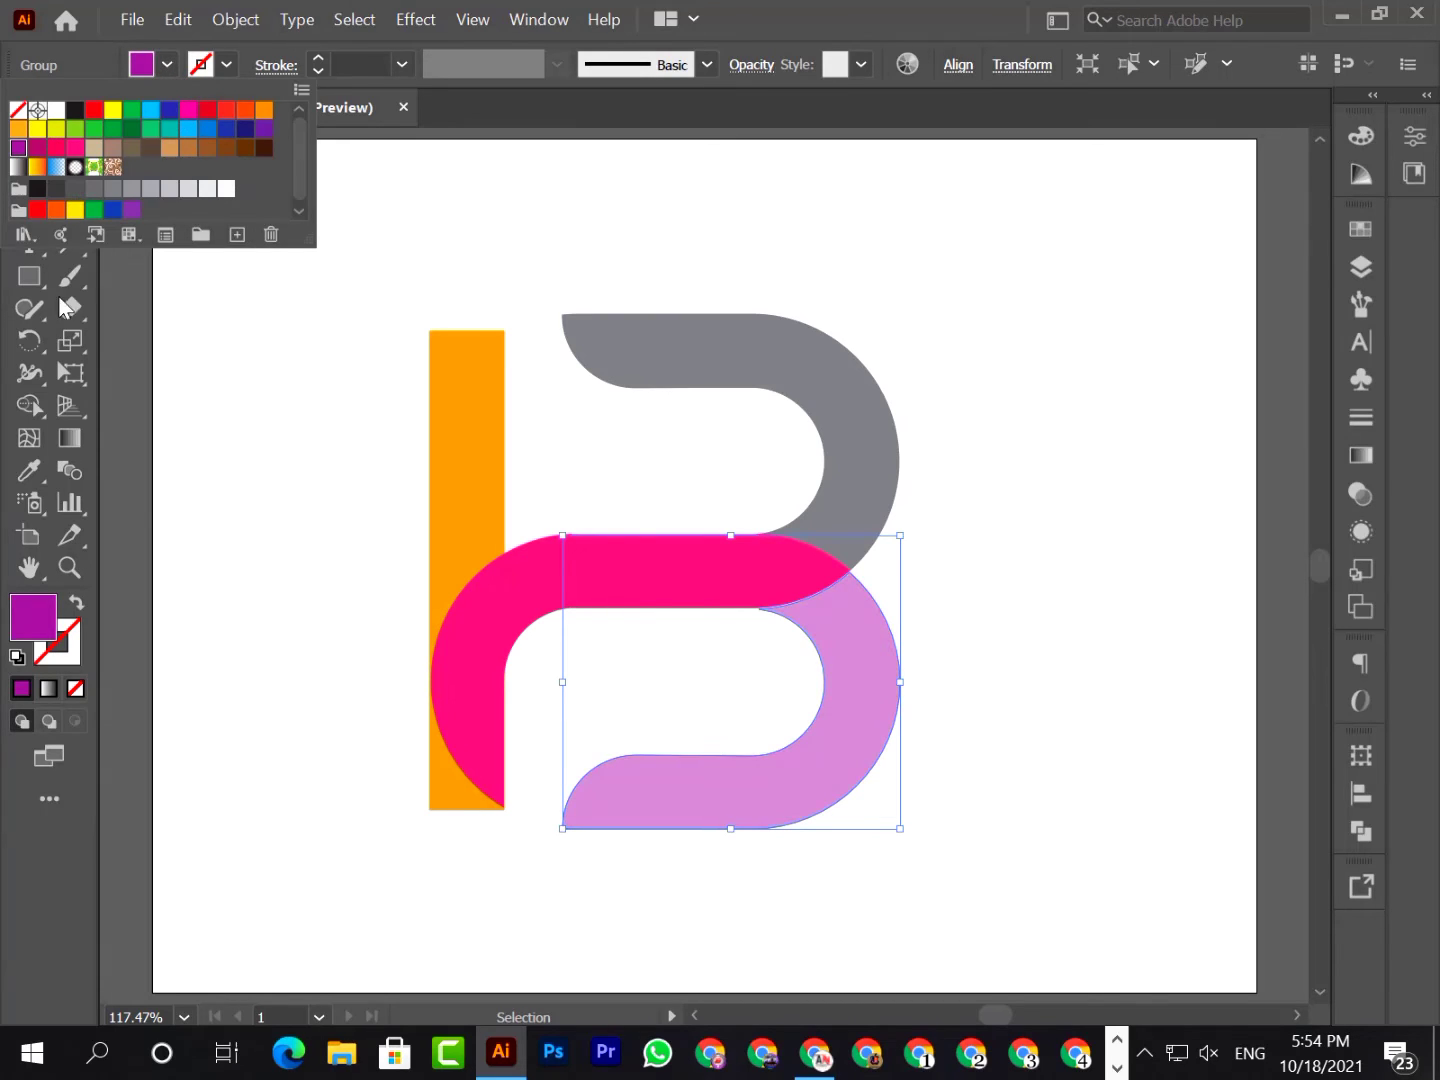
click(37, 148)
click(19, 148)
click(324, 464)
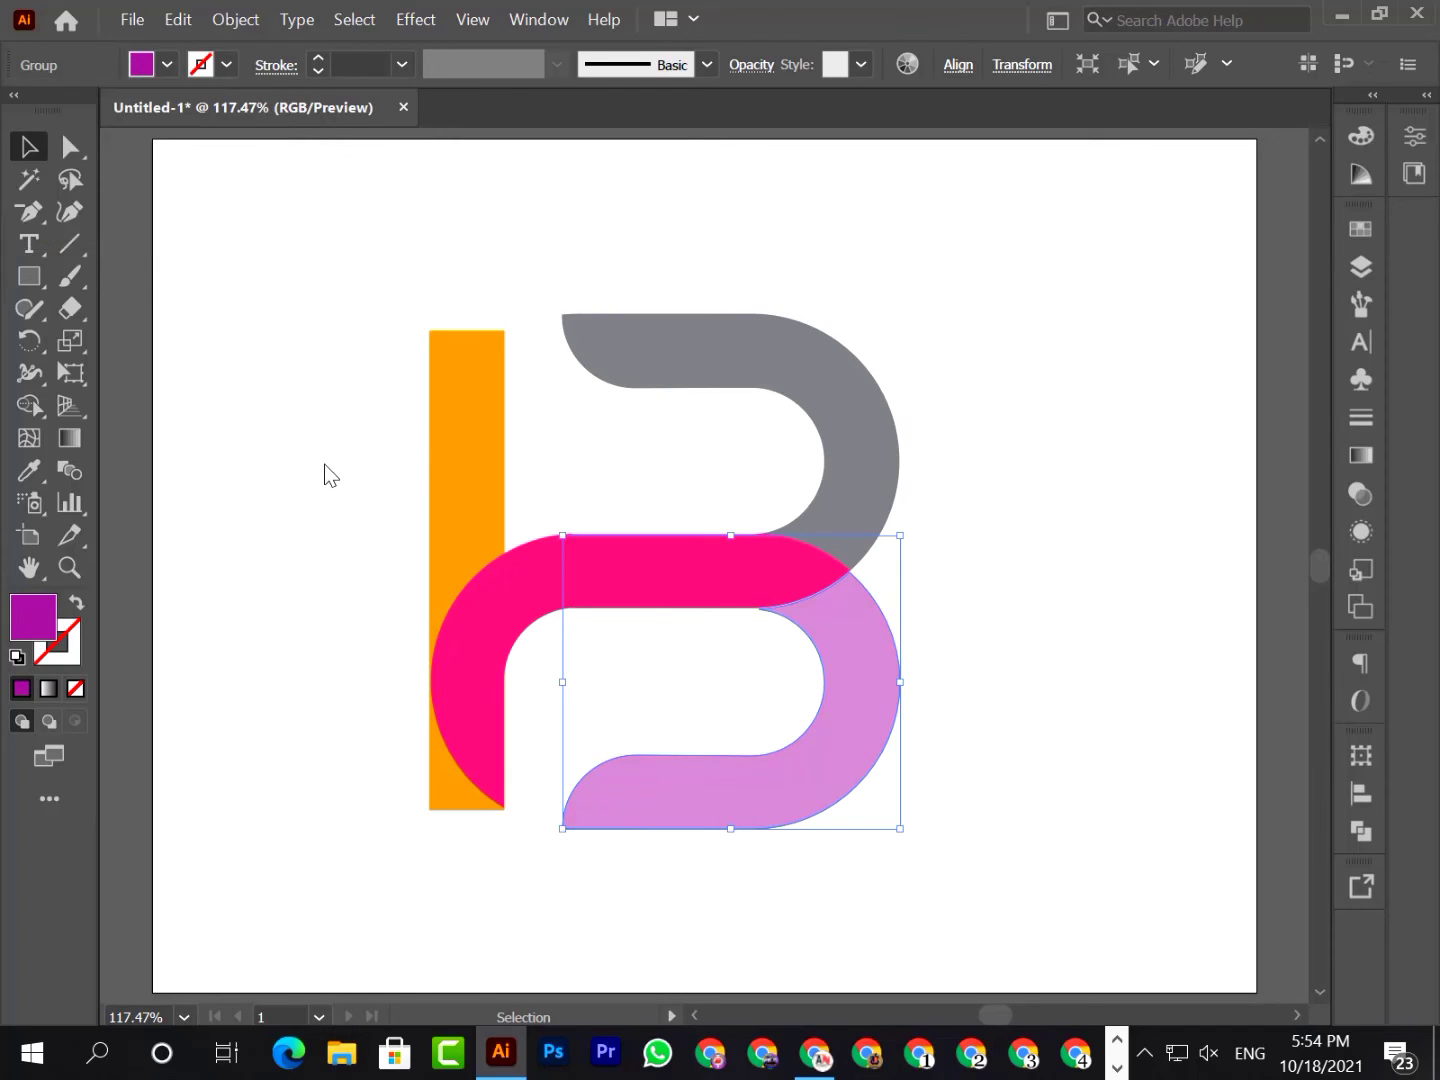
click(320, 457)
Fill the upper bowl of the B with pure red and deselect it
click(804, 366)
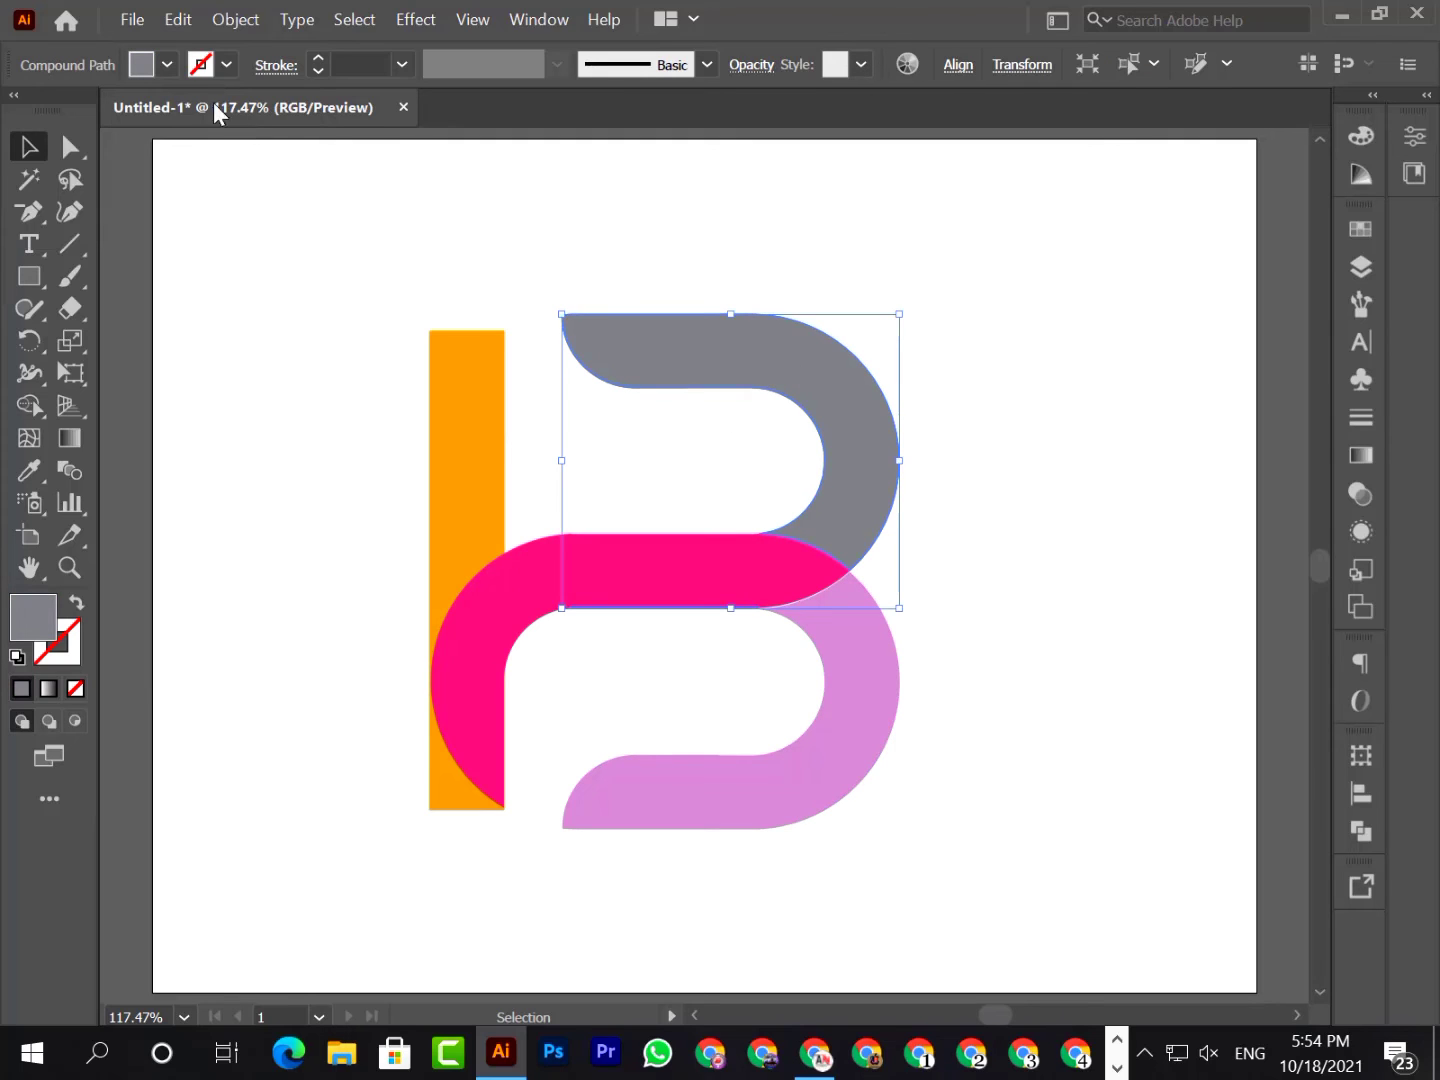
click(167, 66)
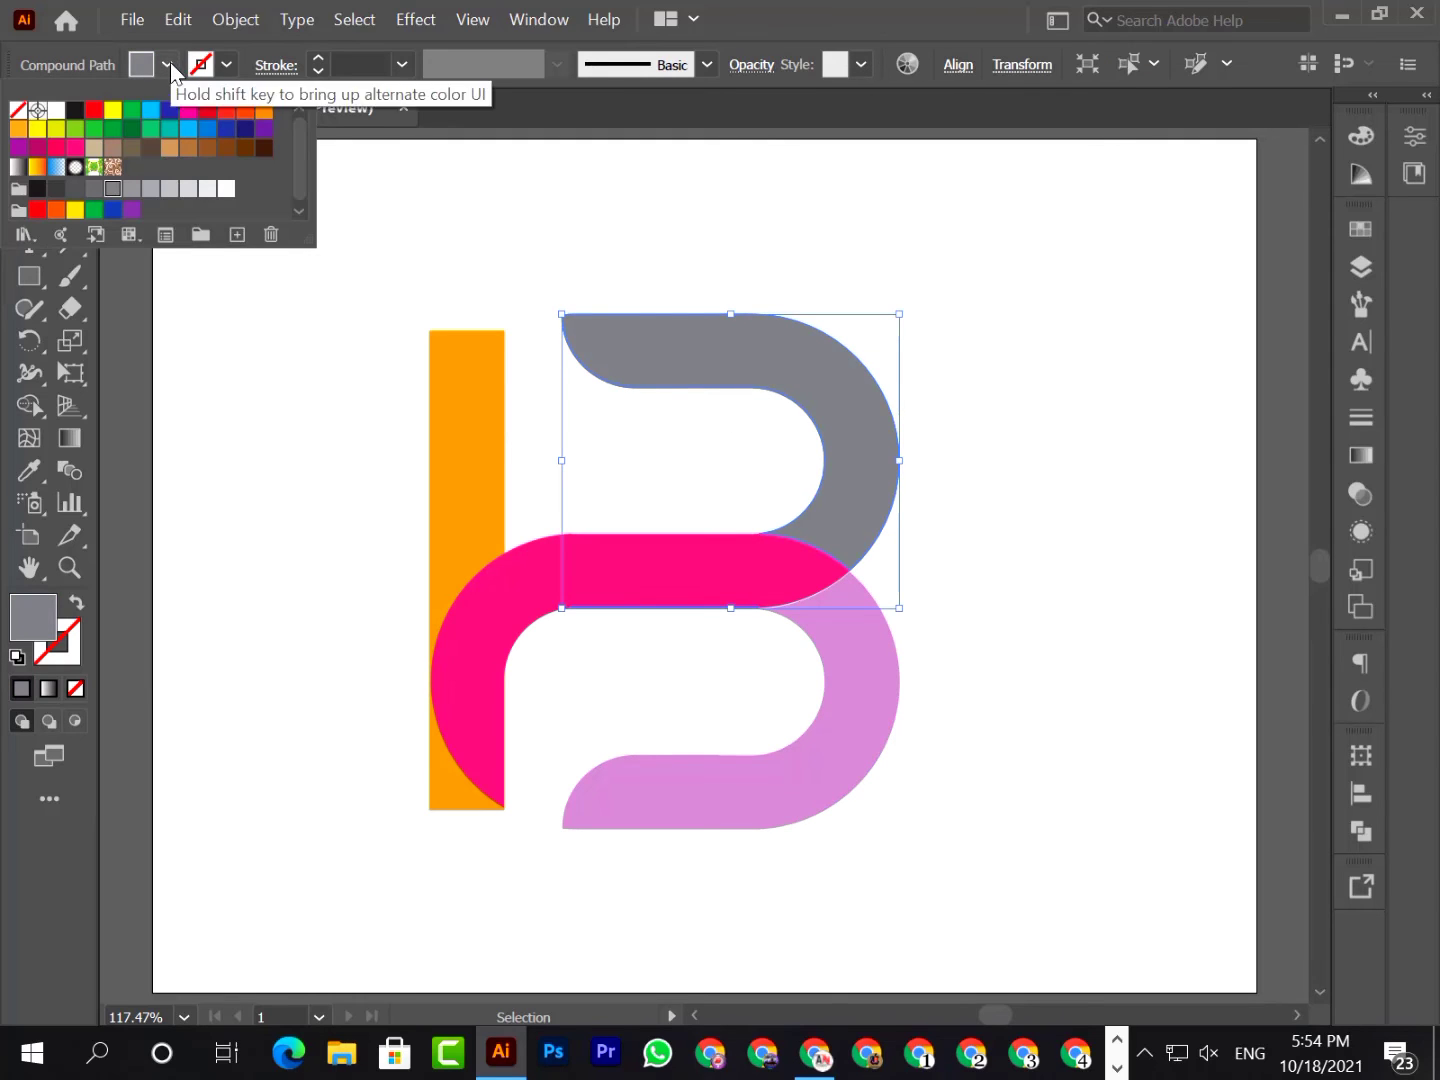
click(94, 110)
click(197, 483)
click(197, 483)
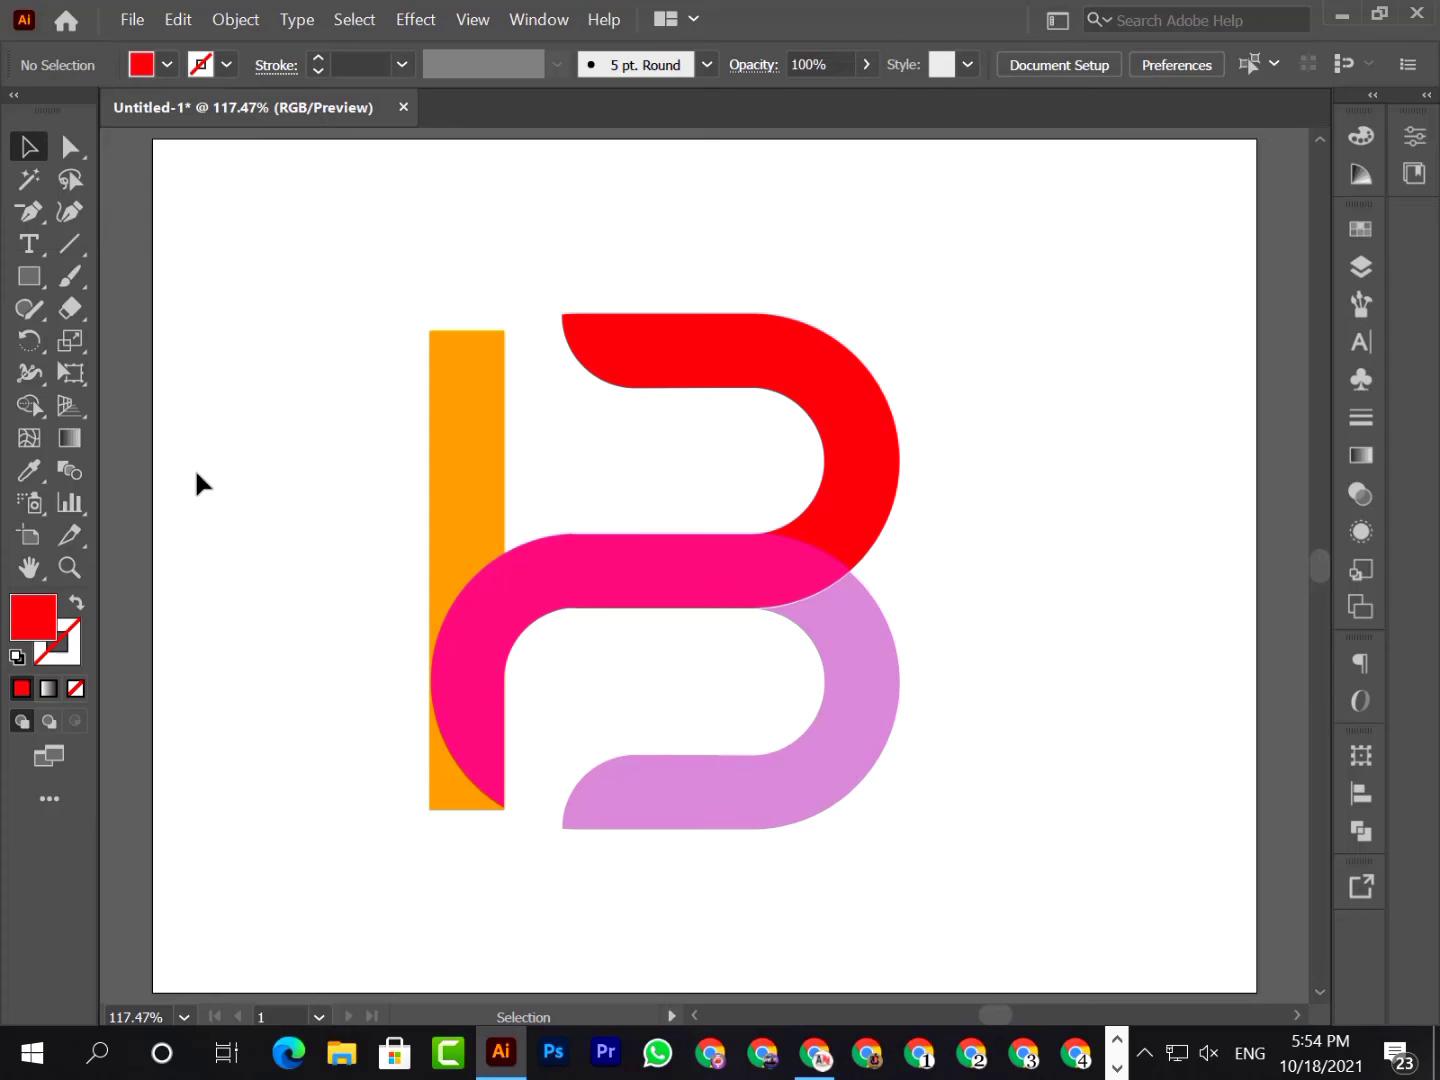
Bring the orange vertical bar to the front of the other shapes
click(439, 434)
right_click(441, 438)
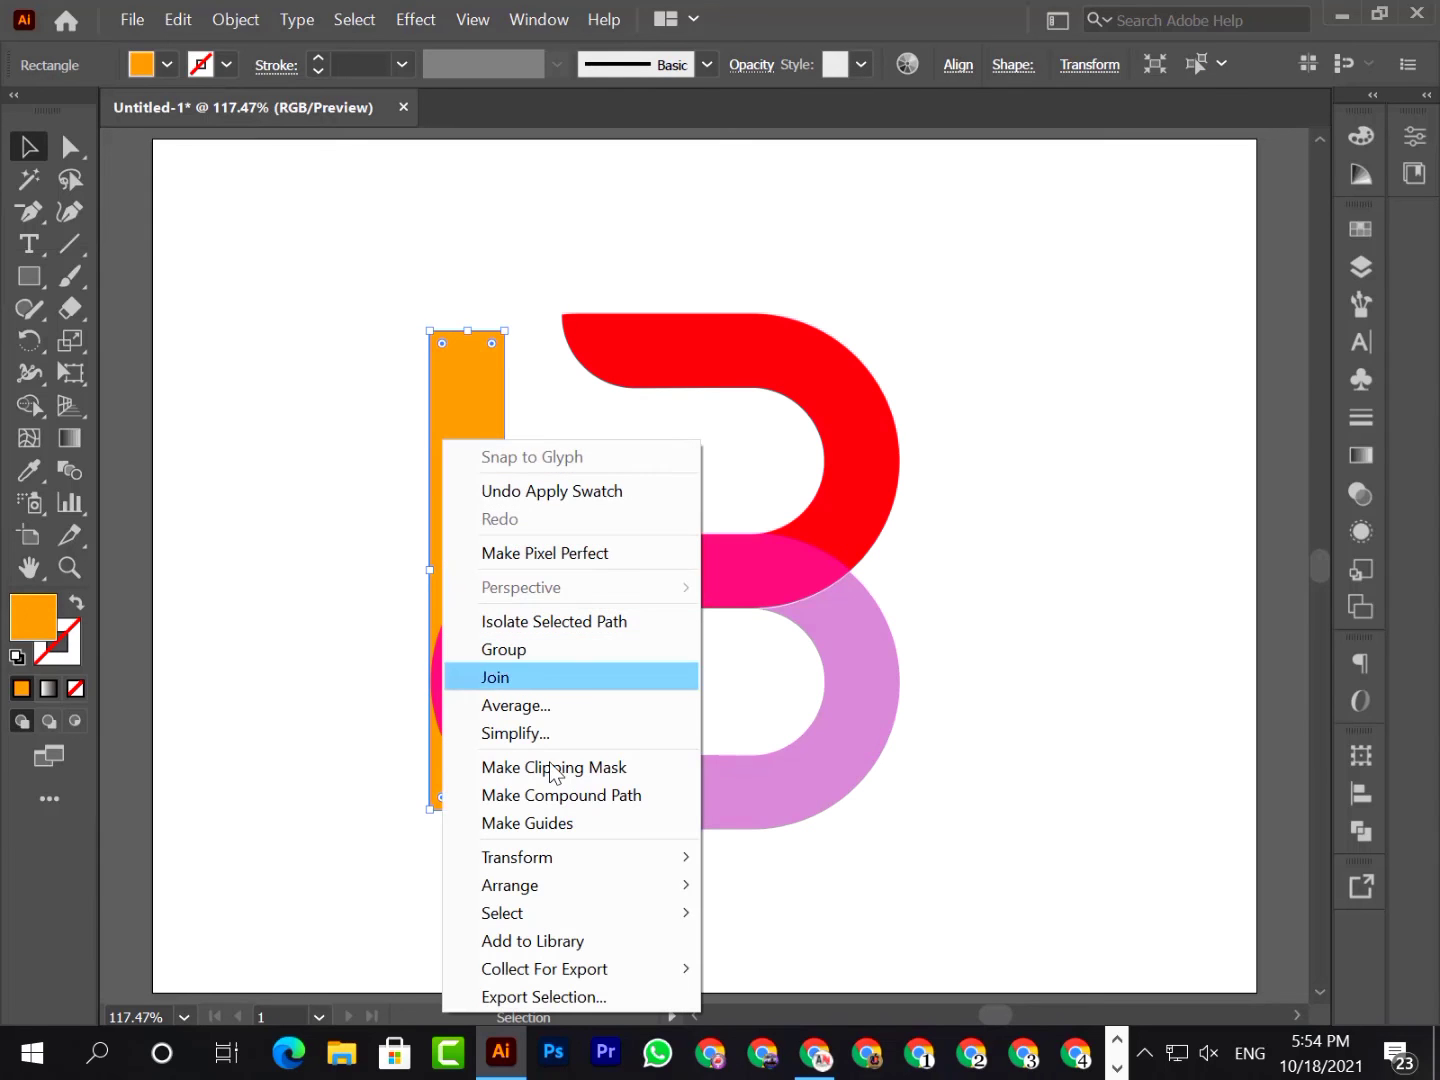
mouse_move(540, 884)
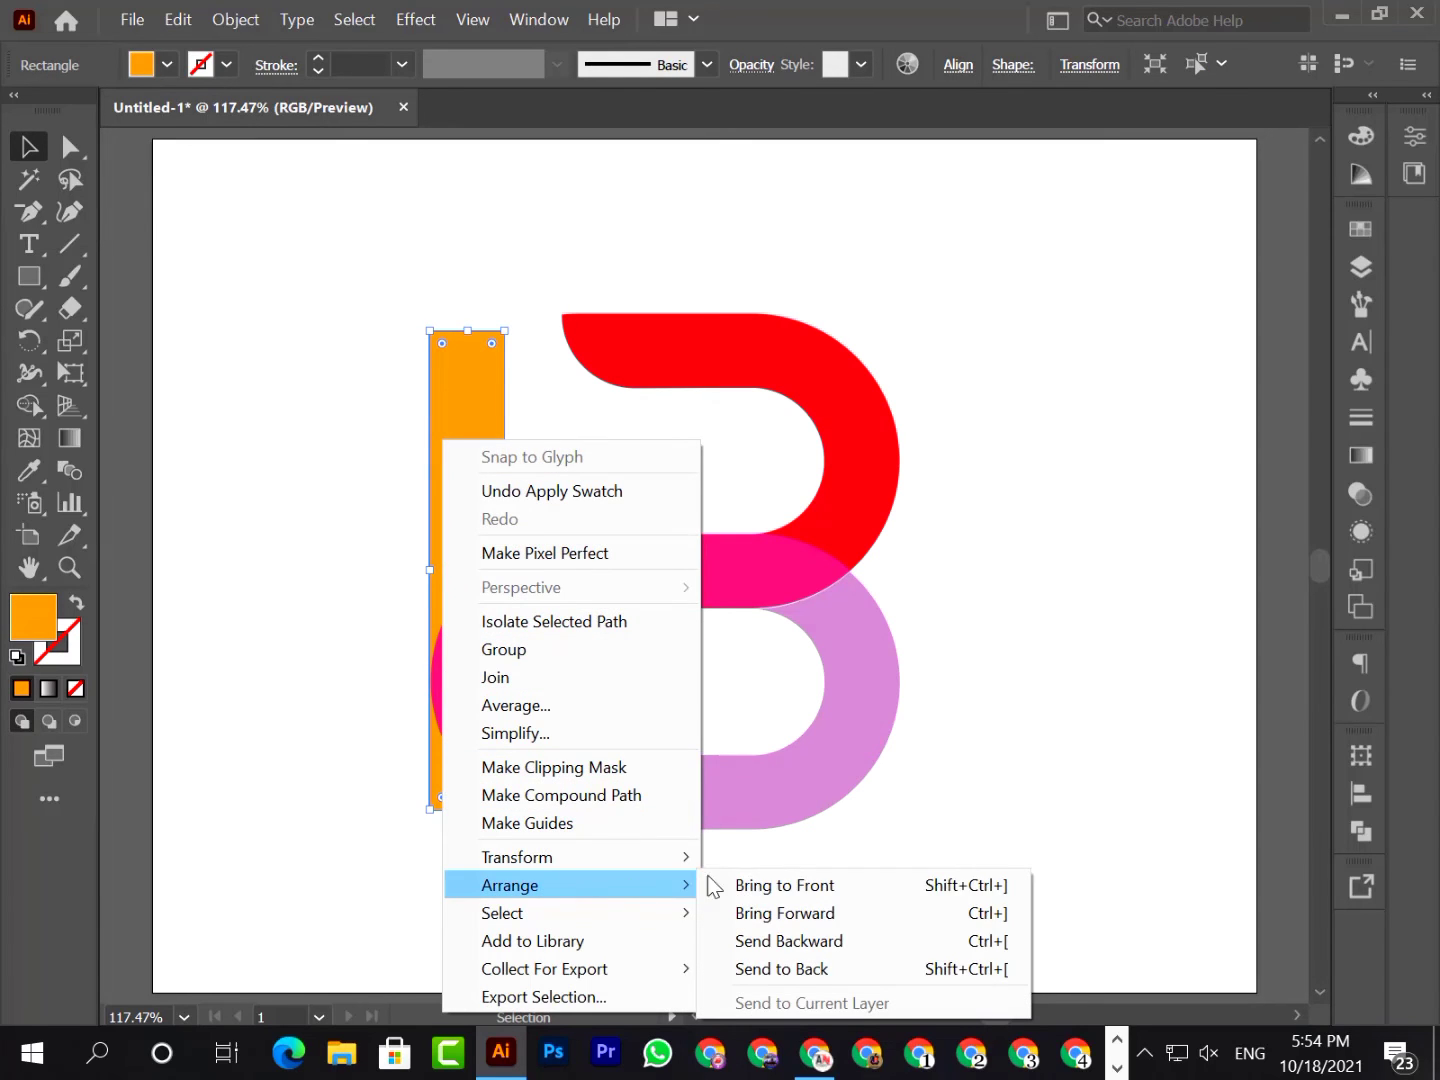
click(778, 880)
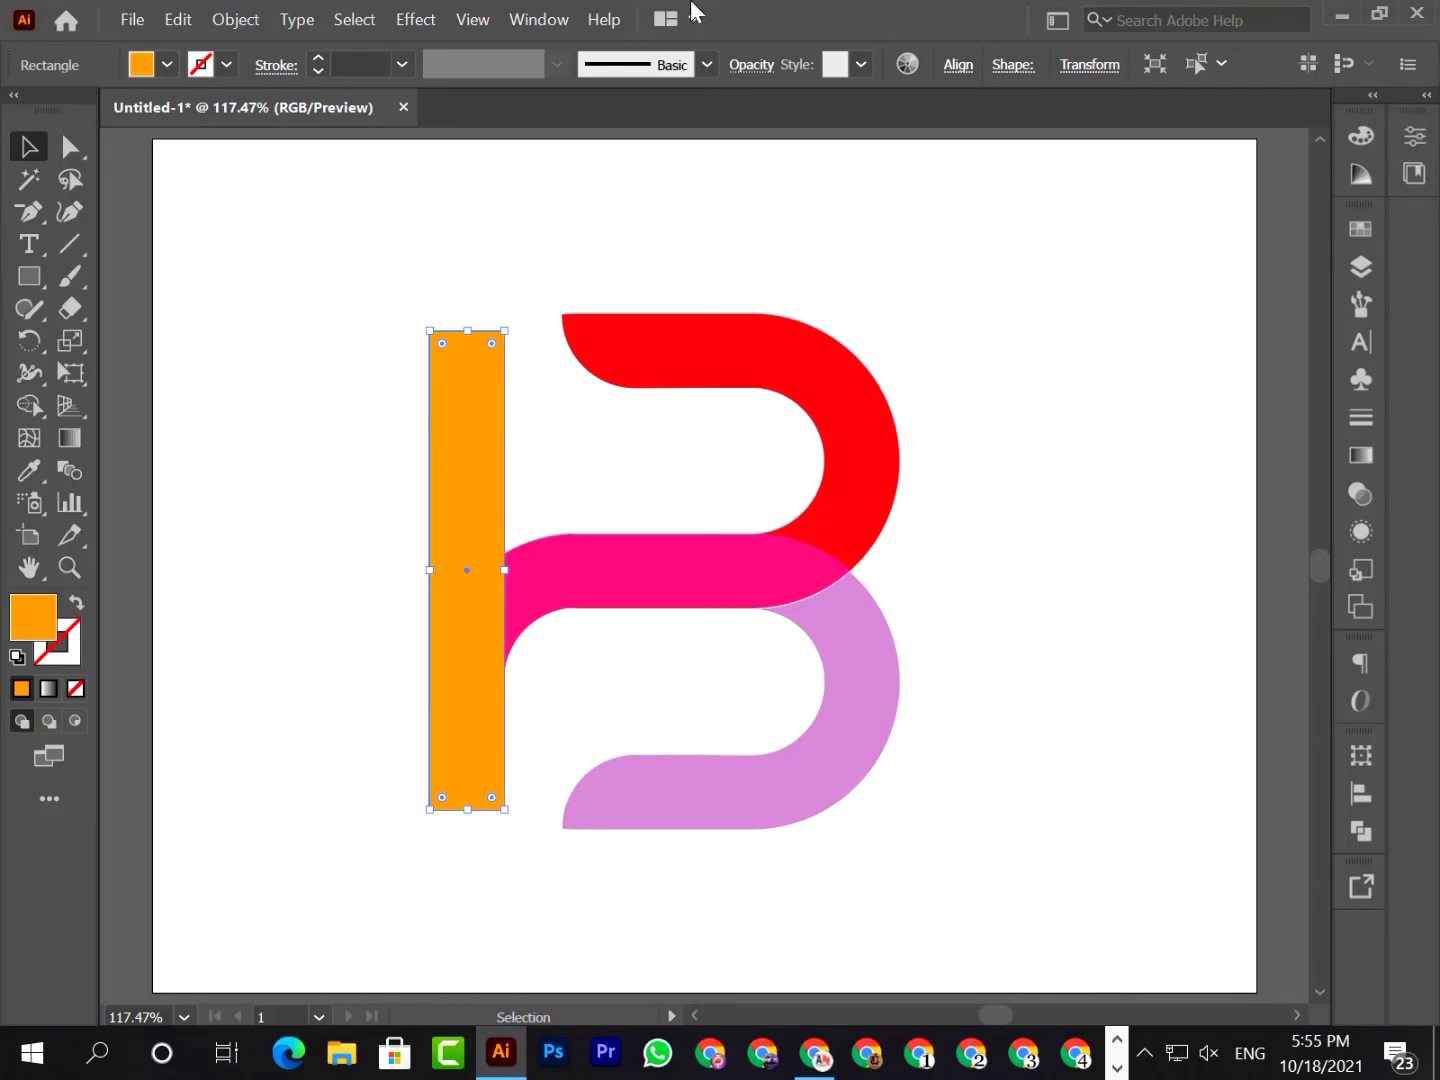
Set the orange bar's opacity to 50%
click(745, 67)
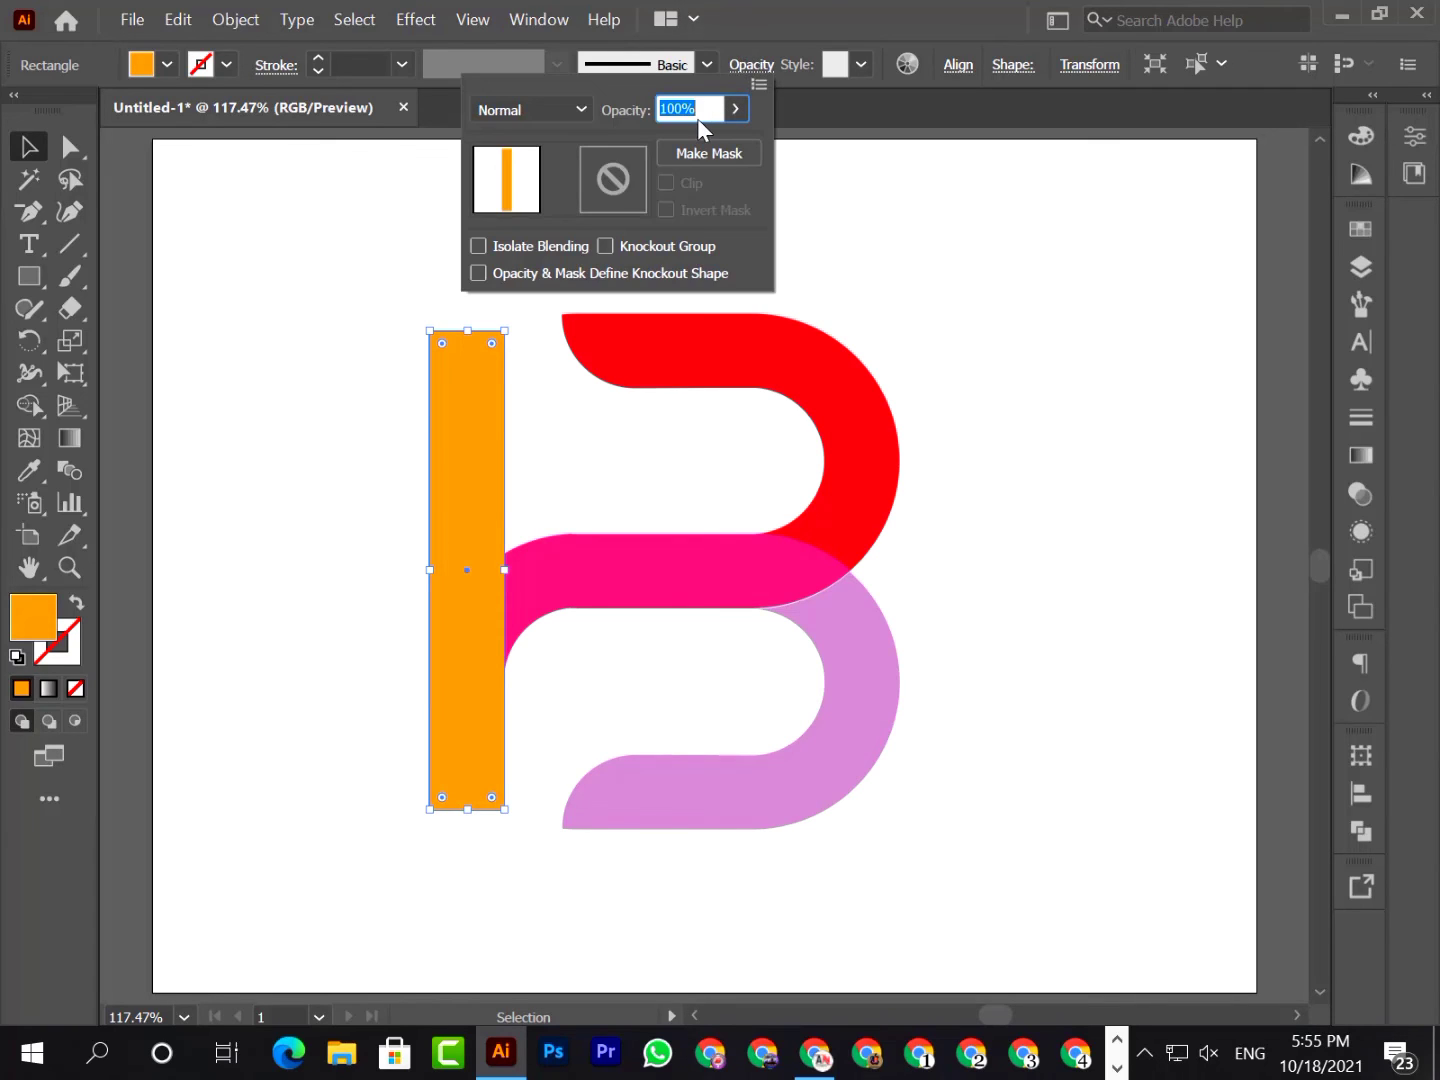
key(Return)
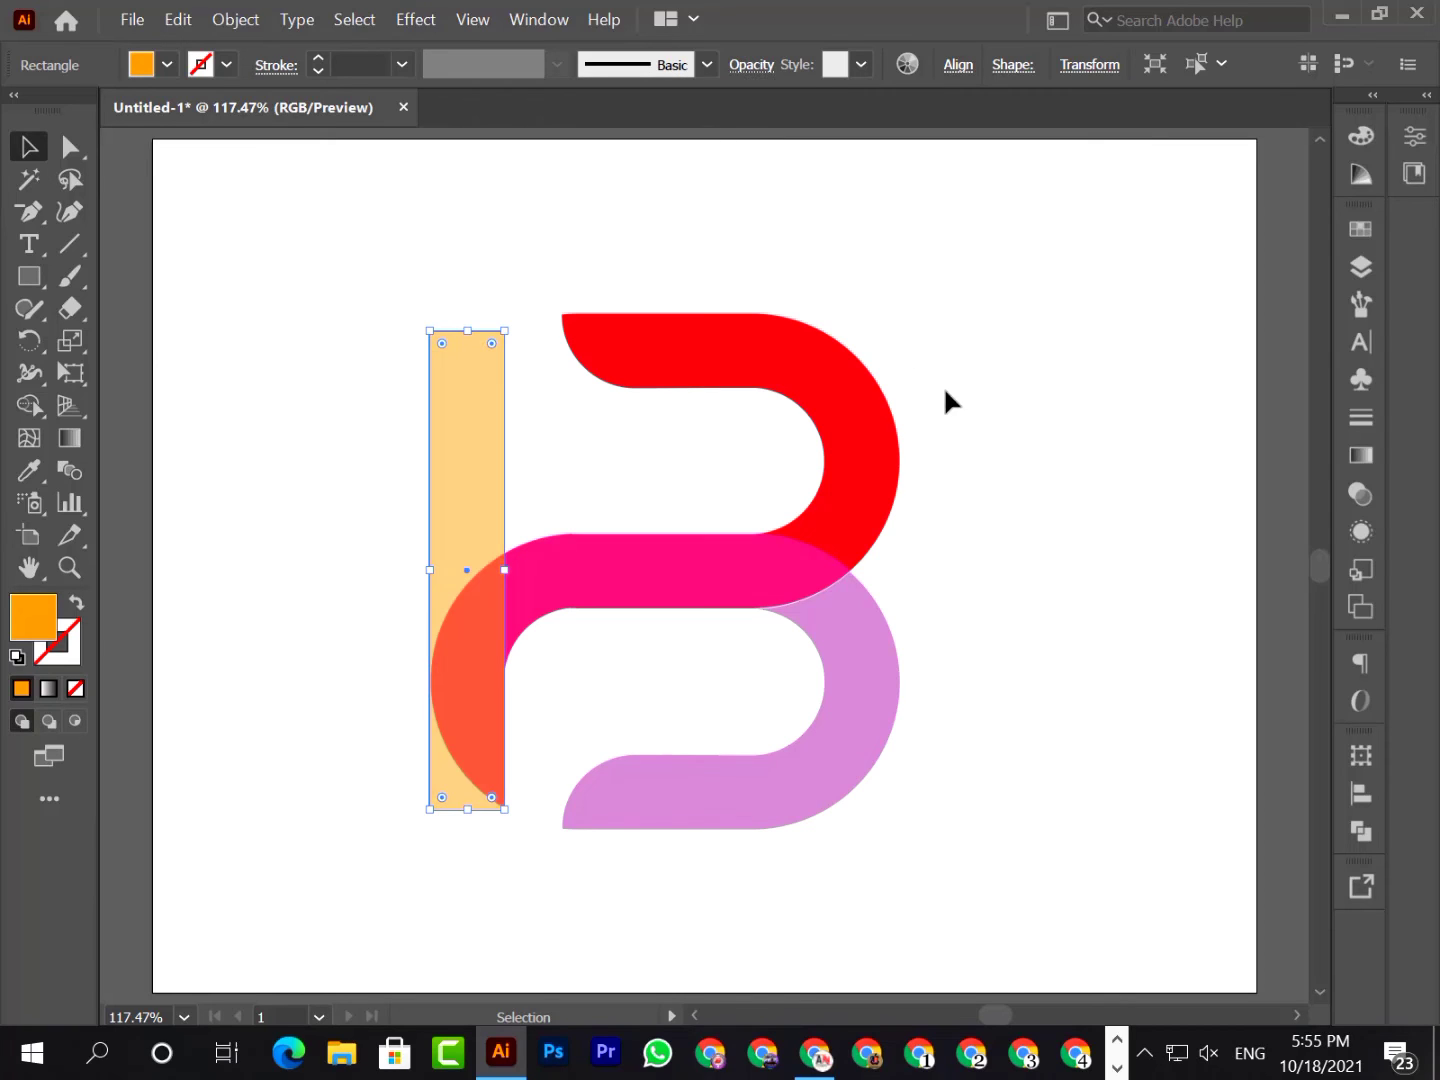
click(963, 409)
Set the orange bar's opacity to 60% and deselect it
click(482, 430)
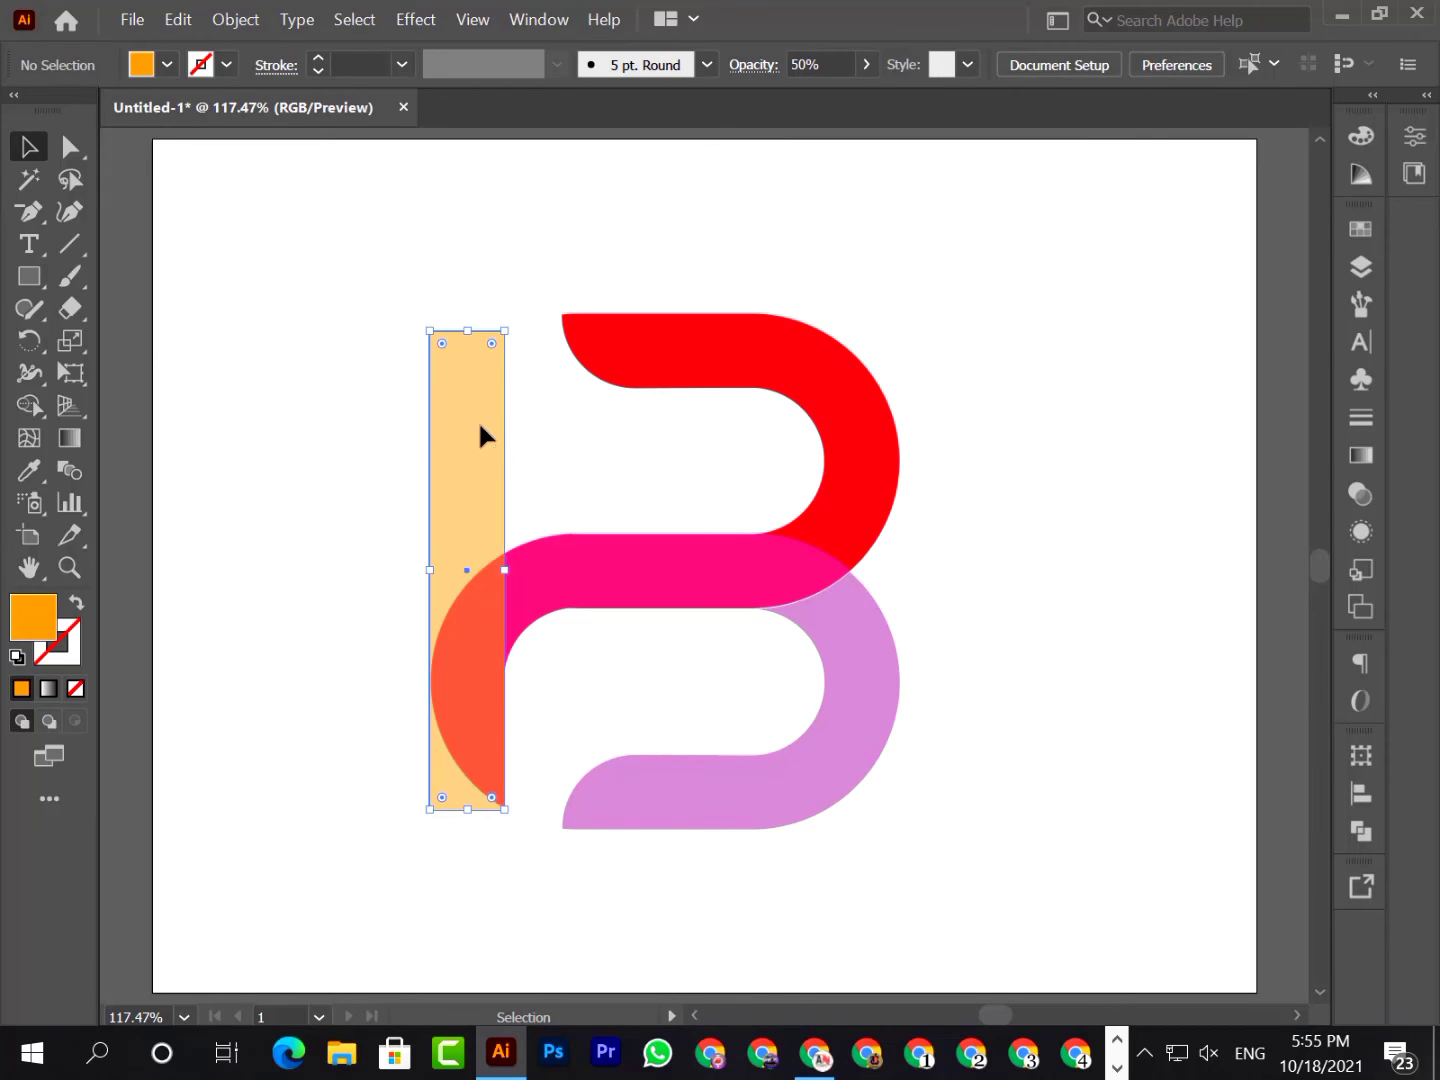
click(758, 64)
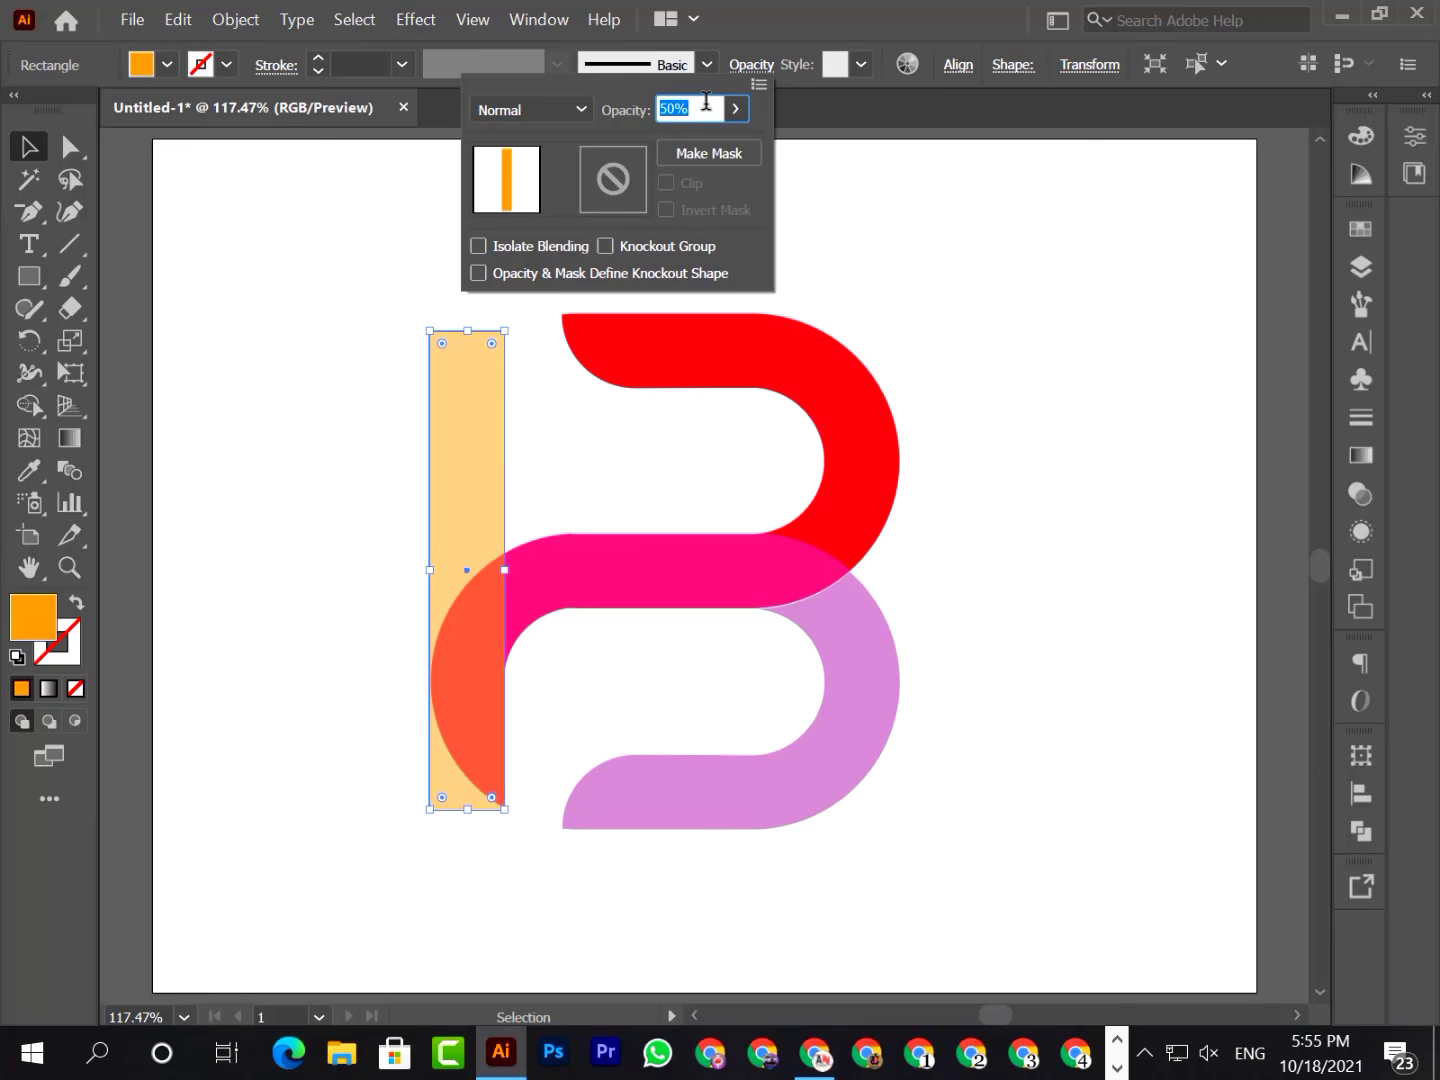
text(60)
key(Return)
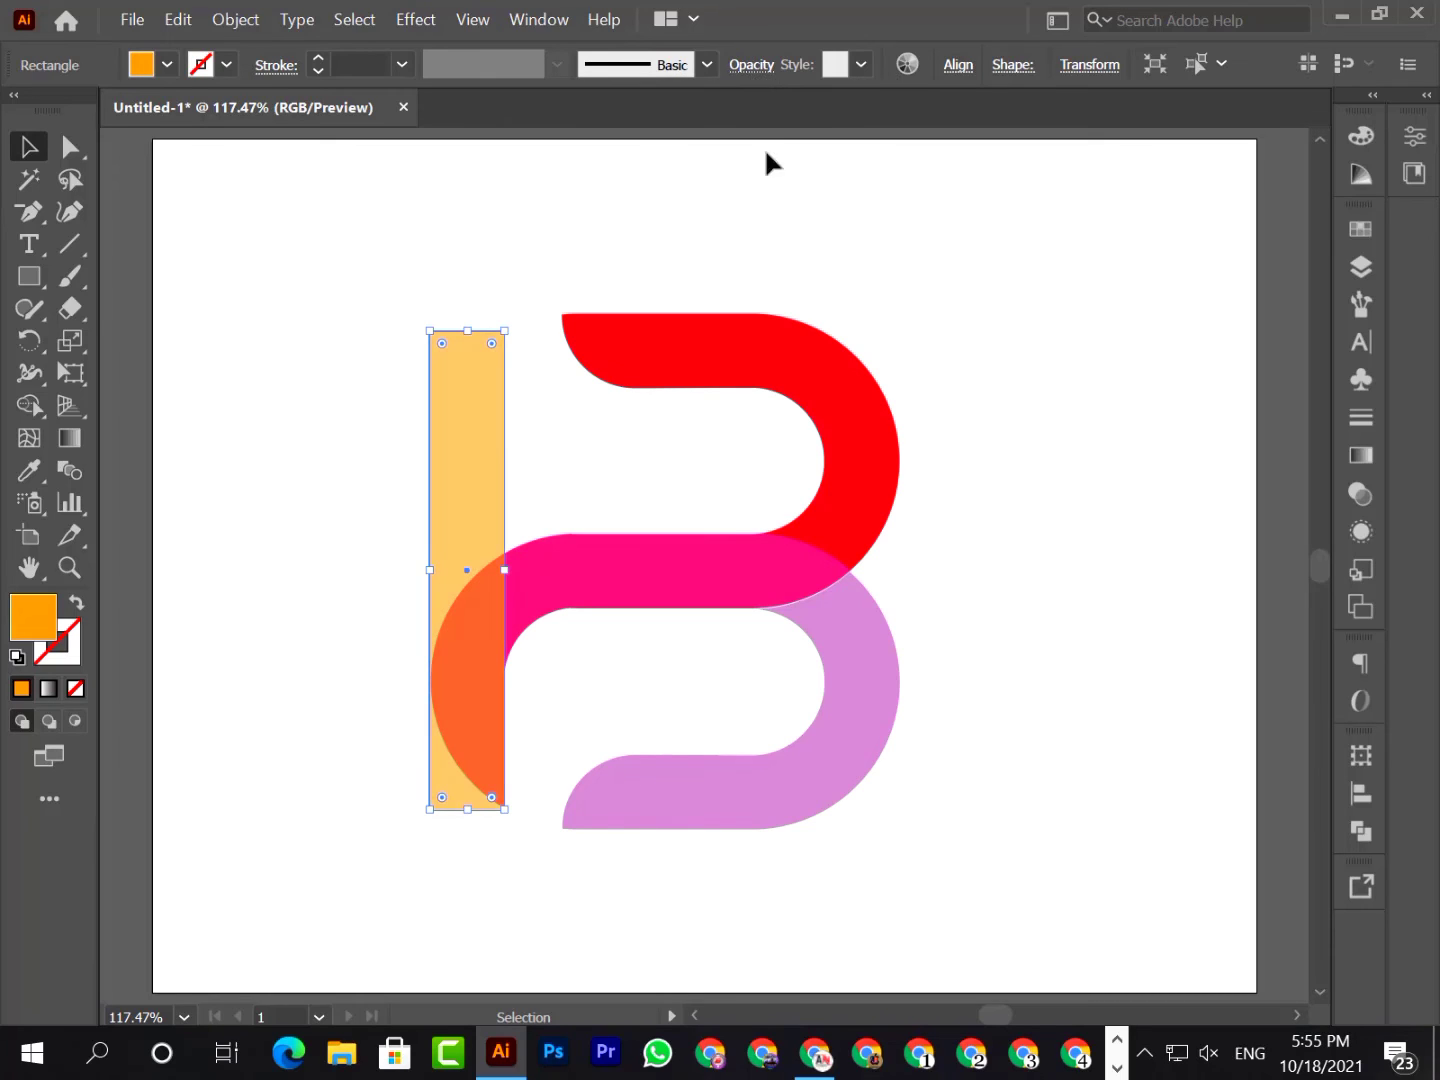
click(958, 354)
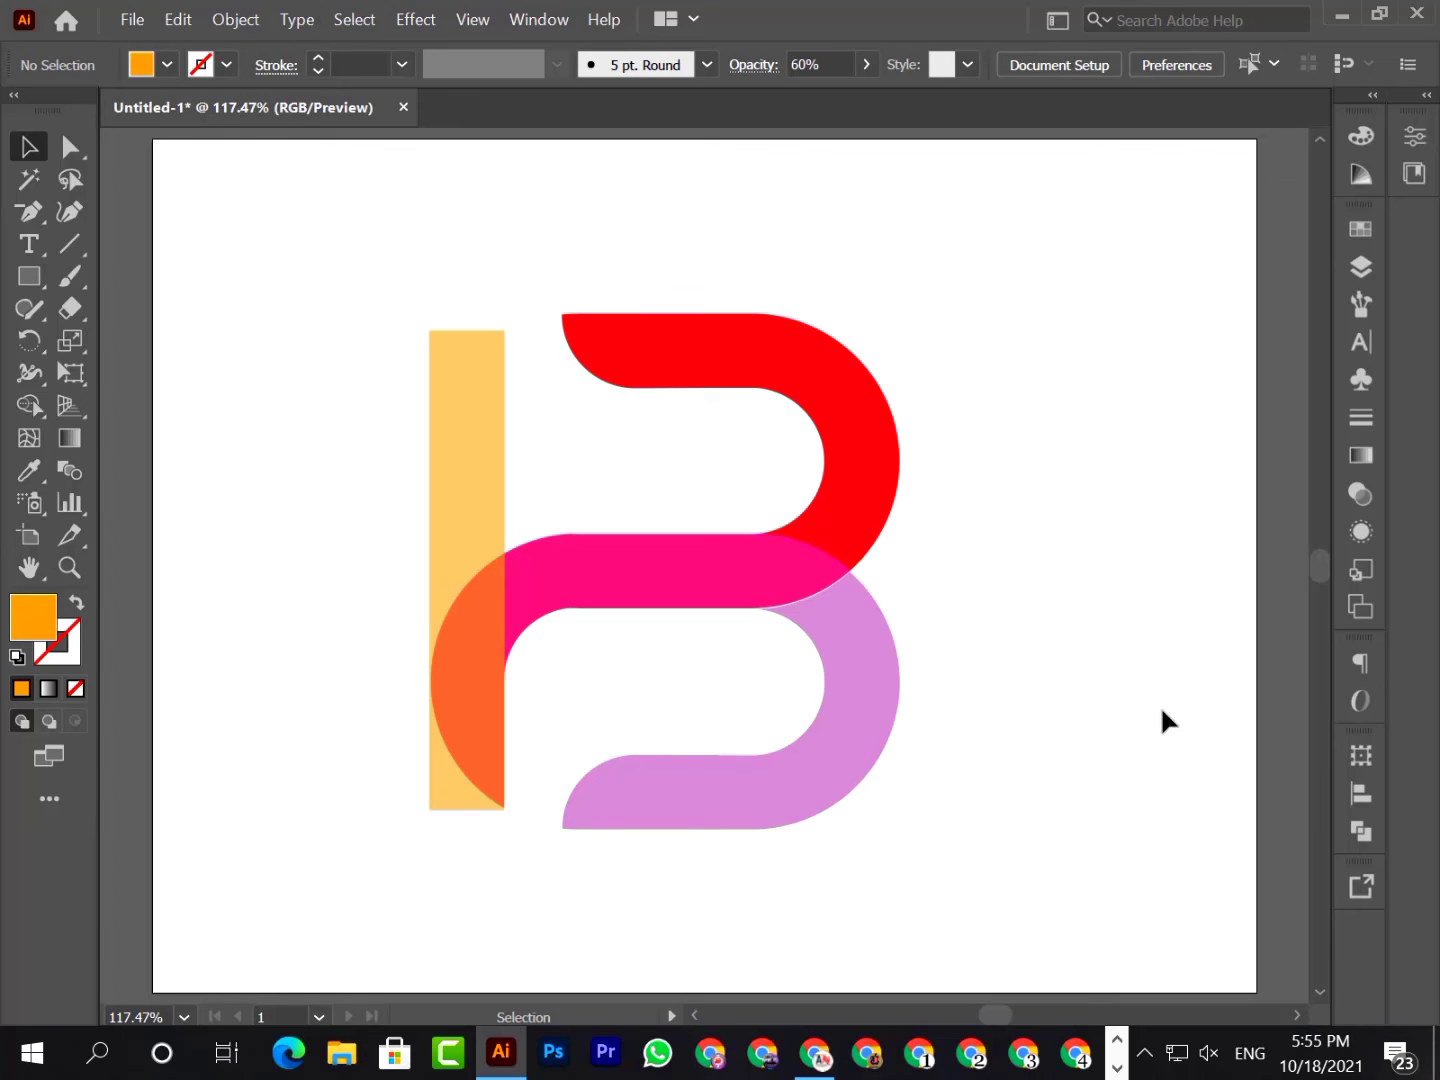
Undo the deletions to restore all the letter-B logo shapes on the artboard, and deselect everything
click(178, 1016)
click(201, 985)
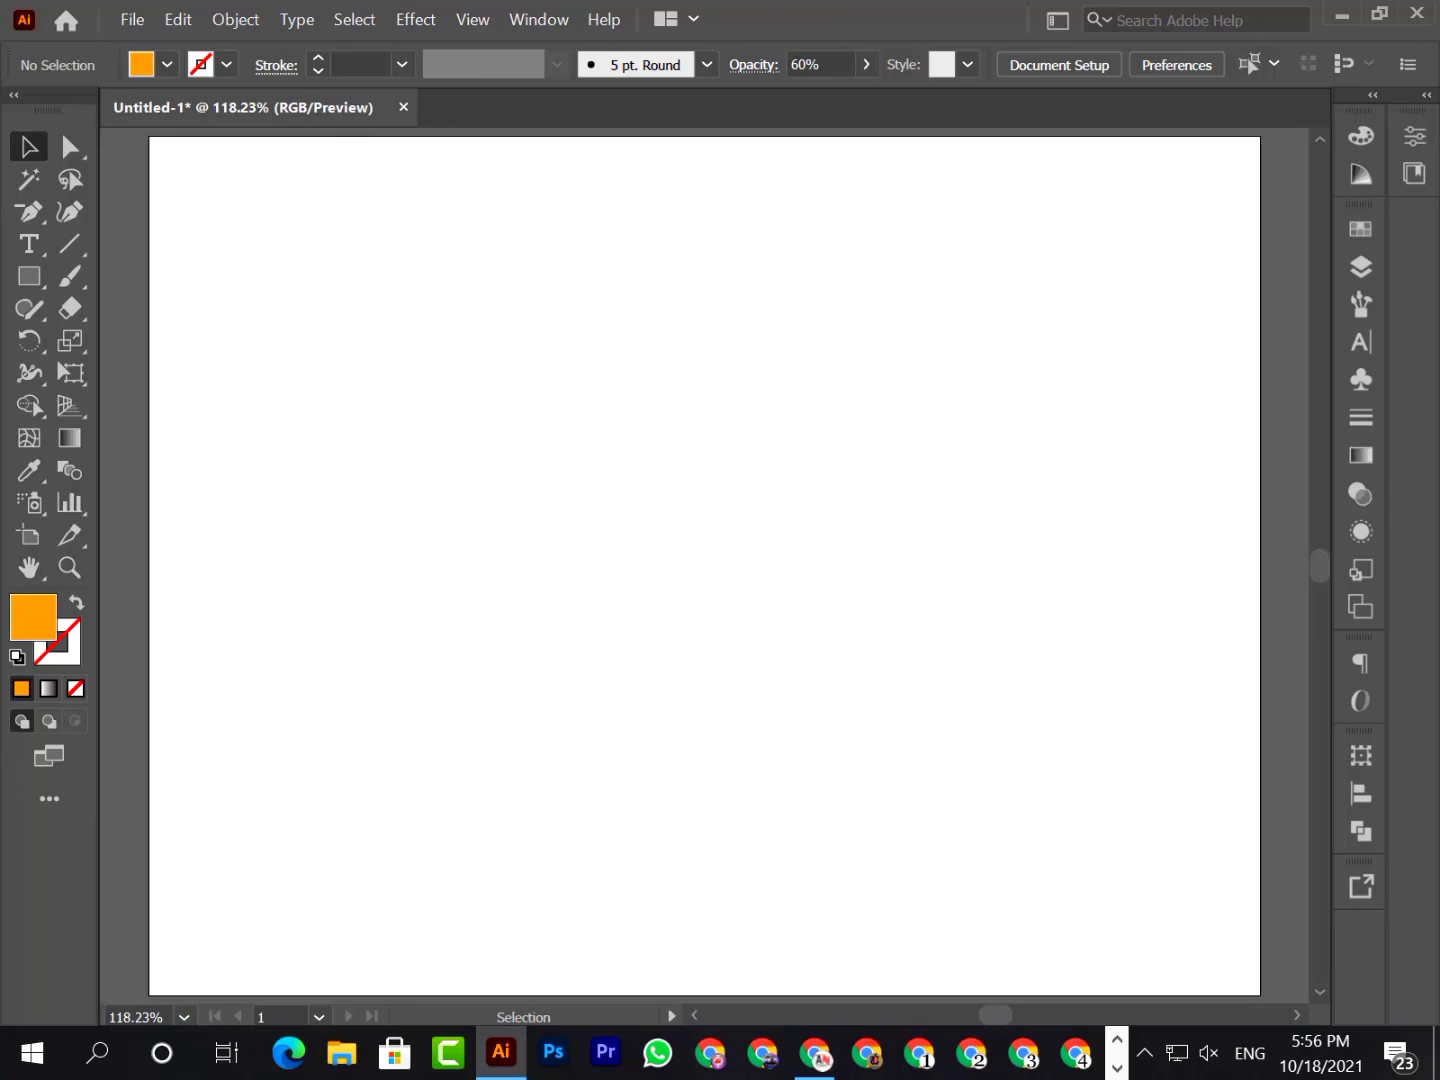
key(ctrl+z)
key(ctrl+z)
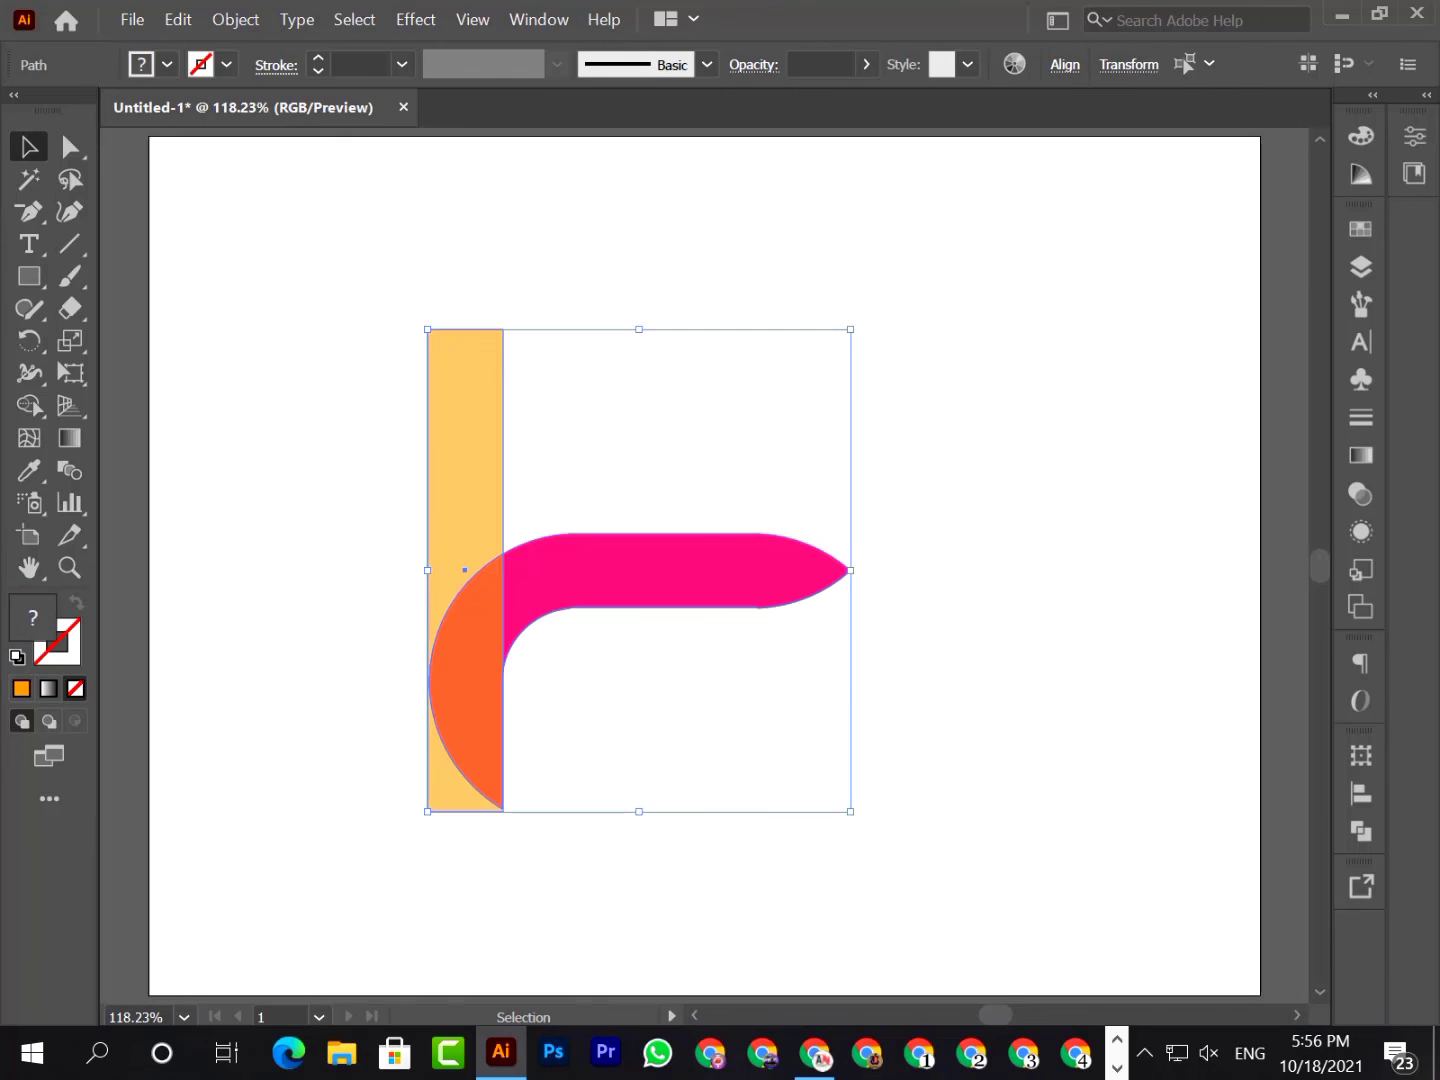
key(ctrl+z)
key(ctrl+z)
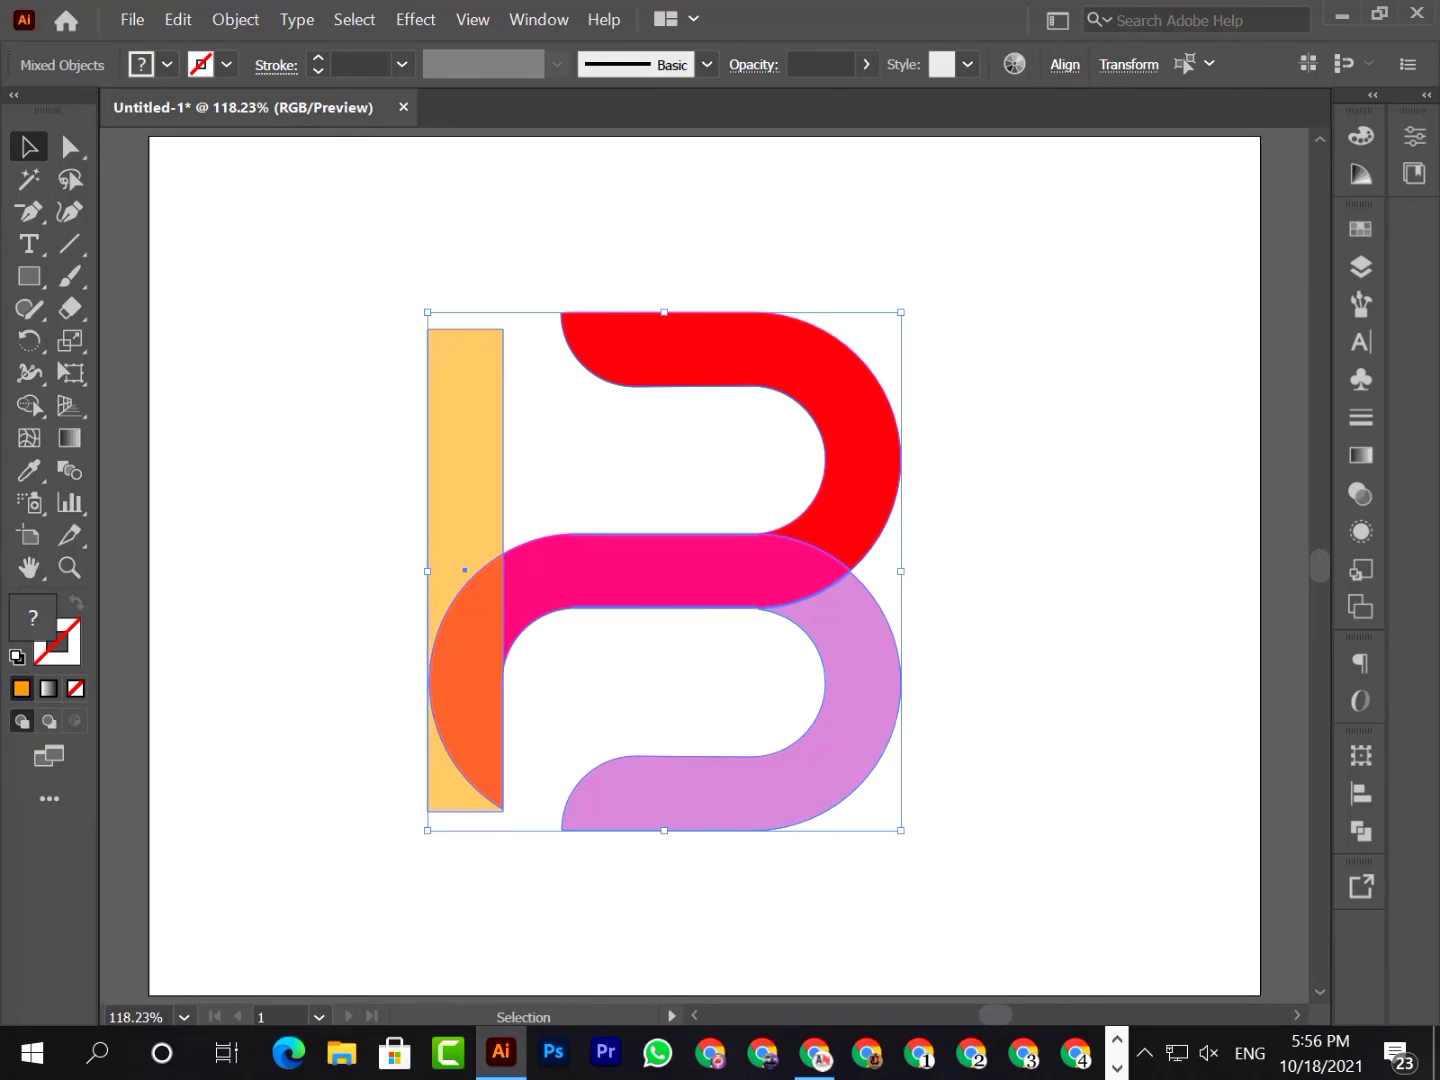
key(ctrl+shift+a)
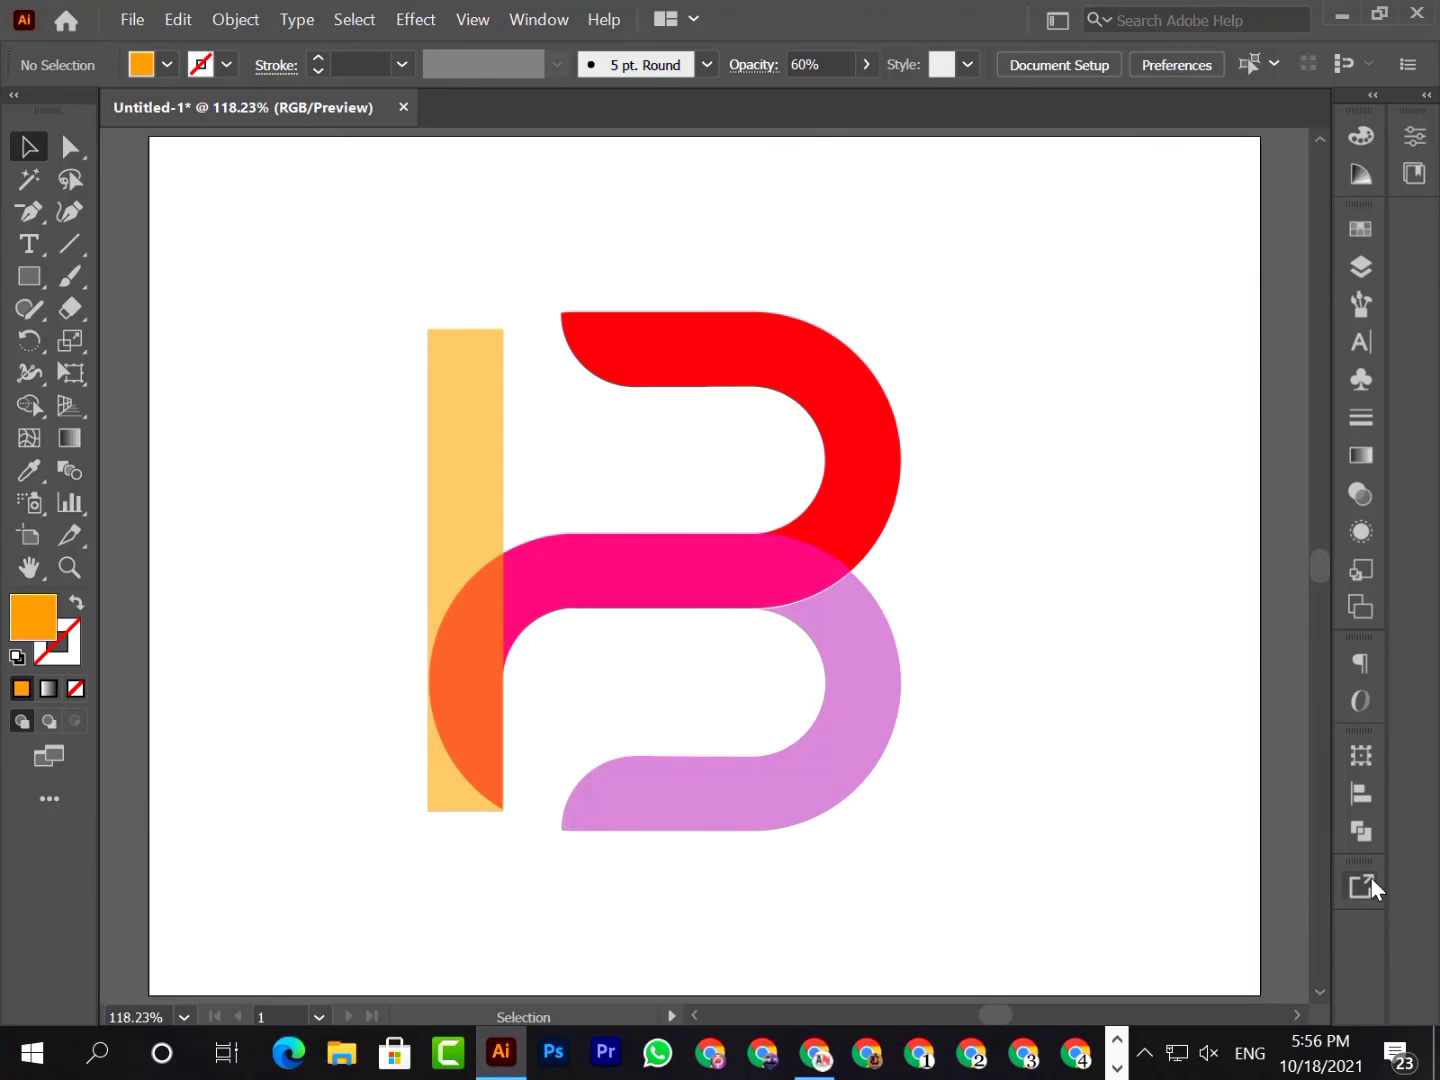
Save the document as B Logo in Adobe Illustrator (*.AI) format, accepting the default Illustrator 2020 options
key(ctrl+s)
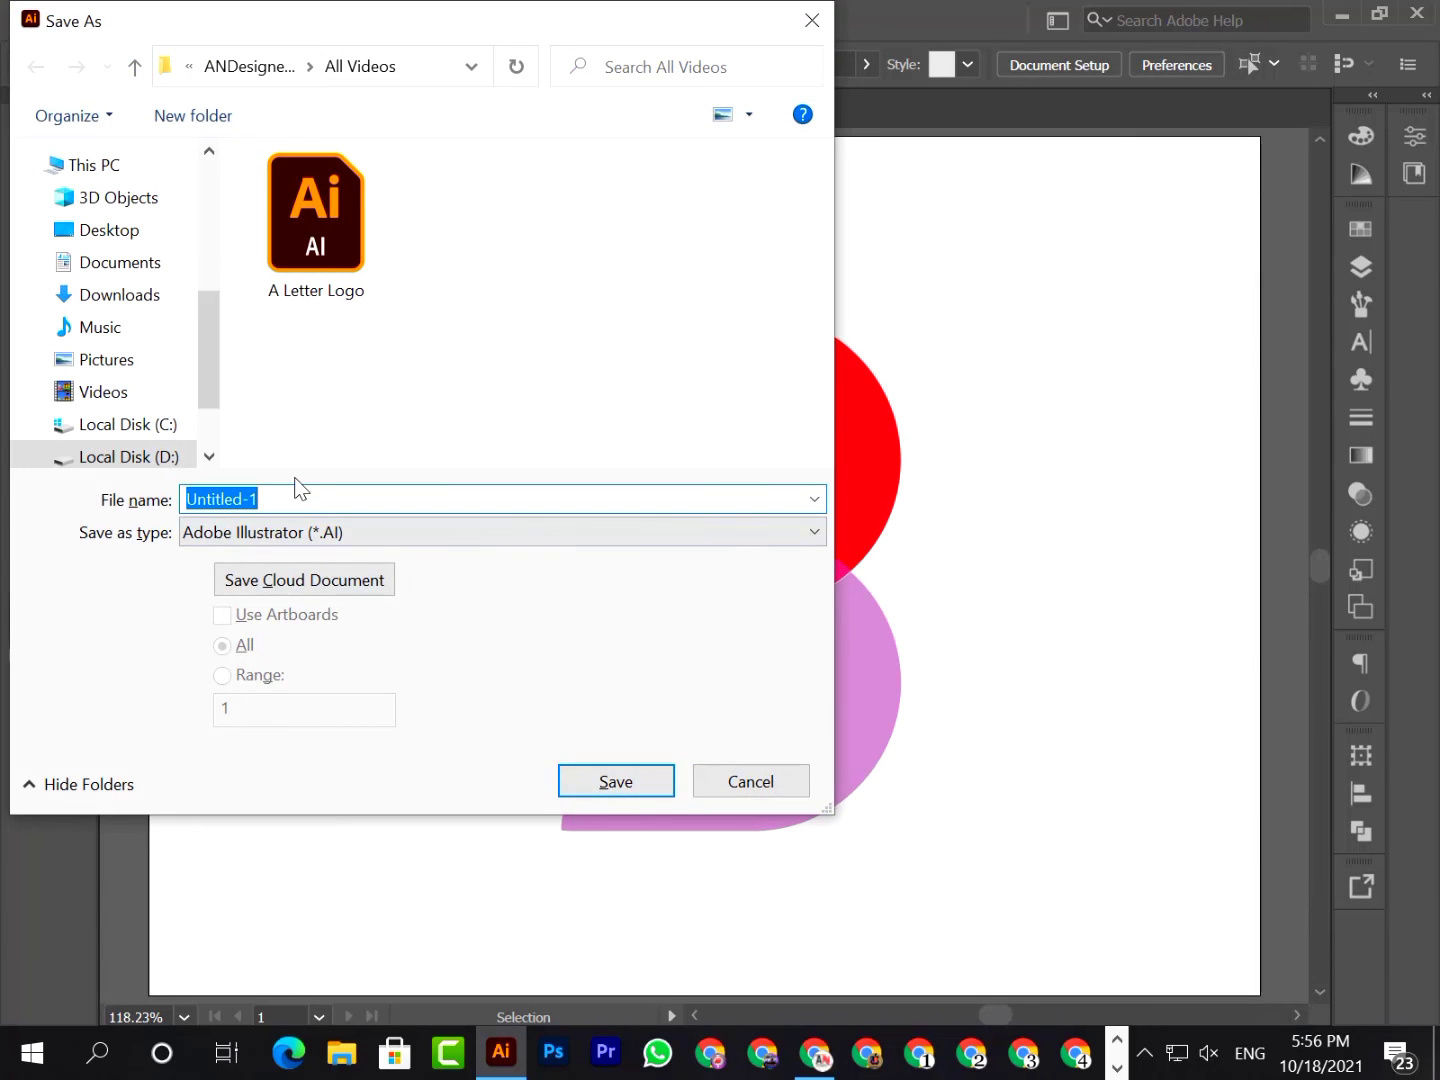
text(B Lo)
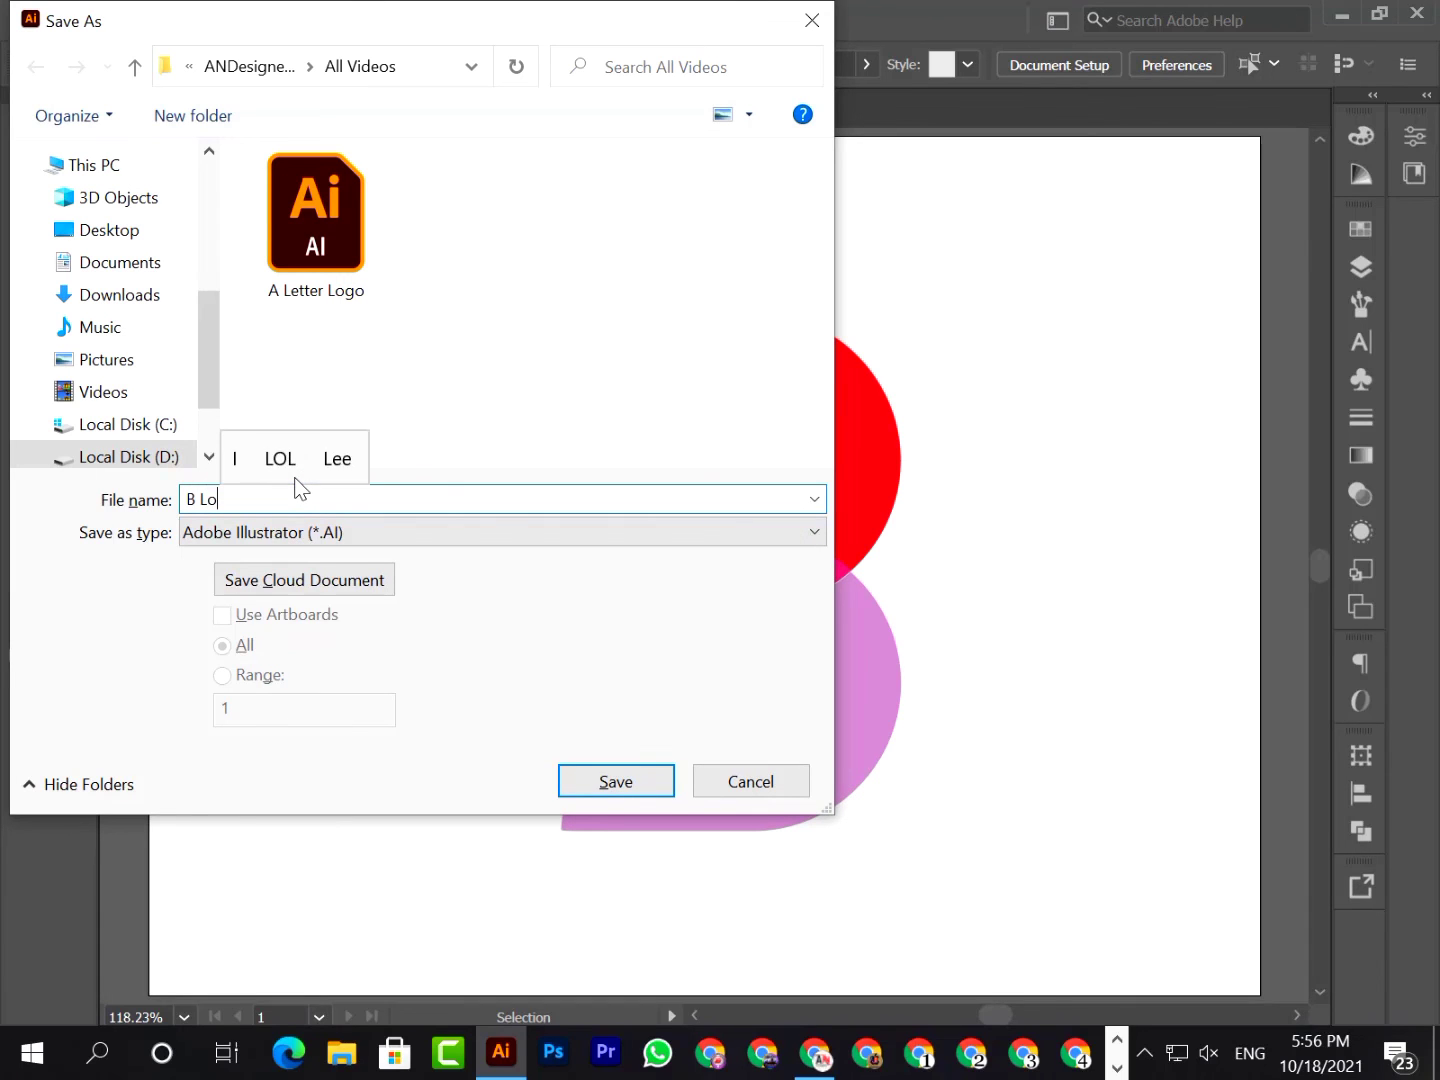
text(go)
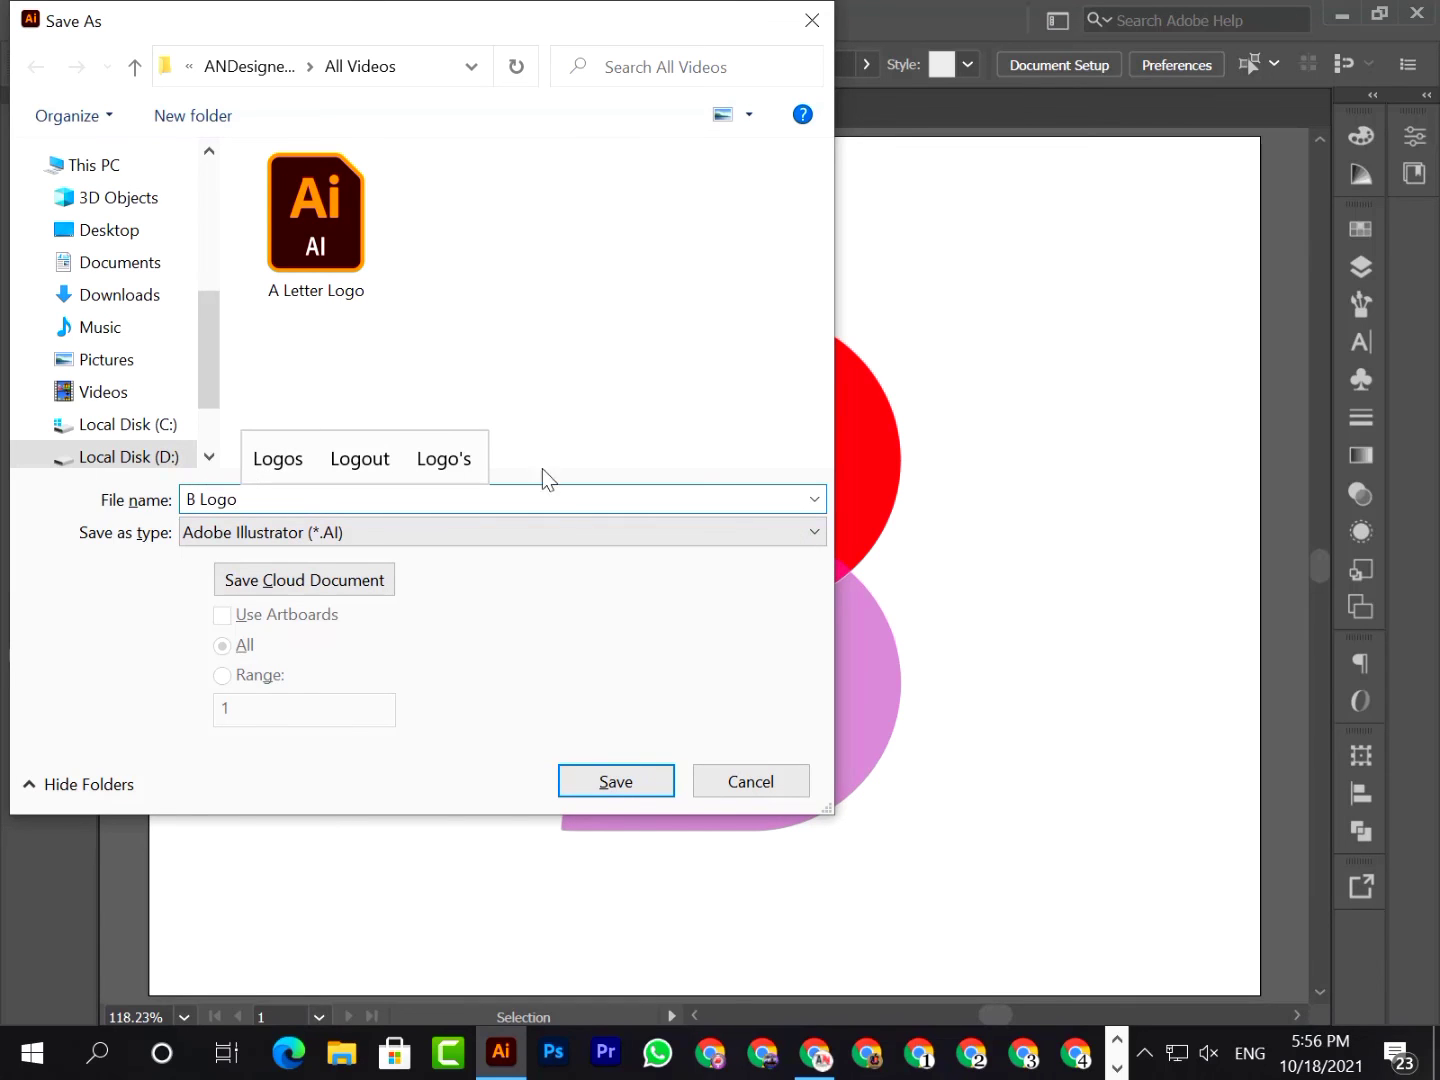
click(450, 533)
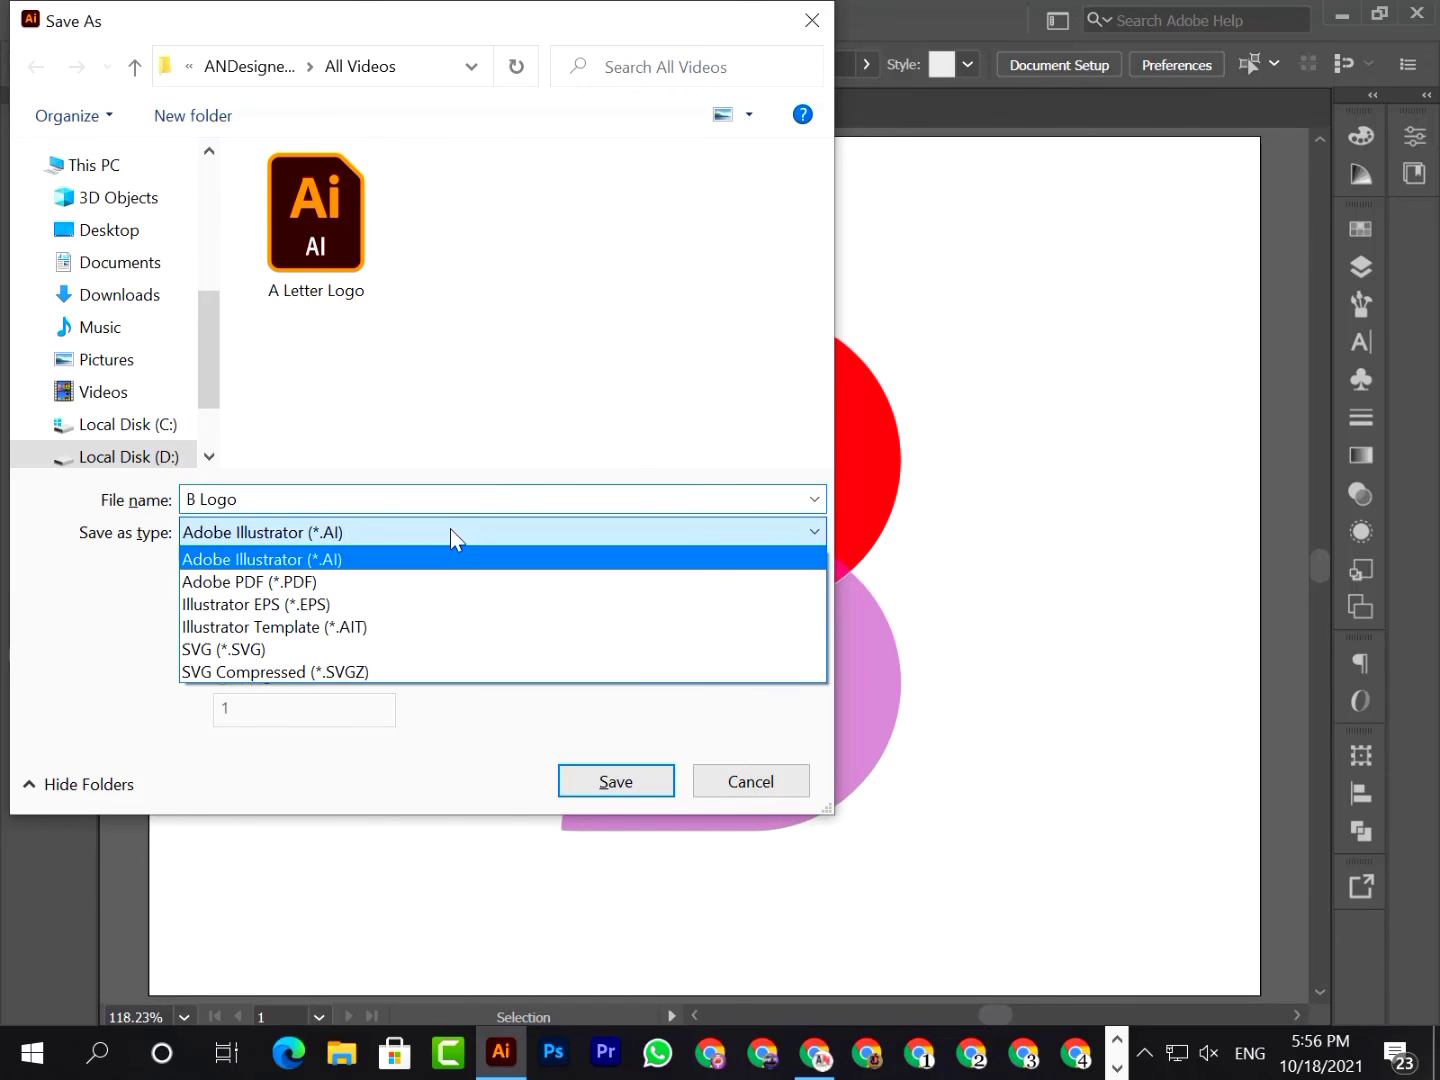
click(354, 566)
click(633, 781)
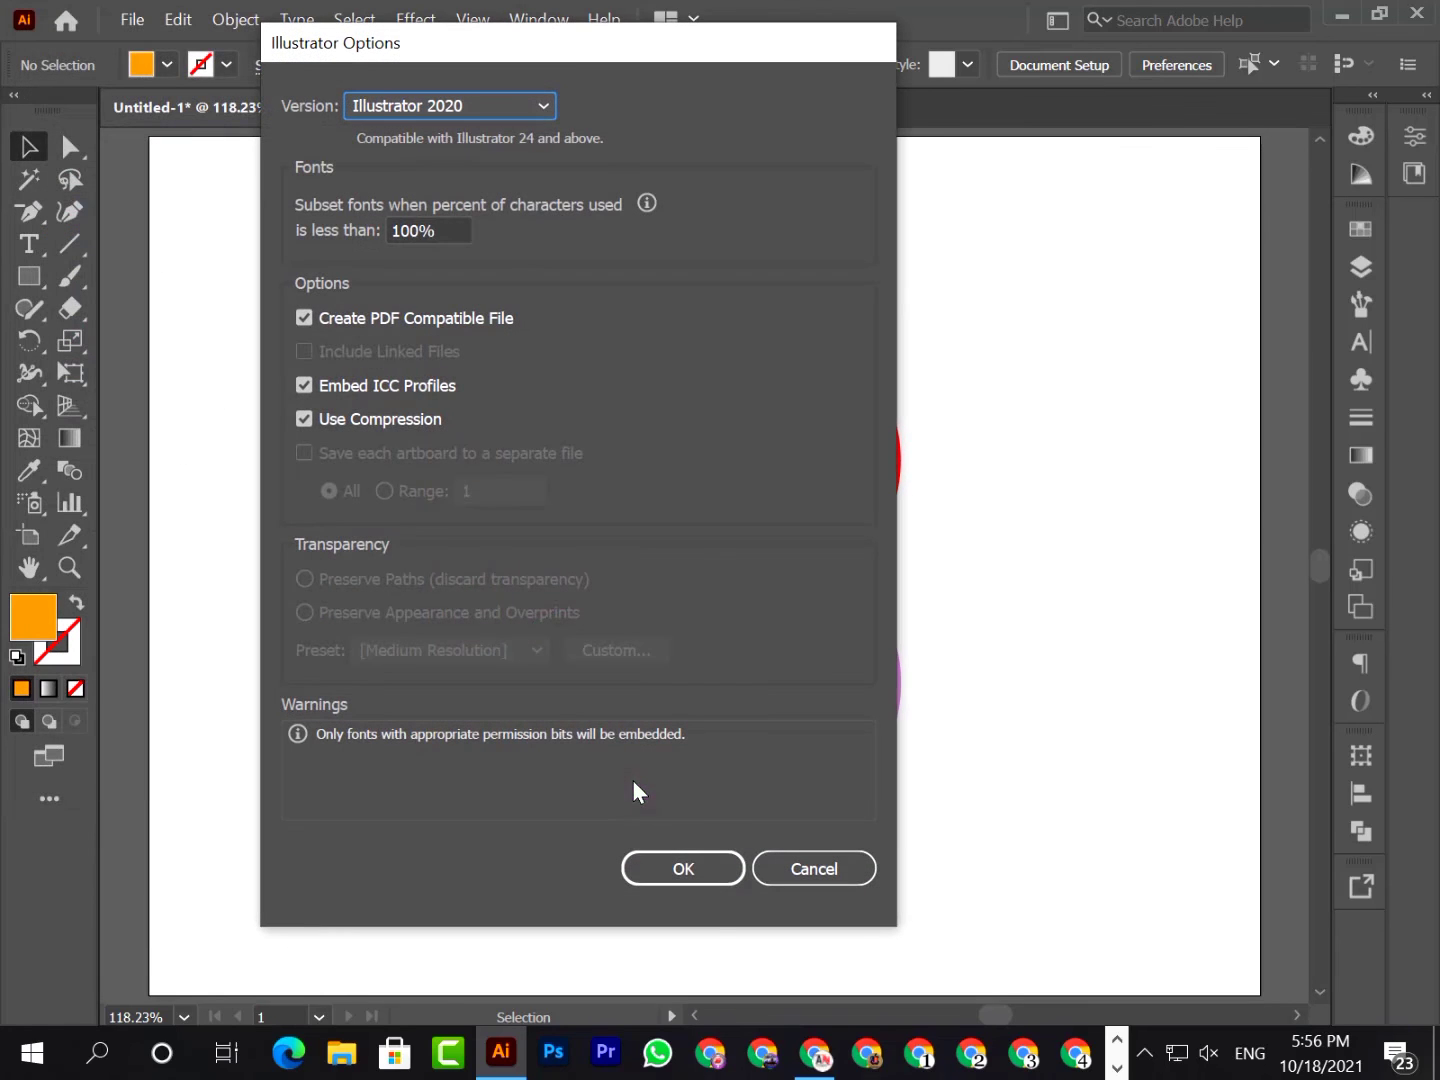
click(688, 849)
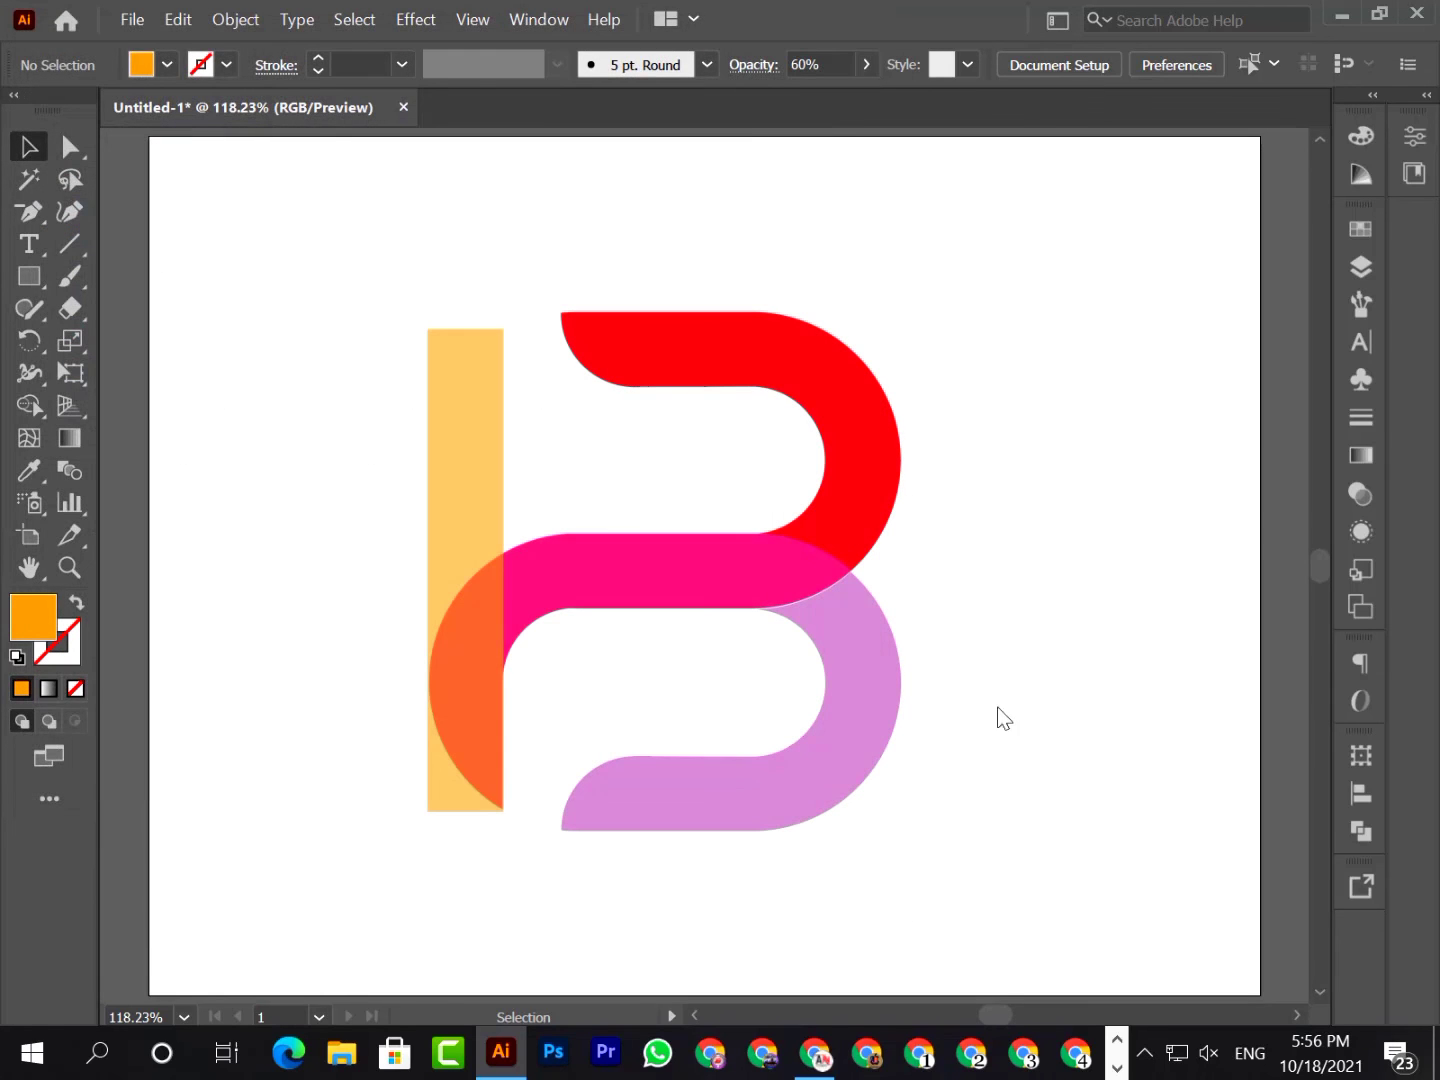